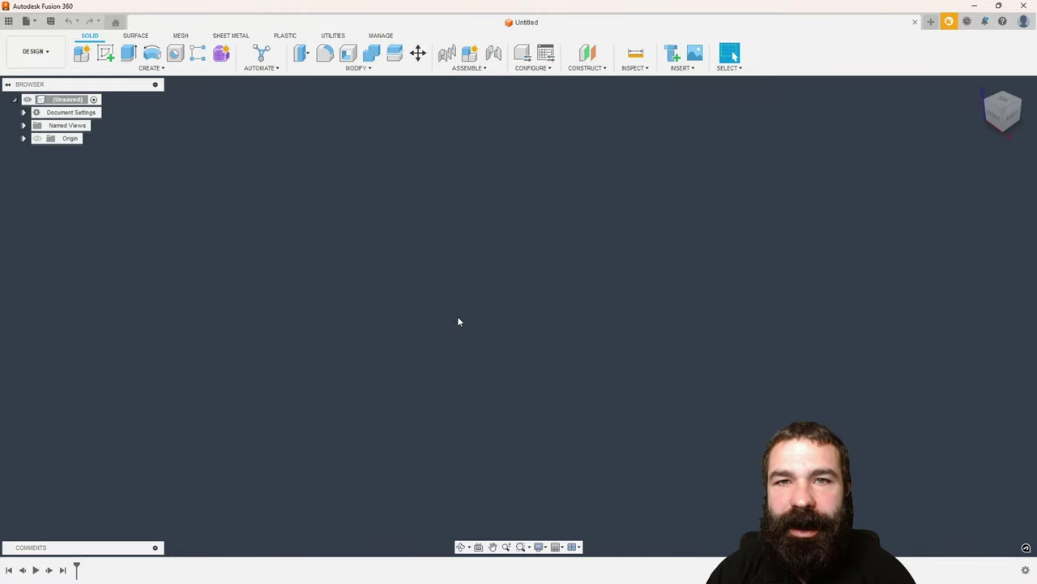
# Save the new design under the name Muzzle Brake.
pyautogui.click(51, 22)
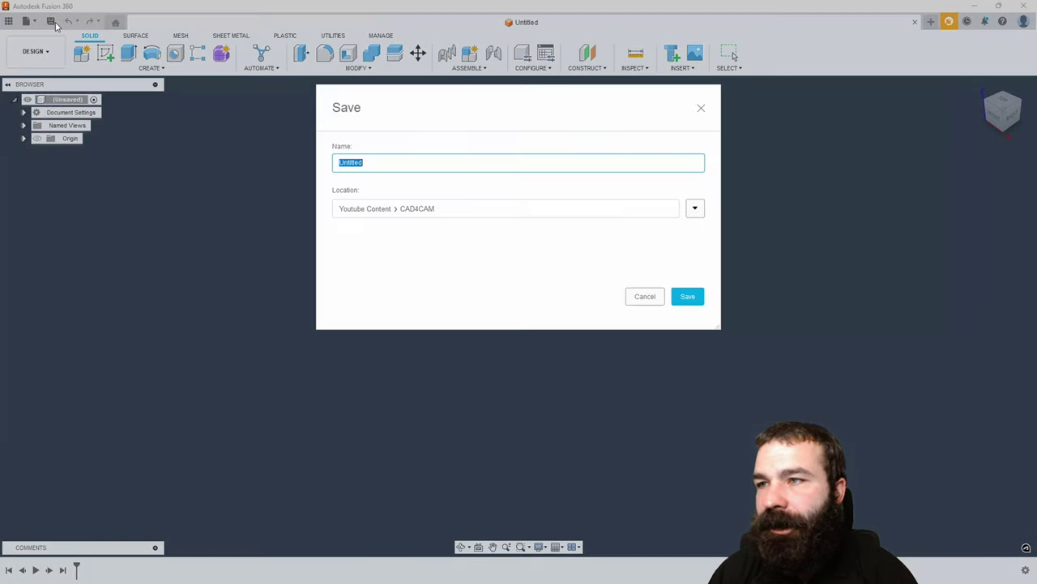
pyautogui.write('Mu')
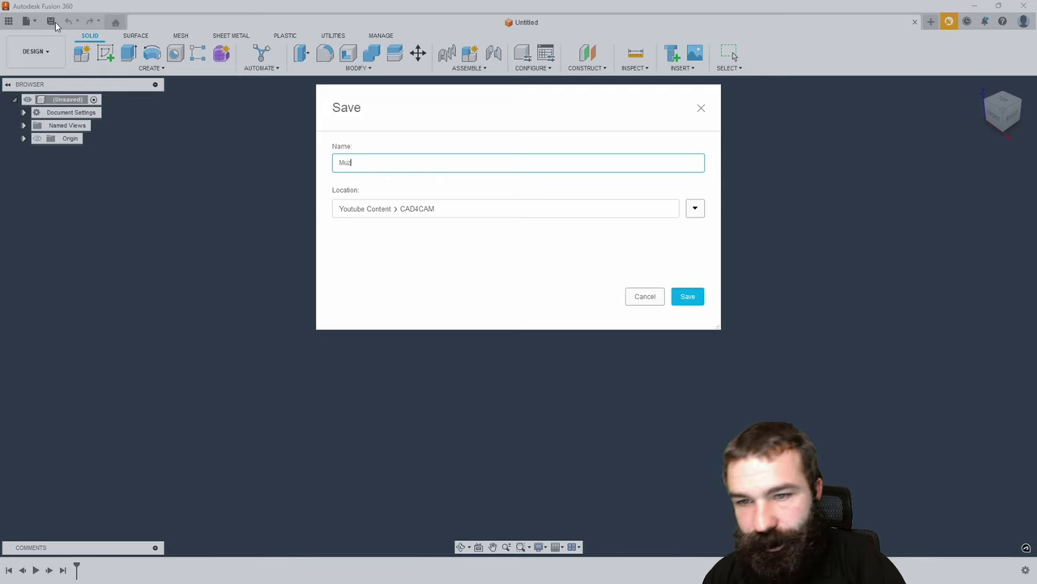
pyautogui.write('zzle Brak')
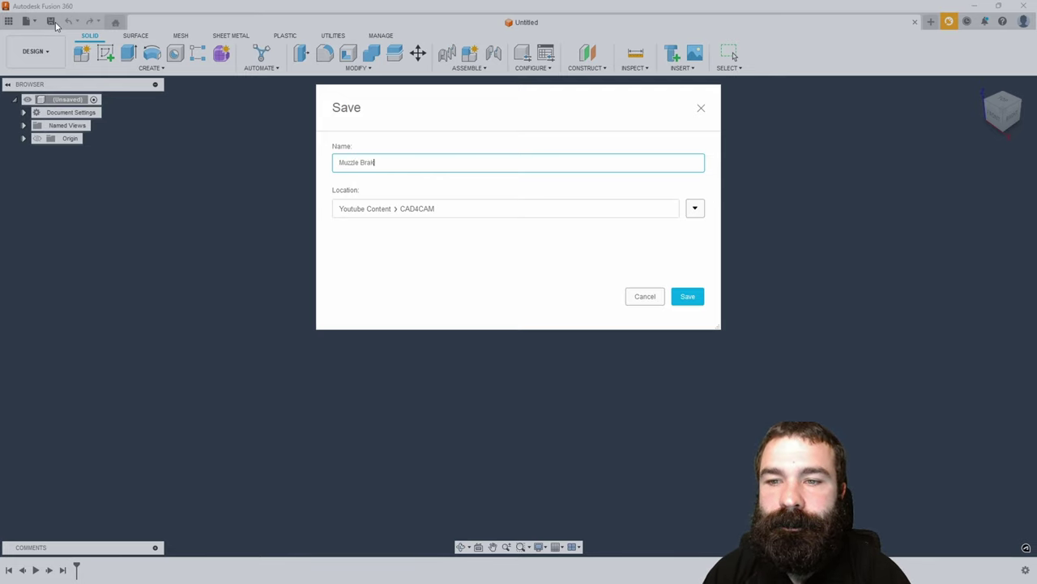
pyautogui.write('e')
pyautogui.press('Return')
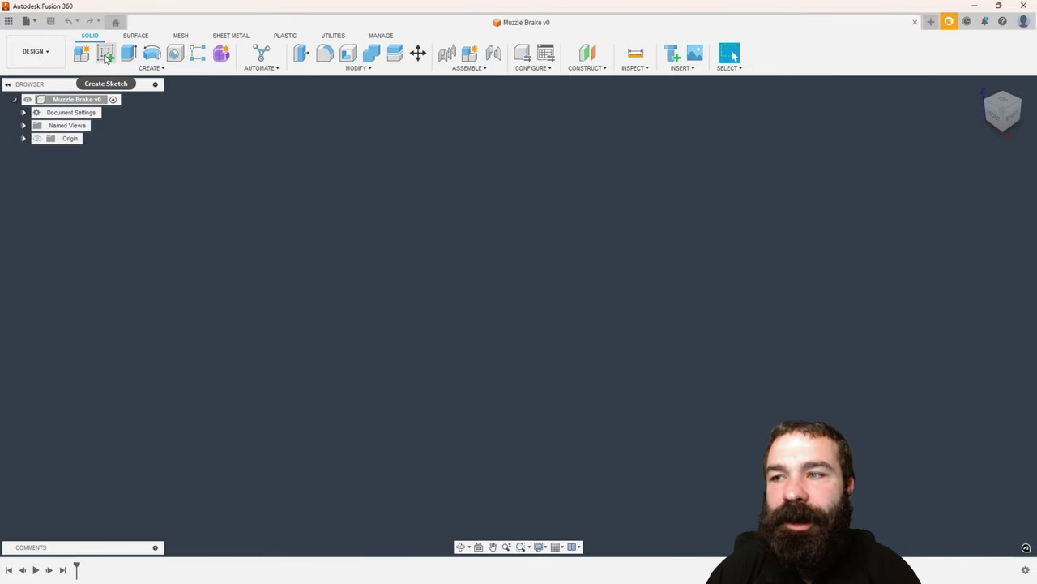
# Start a sketch on the front plane and draw a rectangle from the origin, about 3.8 in long and 0.34 in high.
pyautogui.click(106, 55)
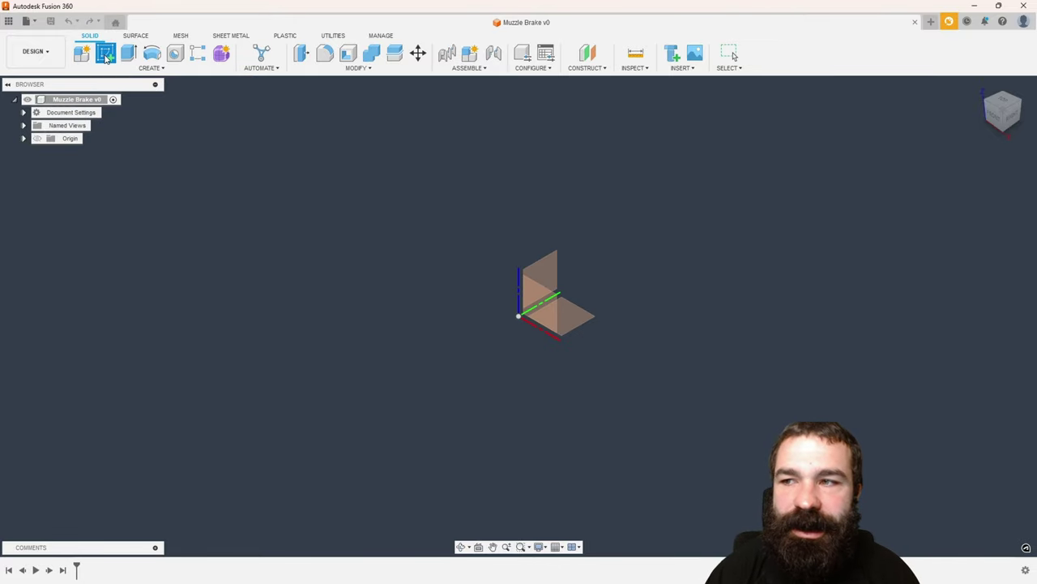
pyautogui.click(548, 312)
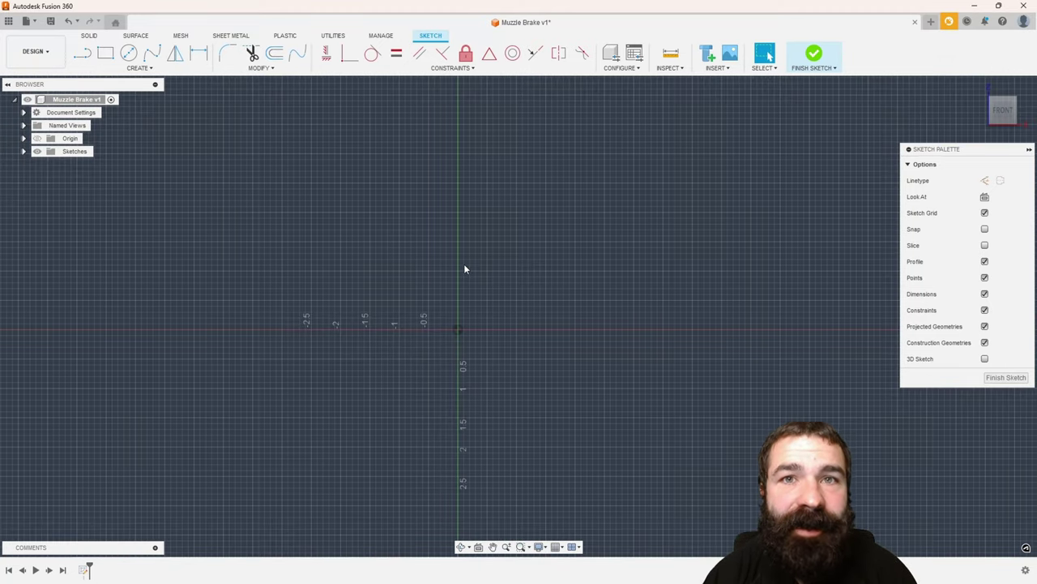
pyautogui.press('r')
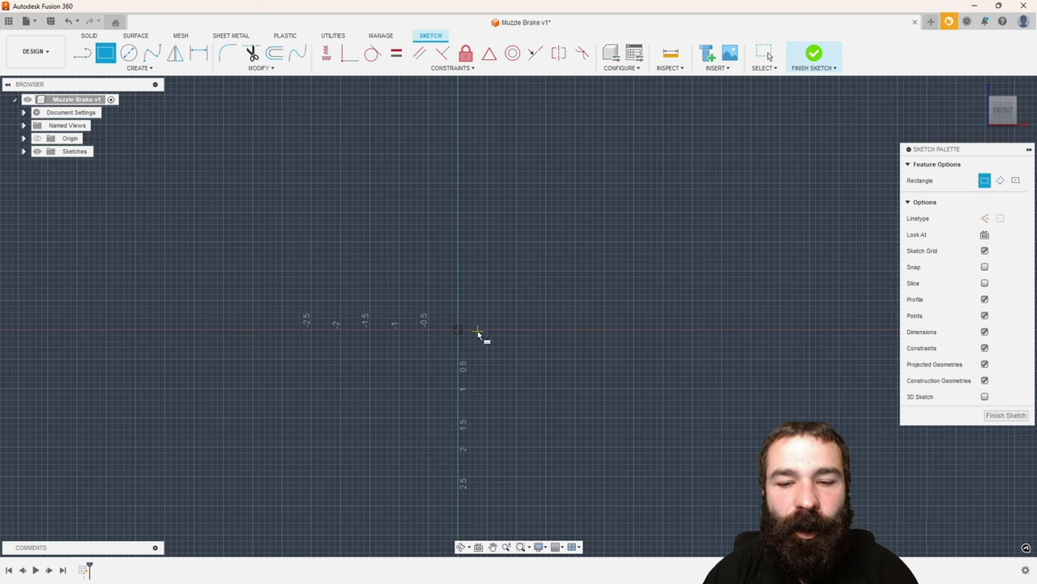
pyautogui.click(459, 329)
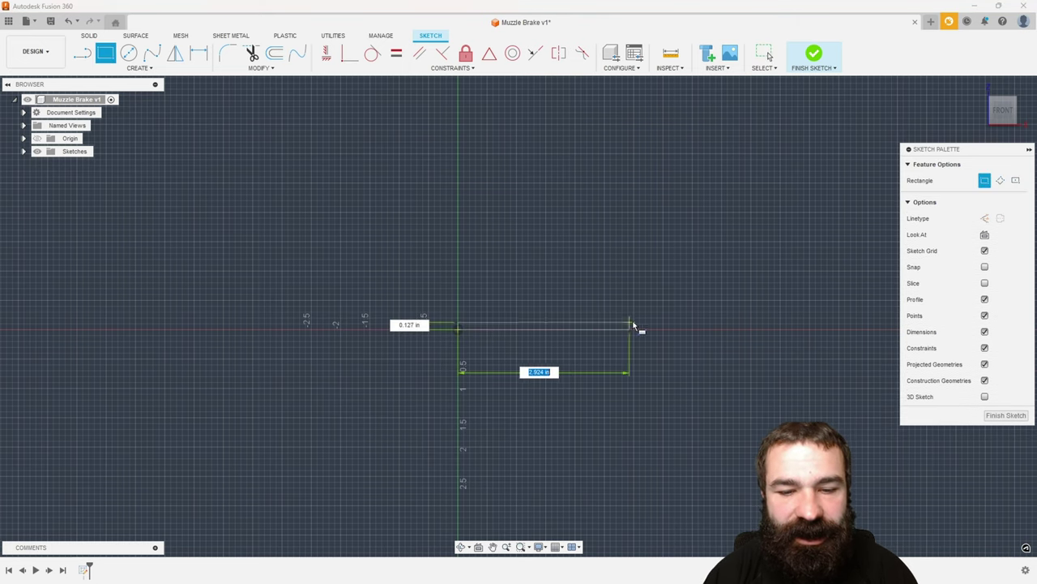
pyautogui.click(681, 309)
pyautogui.scroll(1, 684, 316)
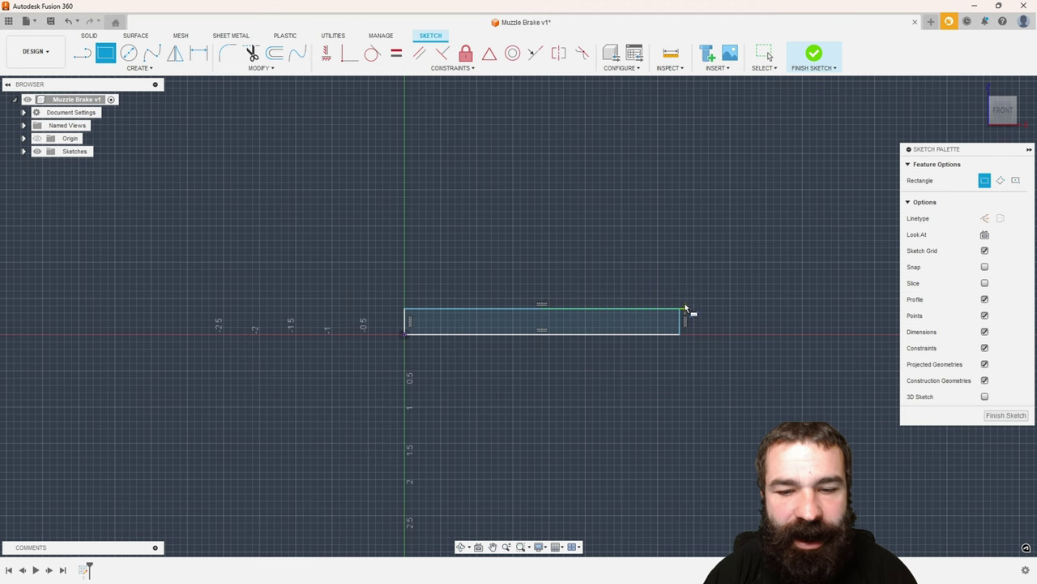
pyautogui.scroll(1, 658, 309)
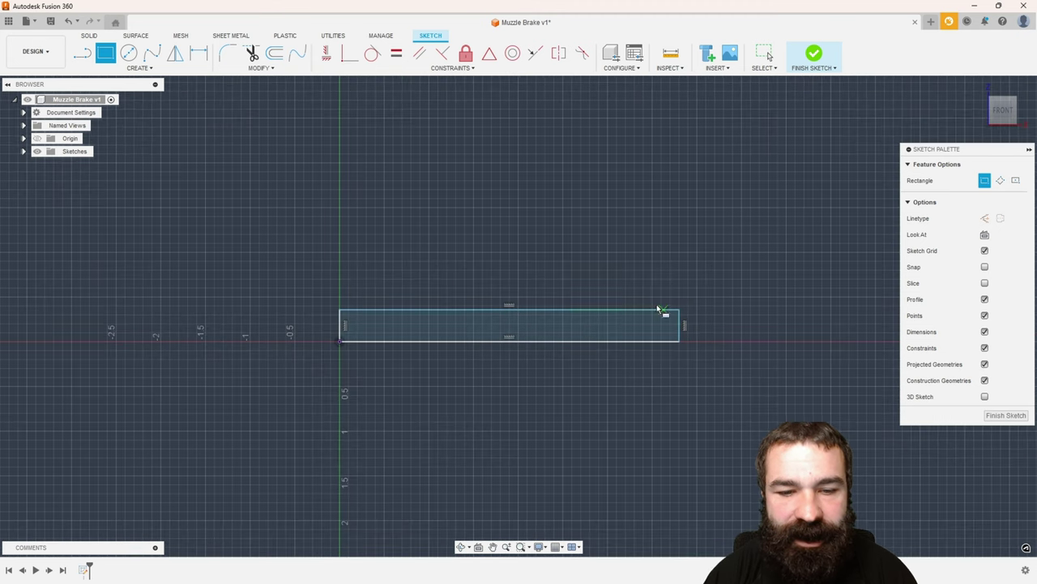
# Draw two rectangles on the long rectangle's upper edge: a small one above the origin and a larger, taller one flush with the far end.
pyautogui.click(340, 310)
pyautogui.click(391, 252)
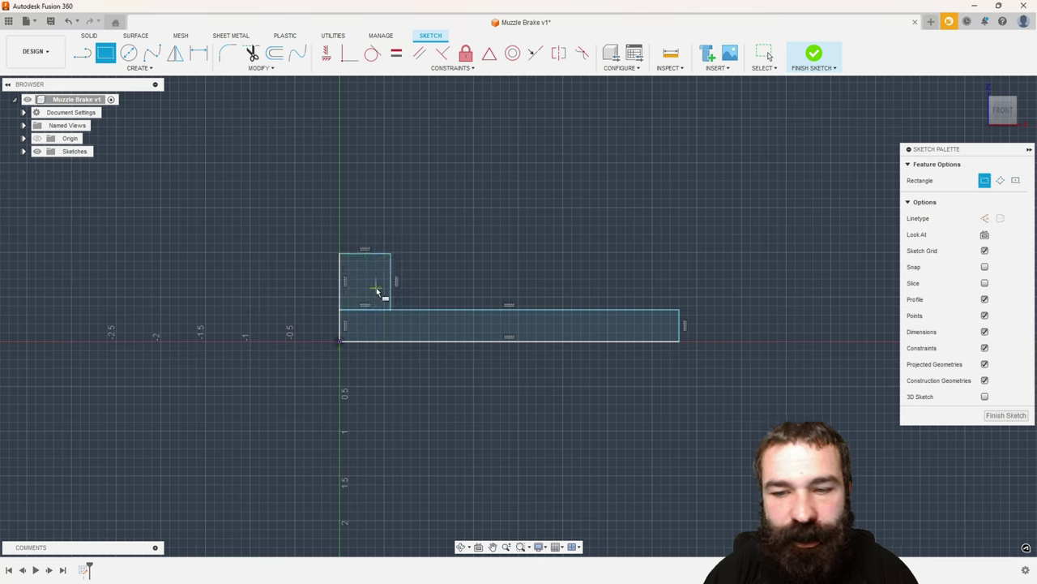
pyautogui.click(679, 310)
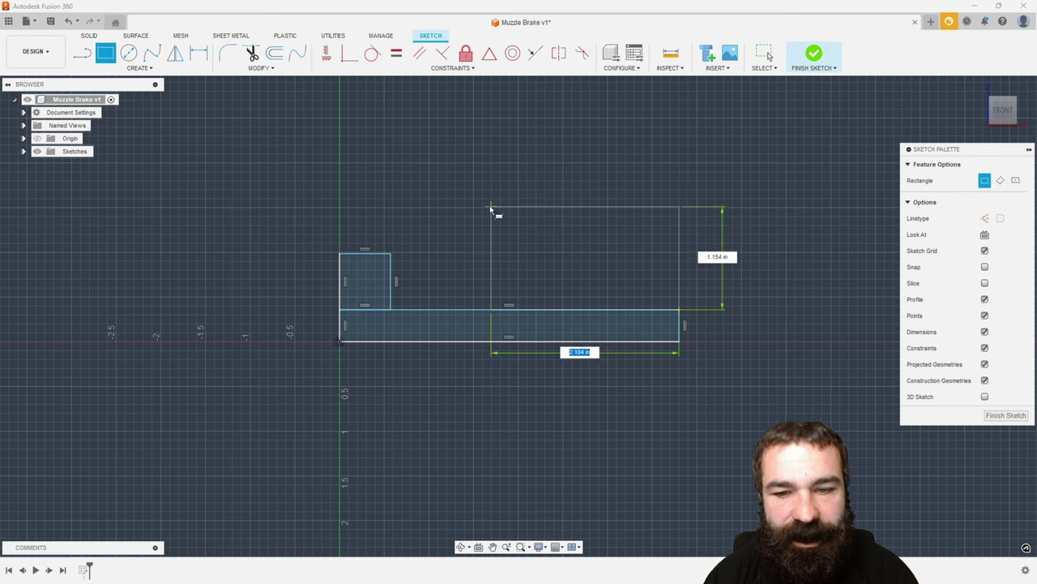
pyautogui.click(432, 200)
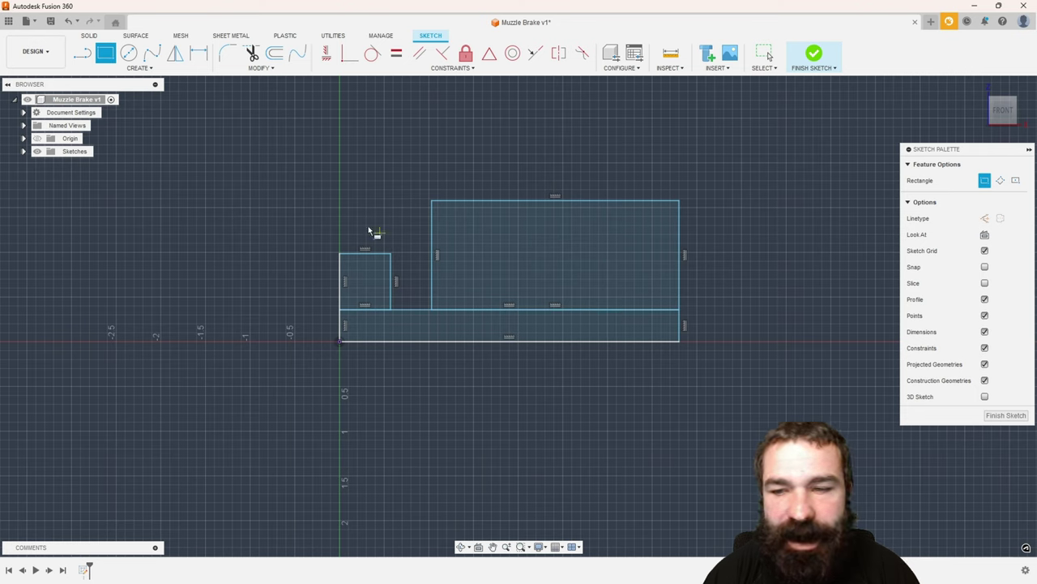
# Draw a short vertical line up from the small rectangle's outer corner and a sloped line to the large rectangle's near upper corner, then finish the sketch.
pyautogui.click(85, 58)
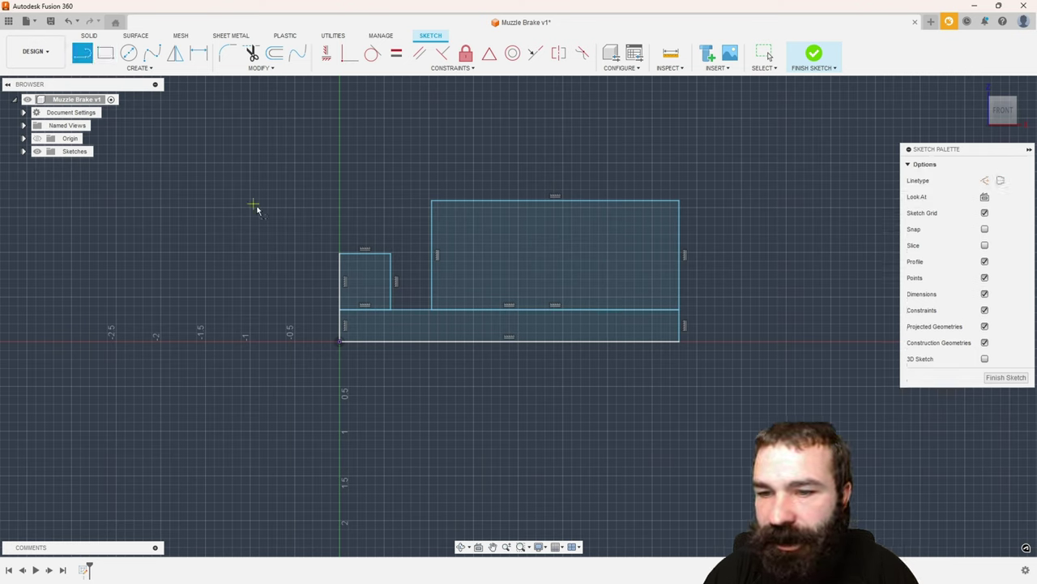
pyautogui.click(339, 253)
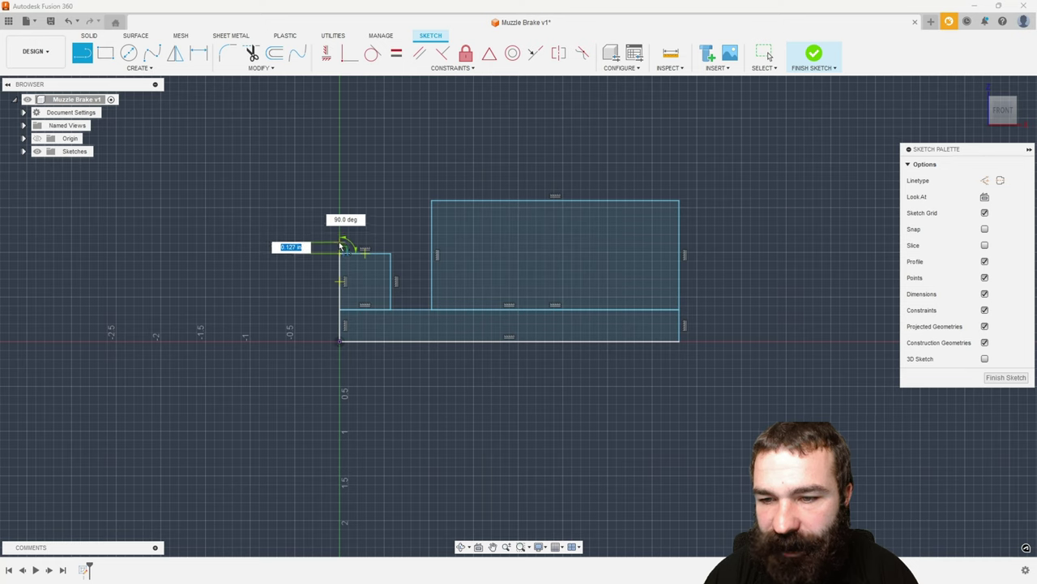
pyautogui.click(340, 241)
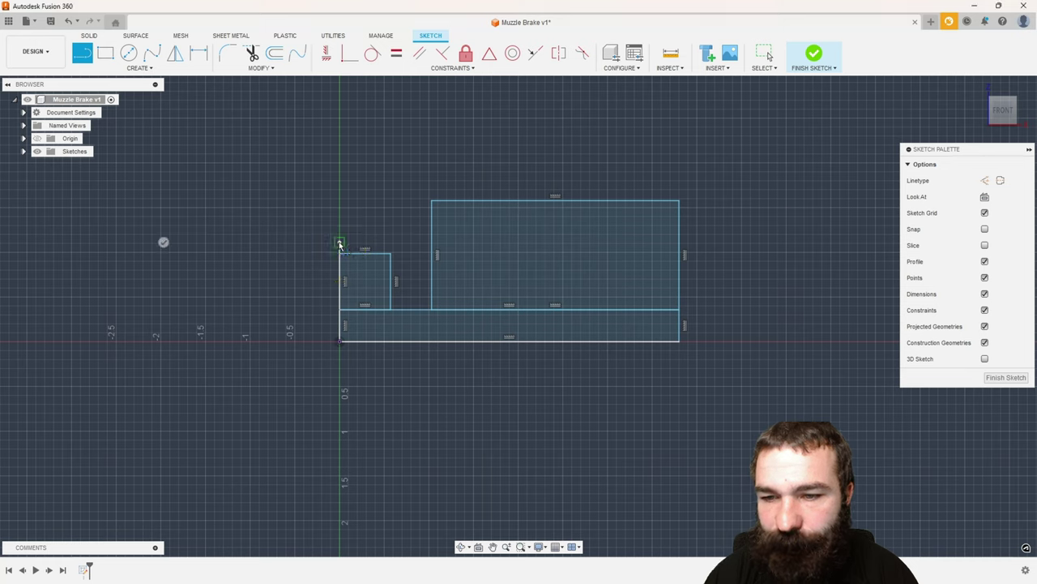
pyautogui.click(431, 203)
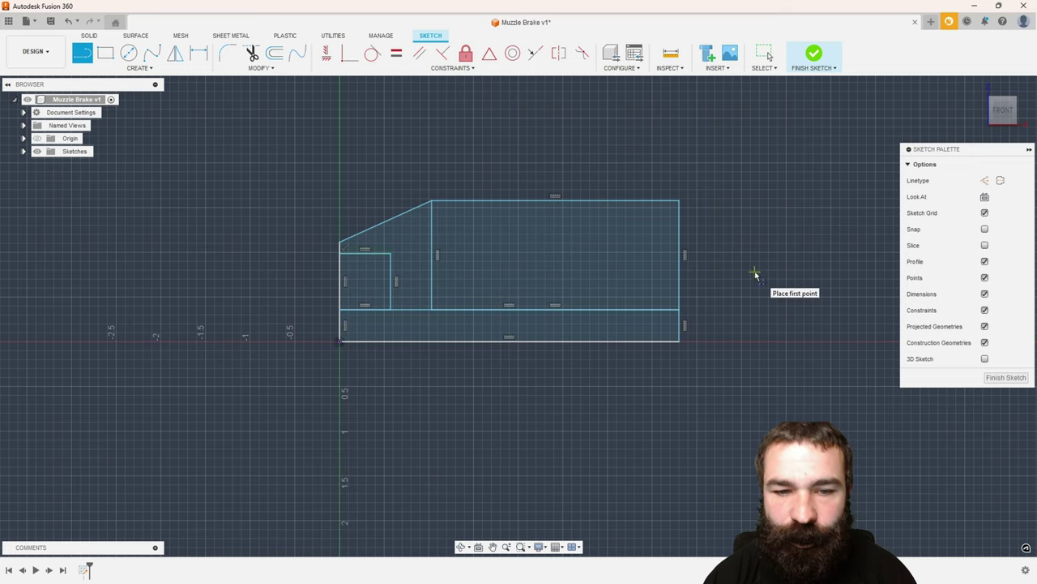
pyautogui.click(993, 378)
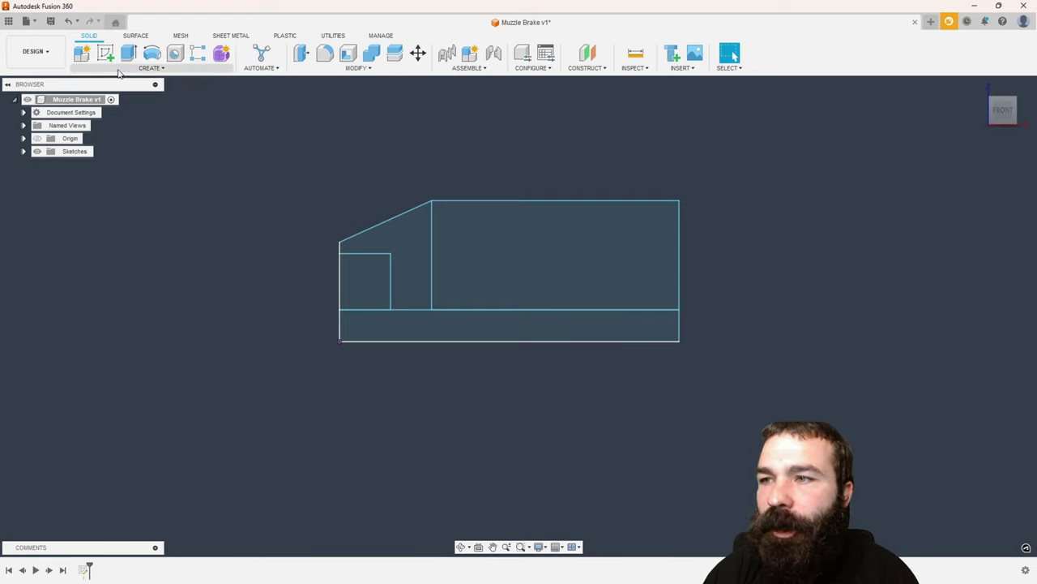
# Revolve the tapered profile and the large rectangle 360 degrees about the long rectangle's lower edge as a new body.
pyautogui.click(152, 53)
pyautogui.click(402, 294)
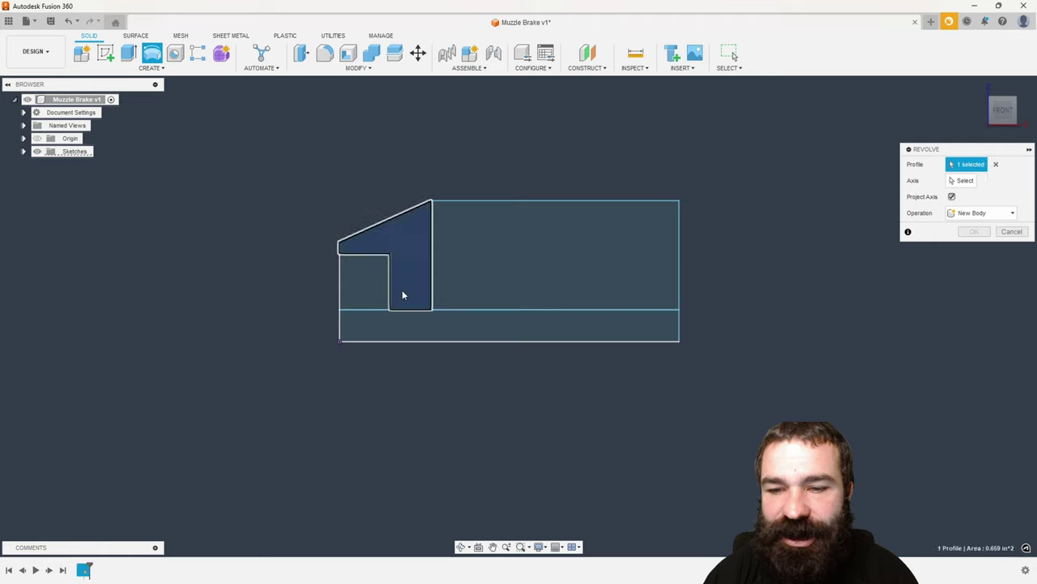
pyautogui.click(533, 306)
pyautogui.click(964, 180)
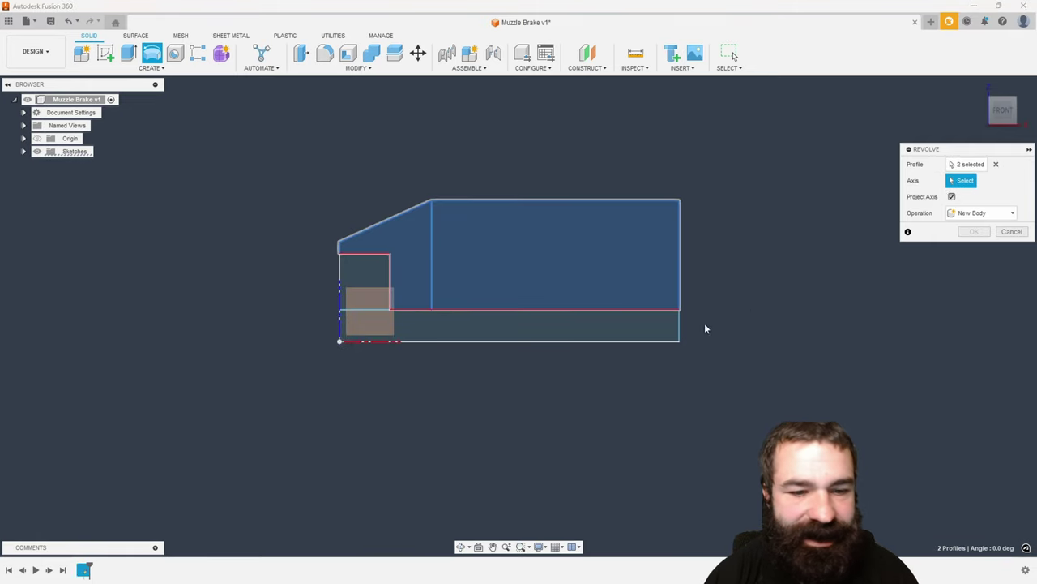
pyautogui.click(647, 342)
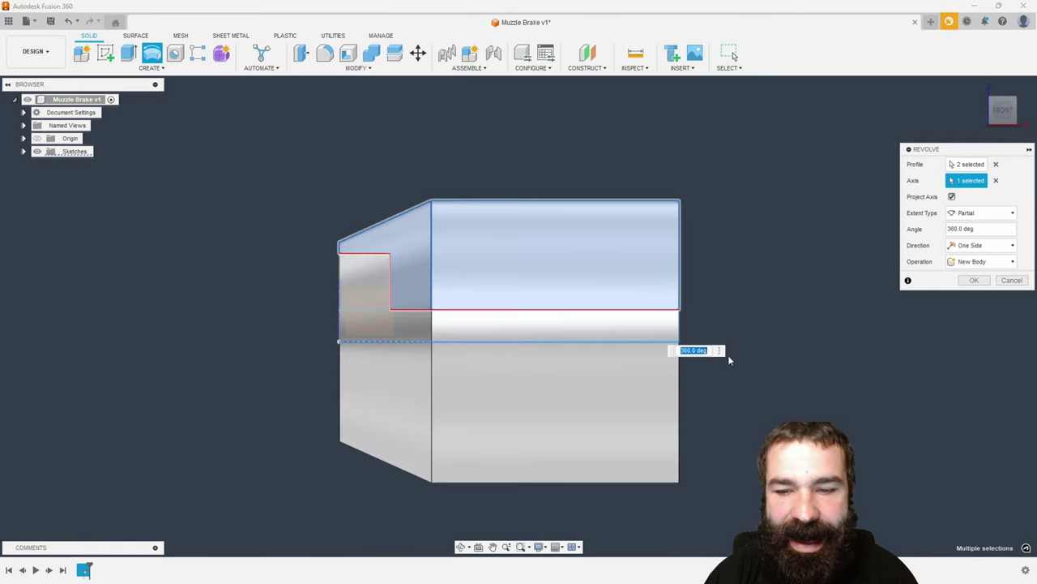
pyautogui.click(977, 283)
pyautogui.keyDown('shift'); pyautogui.moveTo(879, 287); pyautogui.dragTo(487, 261, button='middle'); pyautogui.keyUp('shift')
pyautogui.keyDown('shift'); pyautogui.moveTo(420, 217); pyautogui.dragTo(656, 347, button='middle'); pyautogui.keyUp('shift')
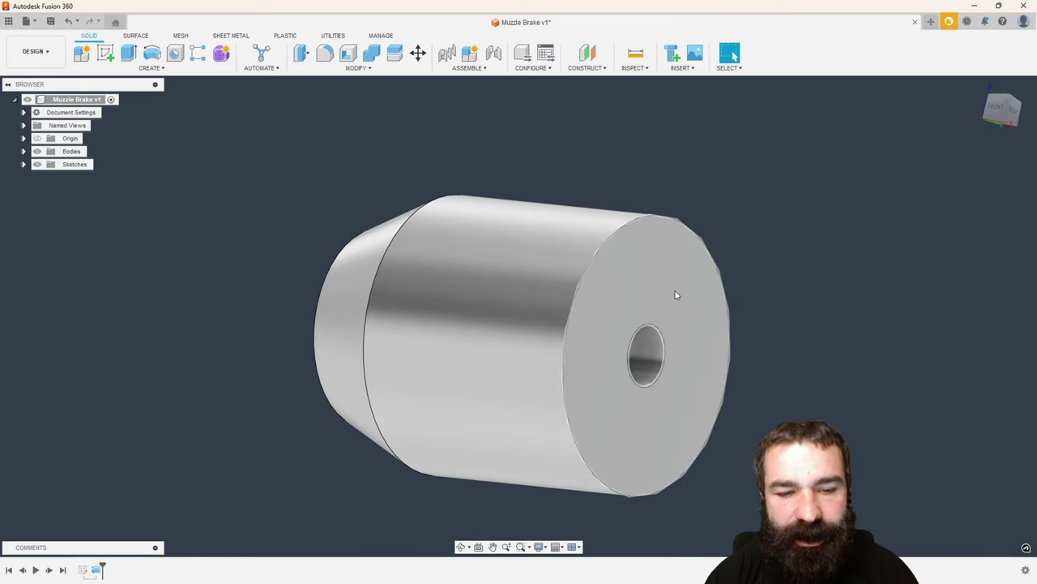
# Show and reopen the profile sketch, and add a small rectangle in the large rectangle's lower corner at the end away from the origin.
pyautogui.click(995, 110)
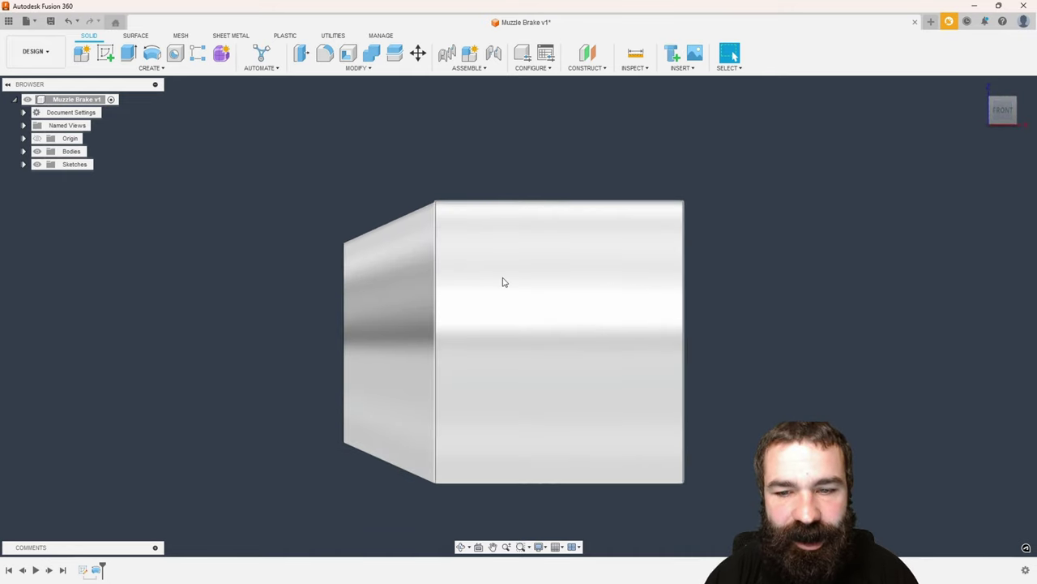
pyautogui.click(23, 165)
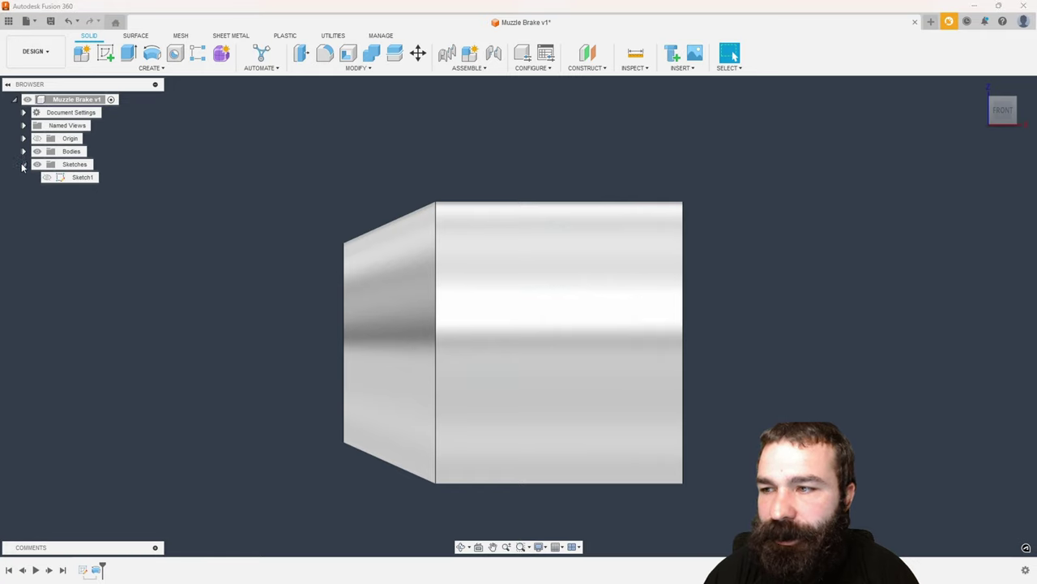
pyautogui.click(46, 178)
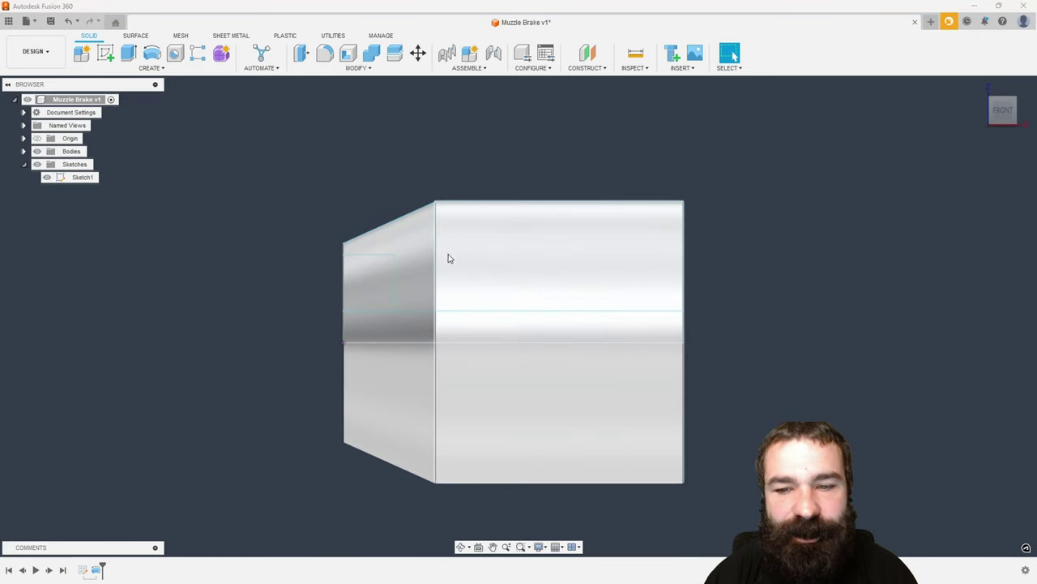
pyautogui.doubleClick(60, 177)
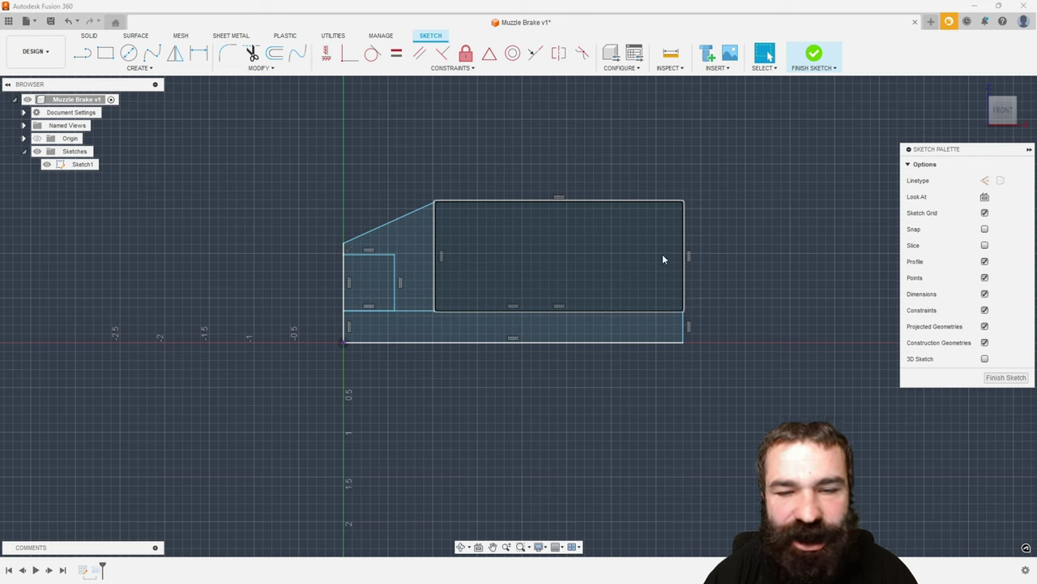
pyautogui.press('r')
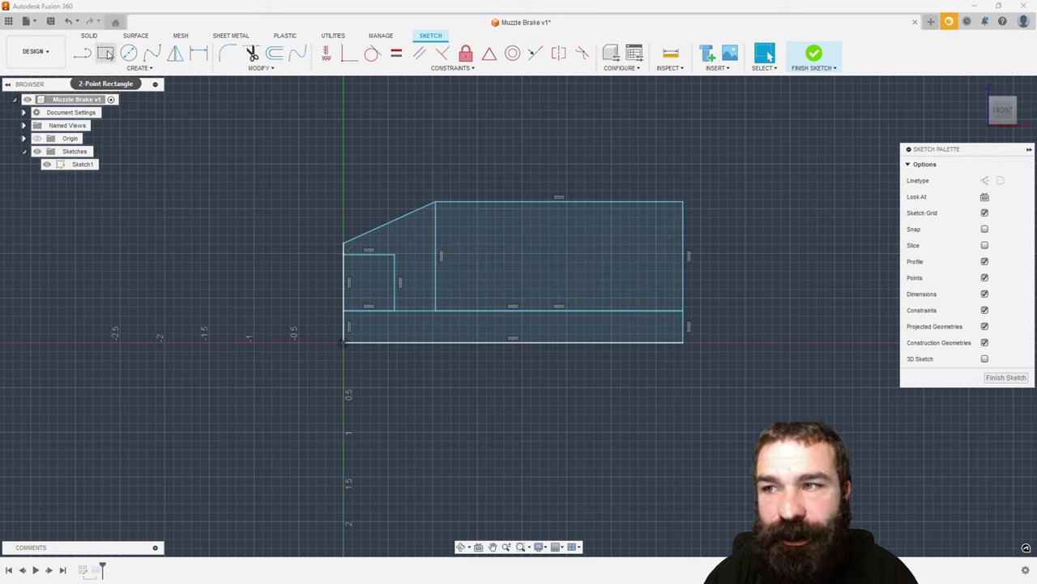
pyautogui.click(663, 260)
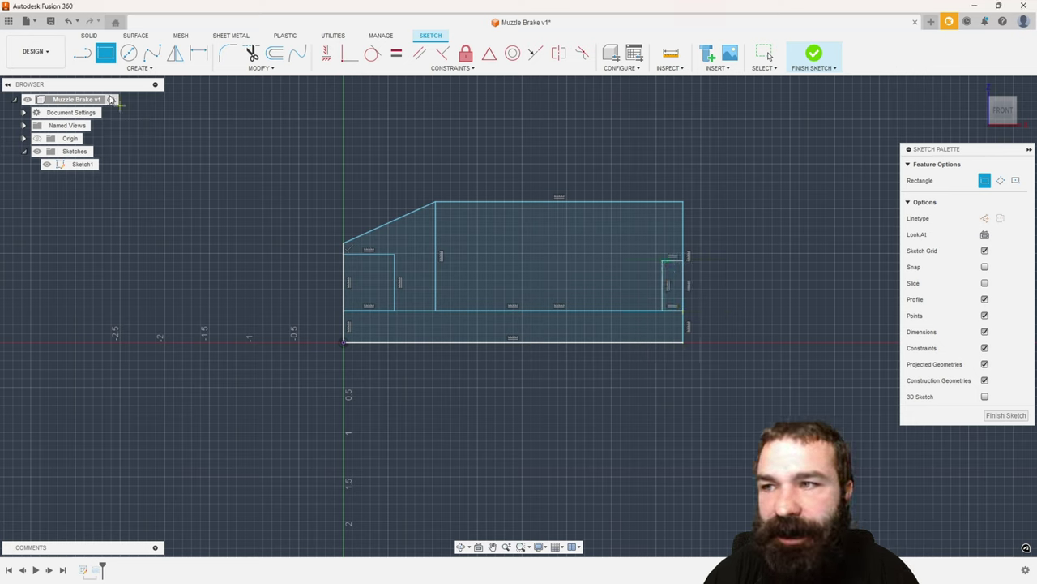
# Draw a horizontal line from the sloped edge across to the profile's far end edge and finish the sketch.
pyautogui.click(84, 53)
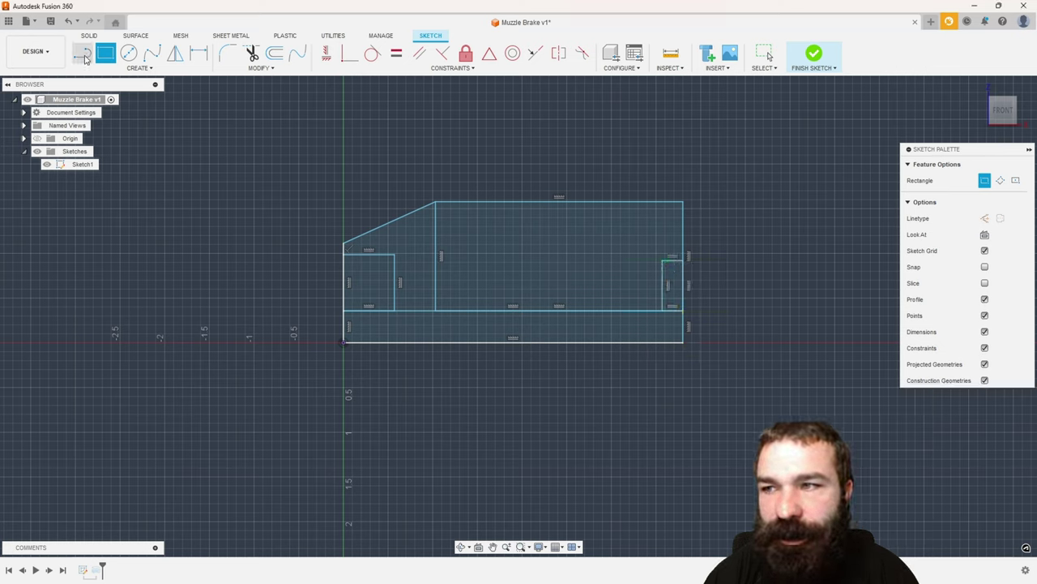
pyautogui.click(375, 232)
pyautogui.click(683, 231)
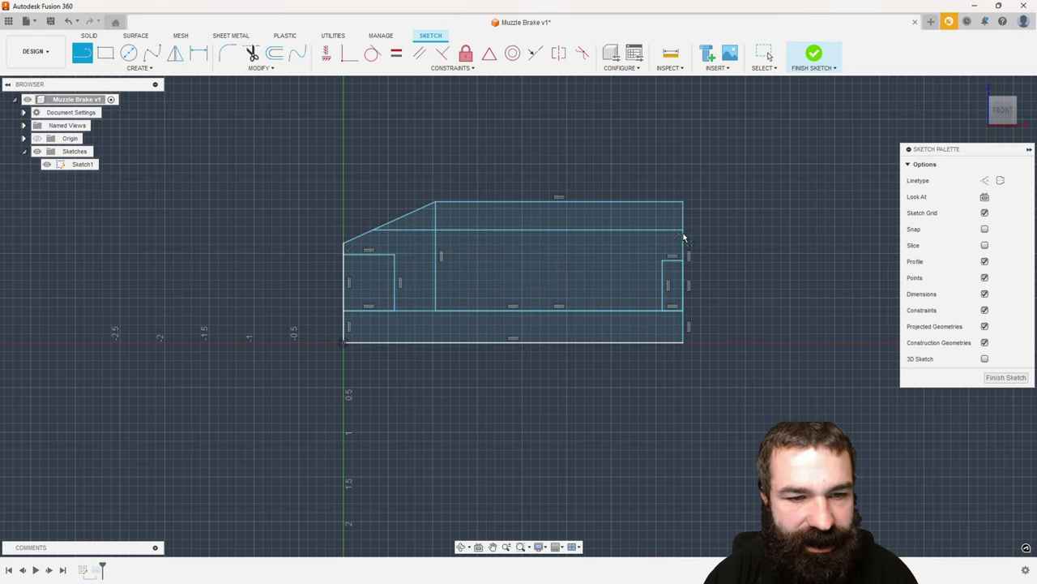
pyautogui.click(1005, 378)
# Edit the revolve to exclude the new small rectangle's profile, cutting a recess into the flat end face.
pyautogui.keyDown('shift'); pyautogui.moveTo(678, 342); pyautogui.dragTo(653, 339, button='middle'); pyautogui.keyUp('shift')
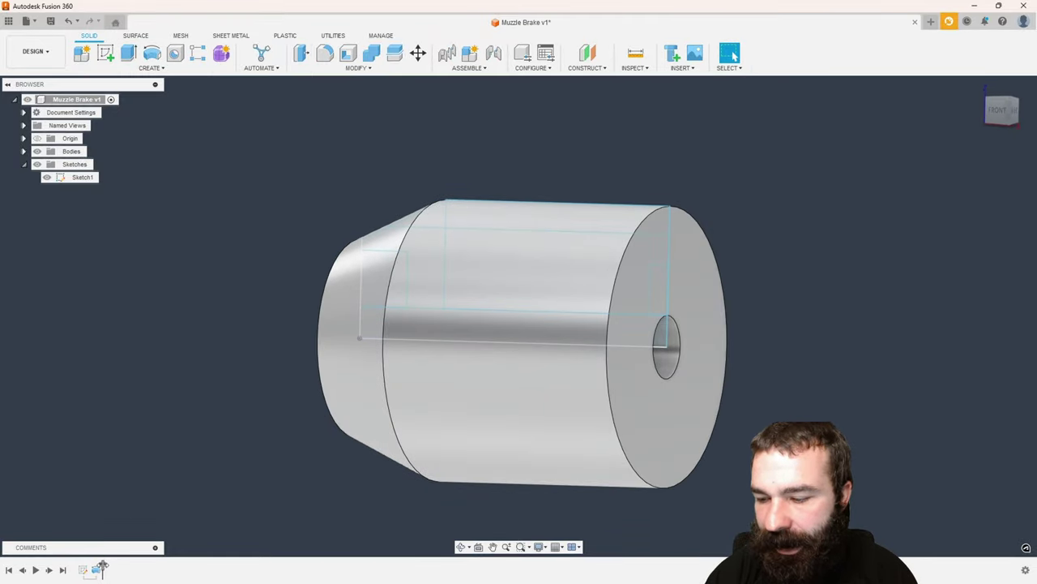
pyautogui.doubleClick(99, 568)
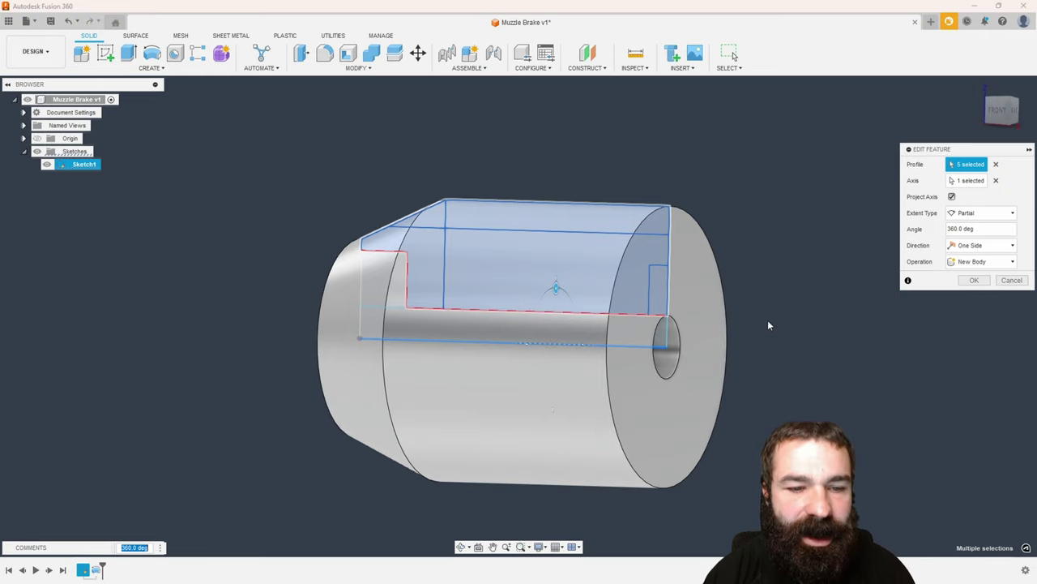
pyautogui.click(659, 290)
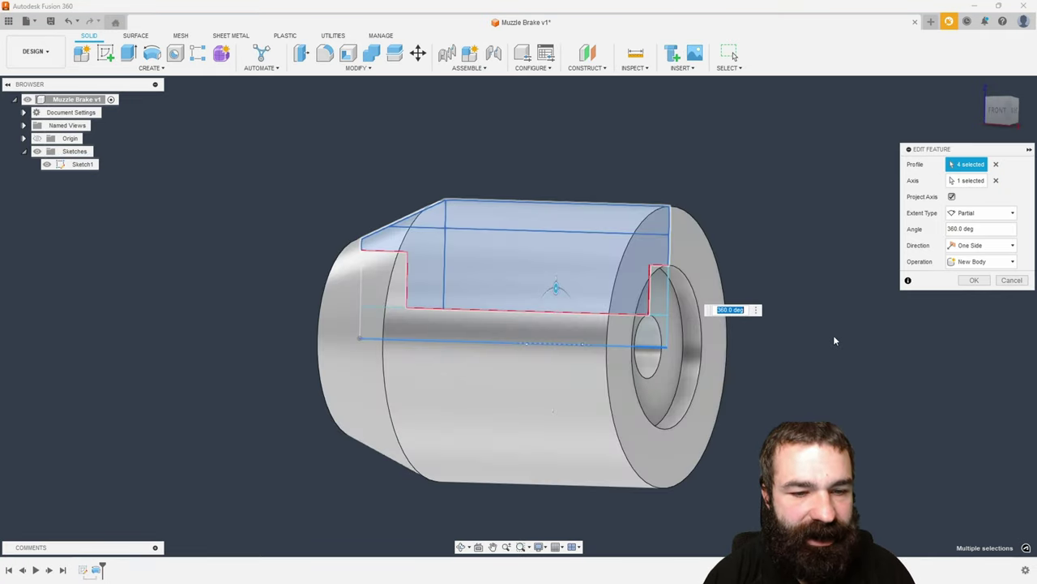
pyautogui.click(973, 279)
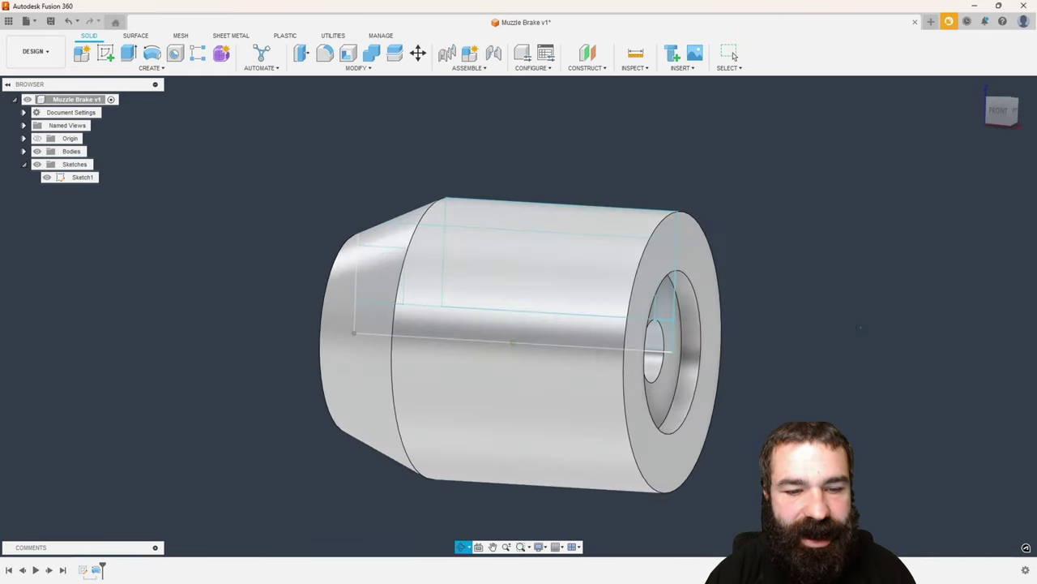
pyautogui.moveTo(860, 329)
pyautogui.keyDown('shift'); pyautogui.mouseDown(button='middle')
pyautogui.moveTo(1001, 330)
pyautogui.moveTo(864, 329)
pyautogui.mouseUp(button='middle'); pyautogui.keyUp('shift')
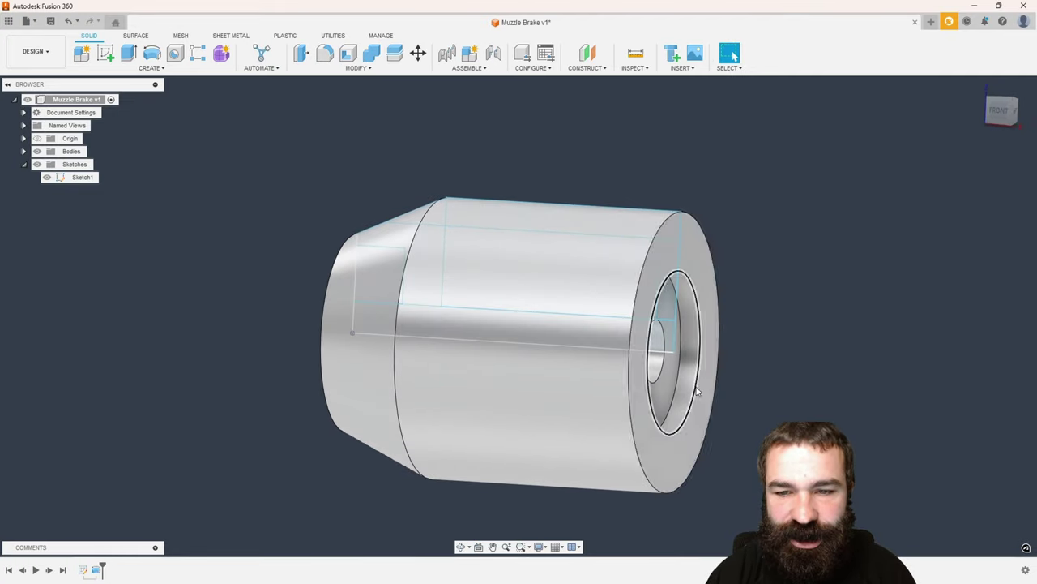
# Extrude-cut the two profiles above the horizontal sketch line symmetrically by 1.40 in to form a flat, and hide the sketch.
pyautogui.click(129, 54)
pyautogui.click(484, 219)
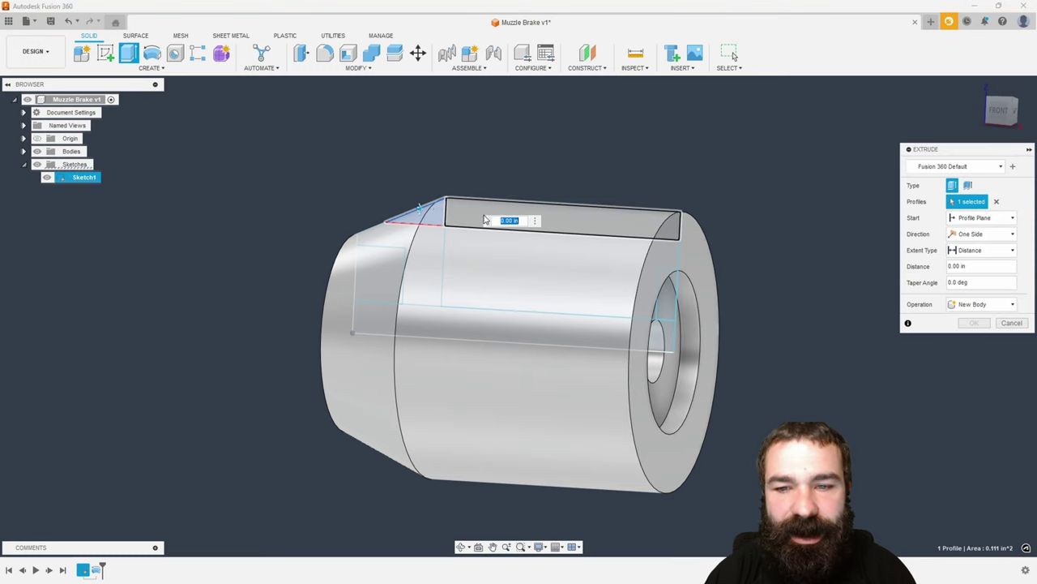
pyautogui.click(389, 217)
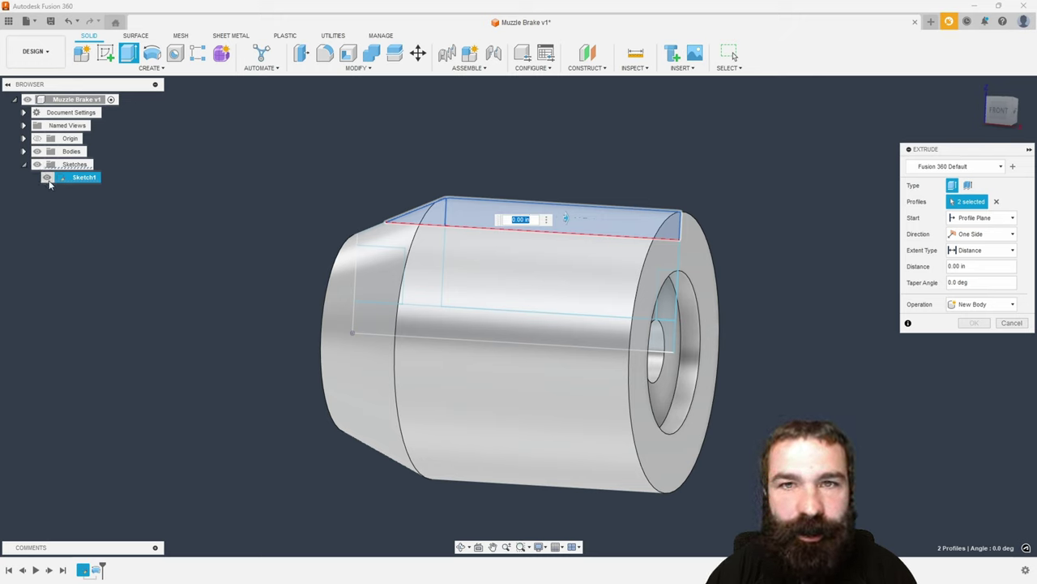
pyautogui.keyDown('shift'); pyautogui.moveTo(670, 254); pyautogui.dragTo(551, 239, button='middle'); pyautogui.keyUp('shift')
pyautogui.moveTo(551, 239); pyautogui.dragTo(646, 205)
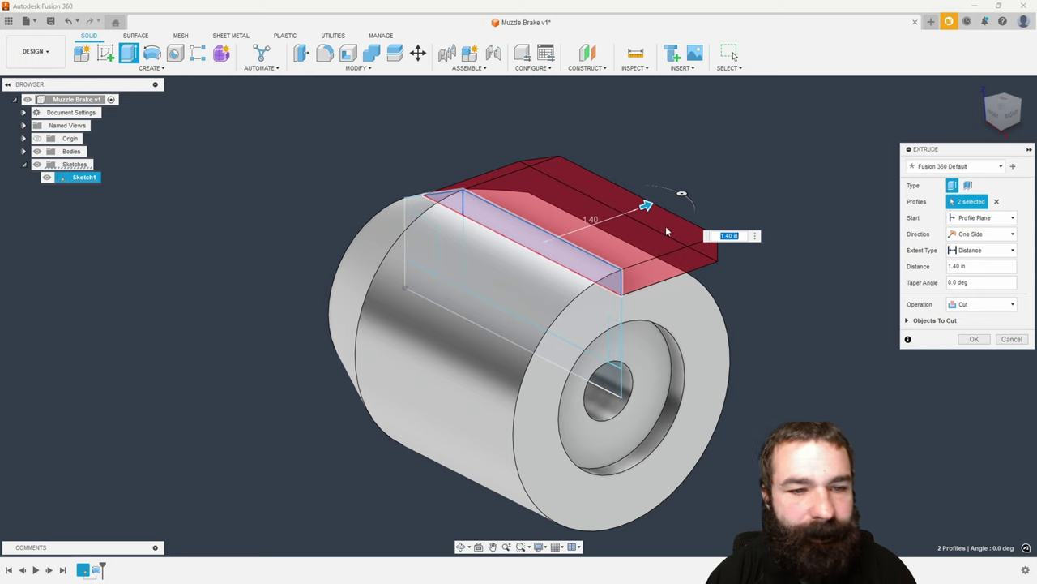
pyautogui.click(980, 235)
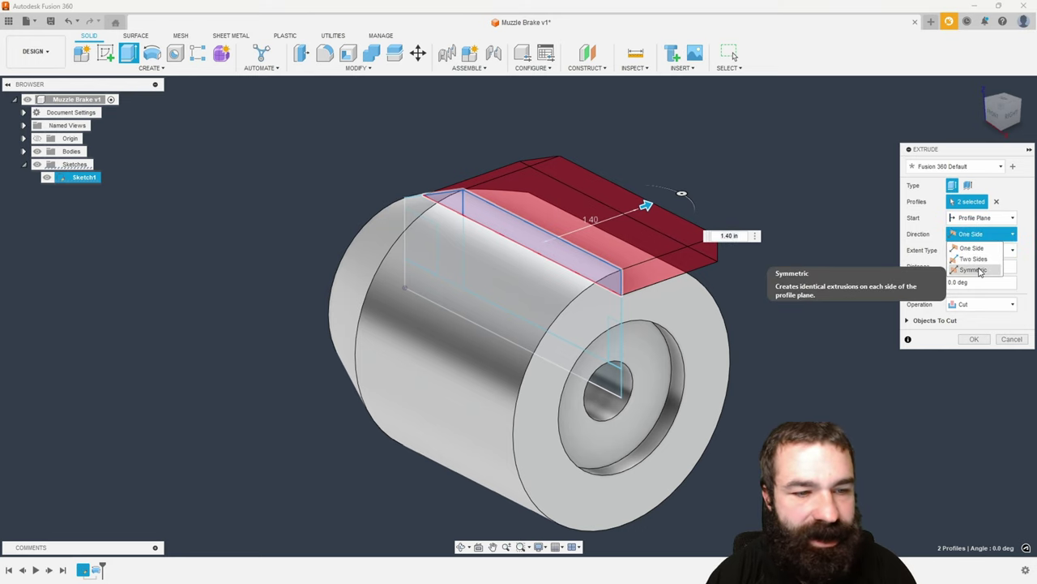
pyautogui.click(980, 271)
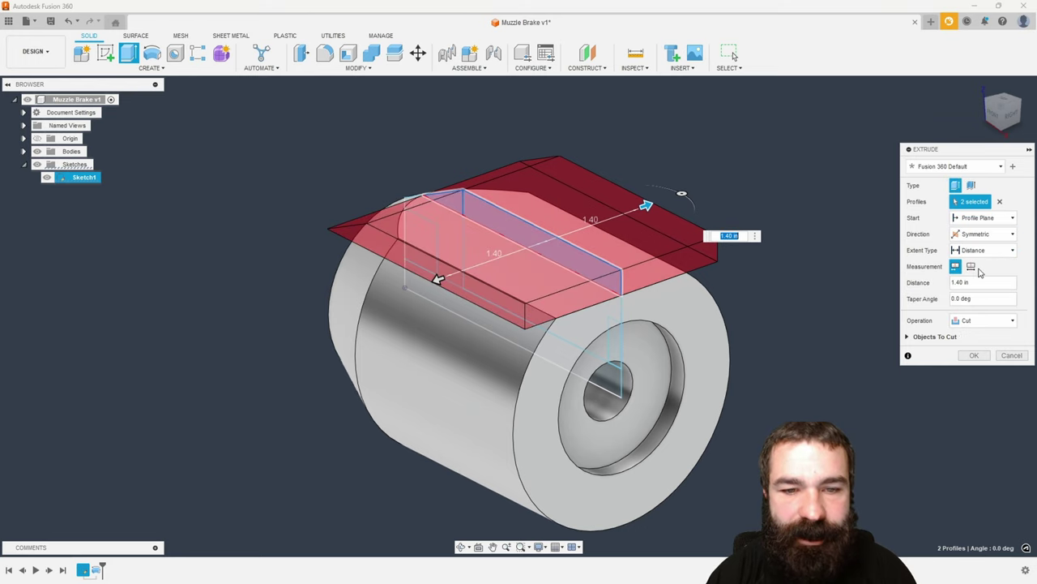
pyautogui.click(974, 355)
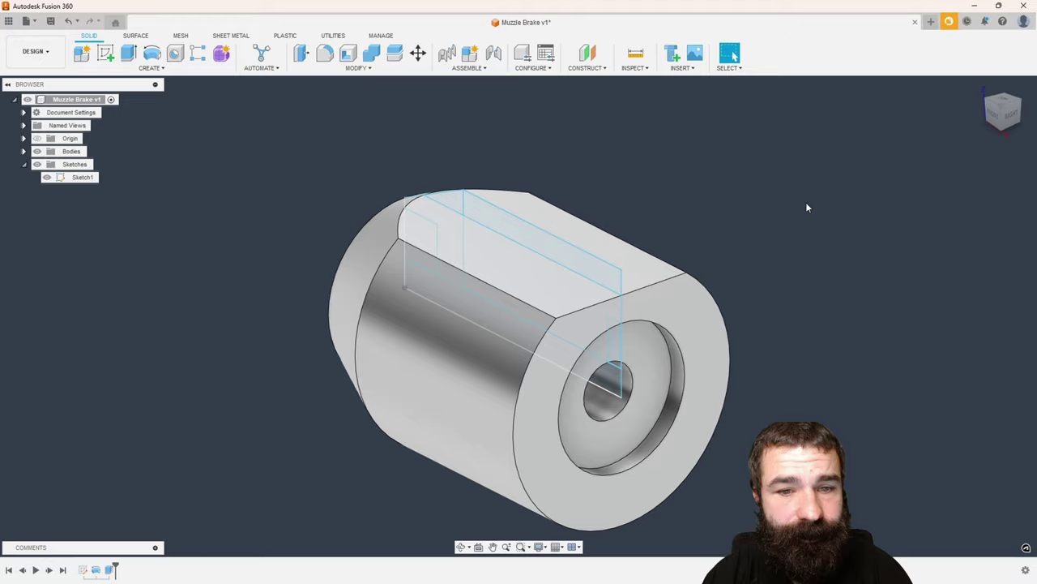
pyautogui.click(45, 177)
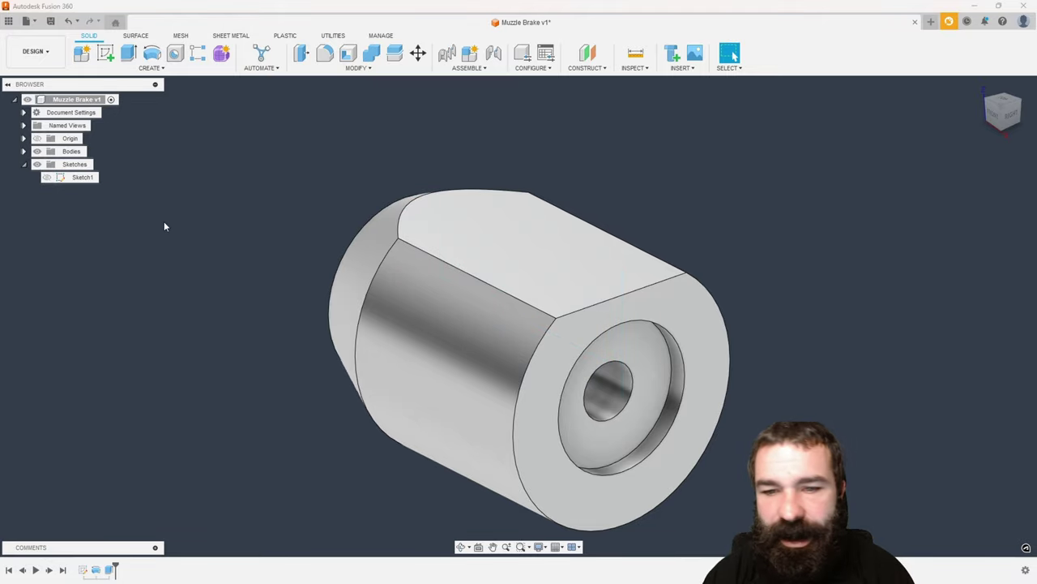
# Roll the timeline back before the flat's extrude cut and fillet the circular edge between taper and cylinder with a 0.95 in radius.
pyautogui.moveTo(477, 220)
pyautogui.keyDown('shift'); pyautogui.mouseDown(button='middle')
pyautogui.moveTo(512, 194)
pyautogui.moveTo(381, 198)
pyautogui.moveTo(501, 195)
pyautogui.moveTo(432, 210)
pyautogui.moveTo(507, 195)
pyautogui.moveTo(500, 203)
pyautogui.mouseUp(button='middle'); pyautogui.keyUp('shift')
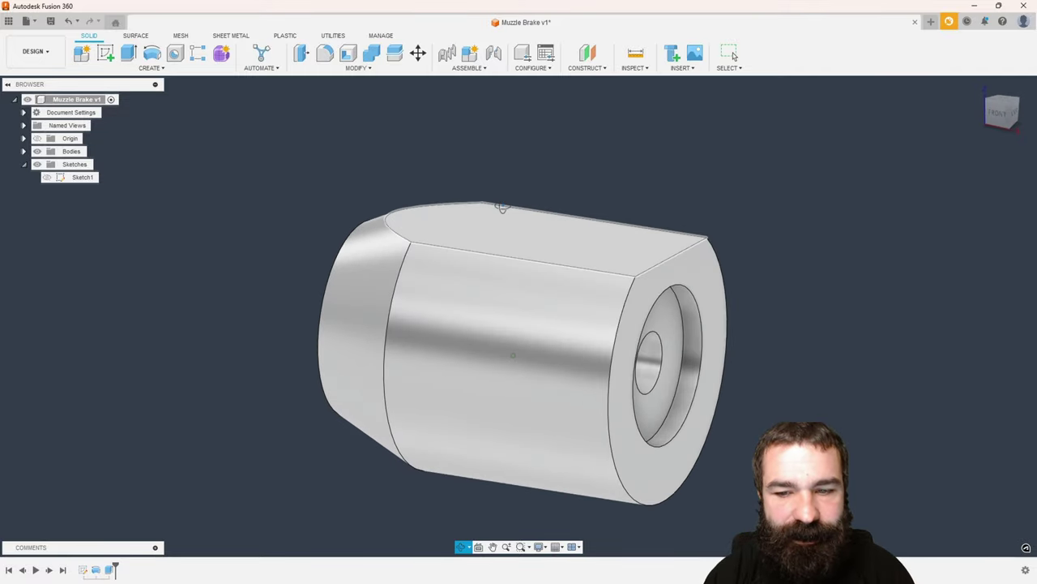
pyautogui.click(732, 54)
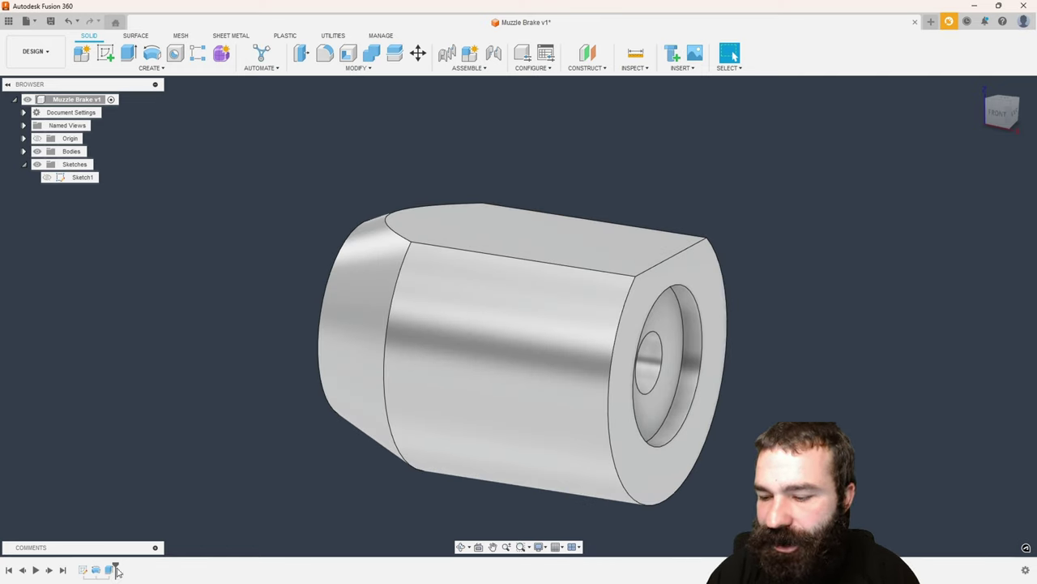
pyautogui.moveTo(116, 570); pyautogui.dragTo(101, 569)
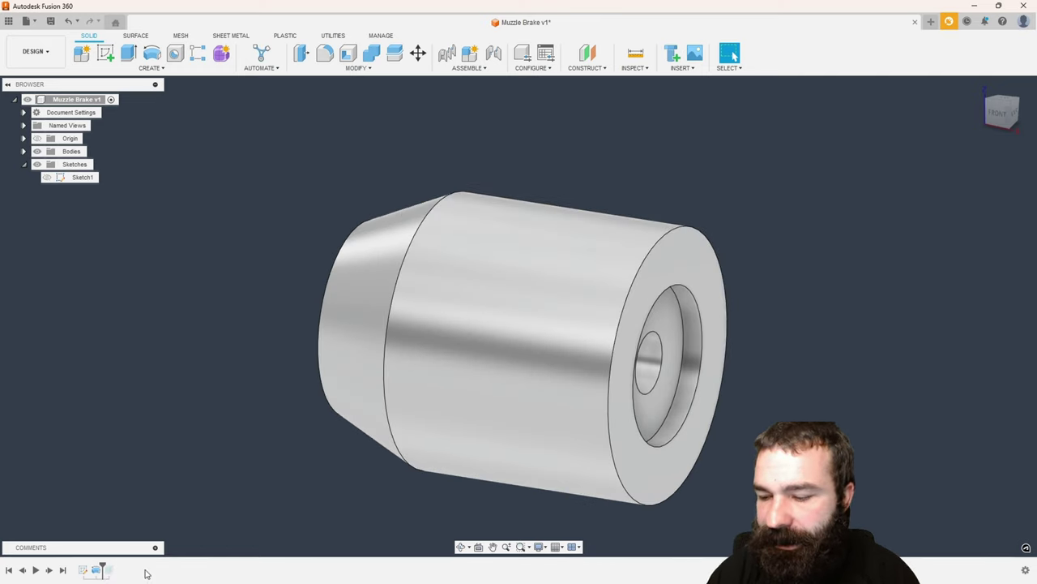
pyautogui.click(327, 63)
pyautogui.click(413, 227)
pyautogui.scroll(2, 411, 231)
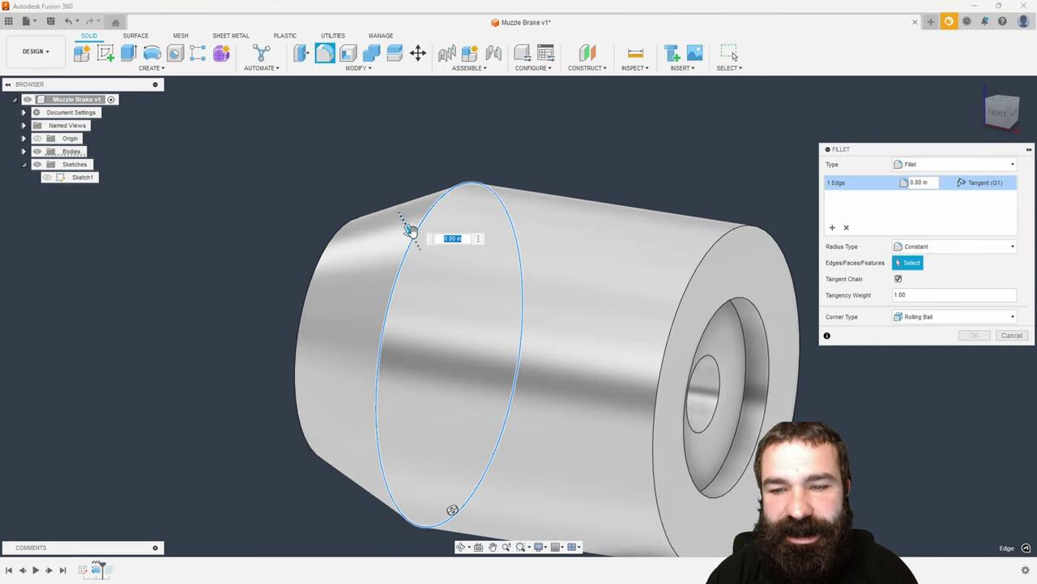
pyautogui.write('1.1')
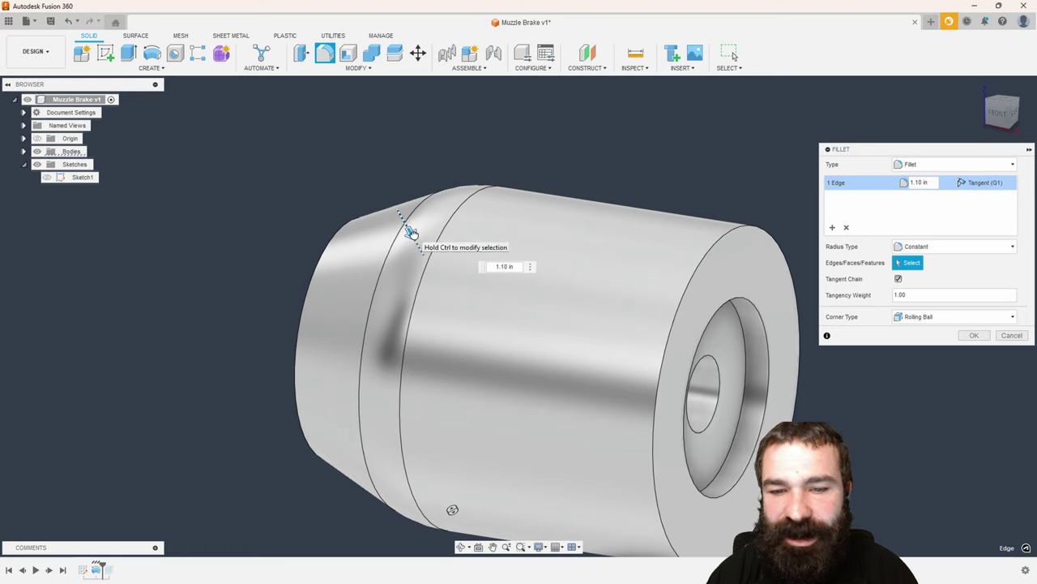
pyautogui.moveTo(412, 233); pyautogui.dragTo(410, 232)
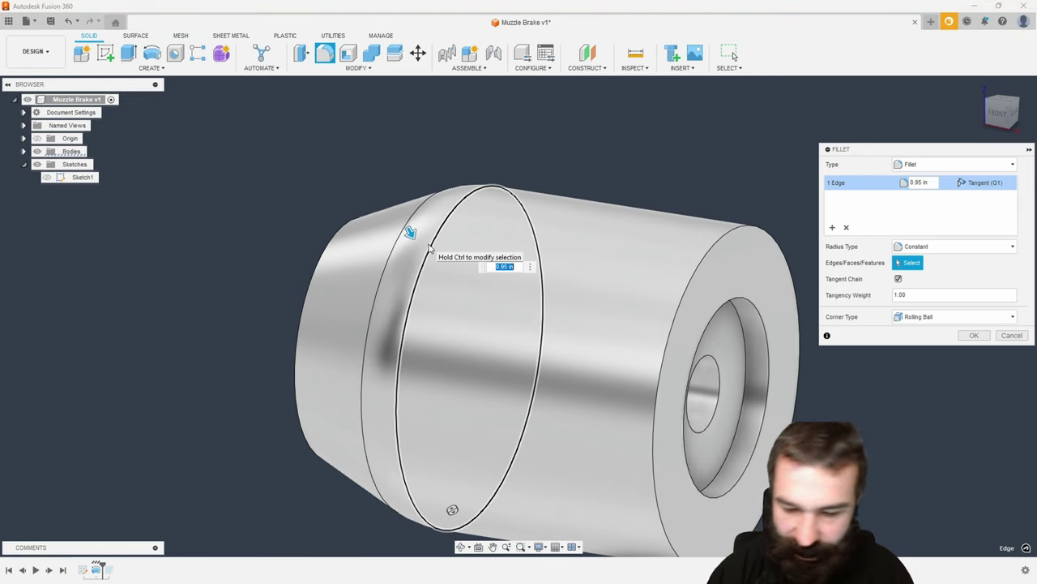
pyautogui.press('Return')
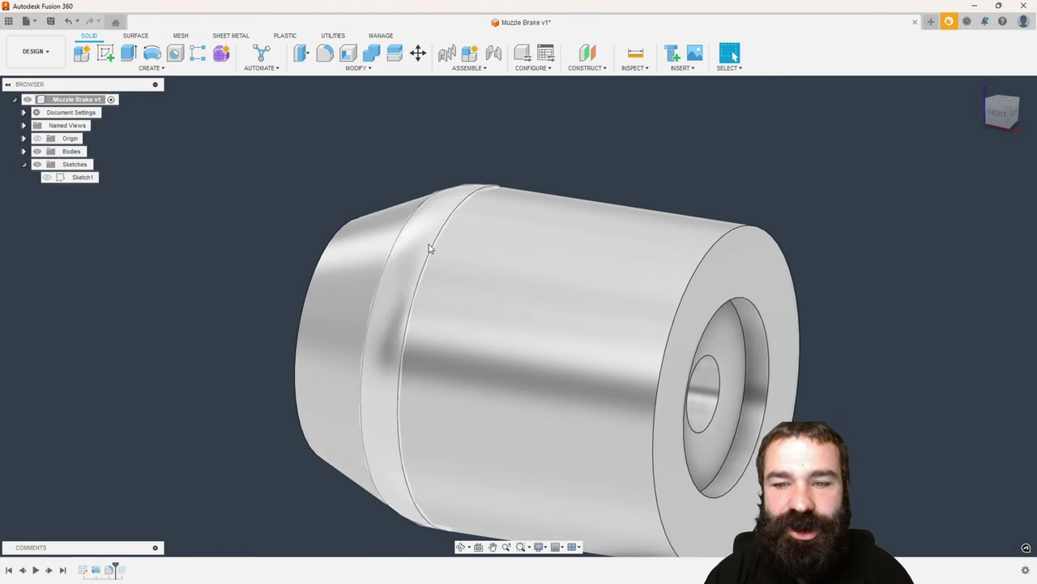
# Roll the timeline forward past the extrude cut so the flat is rebuilt on the filleted body.
pyautogui.click(998, 114)
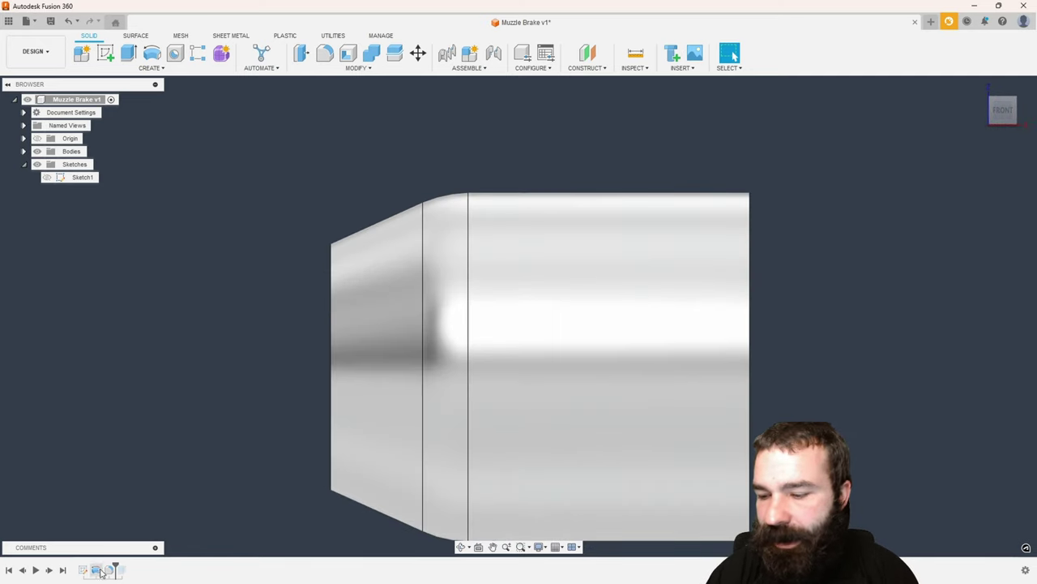
pyautogui.moveTo(117, 569); pyautogui.dragTo(128, 569)
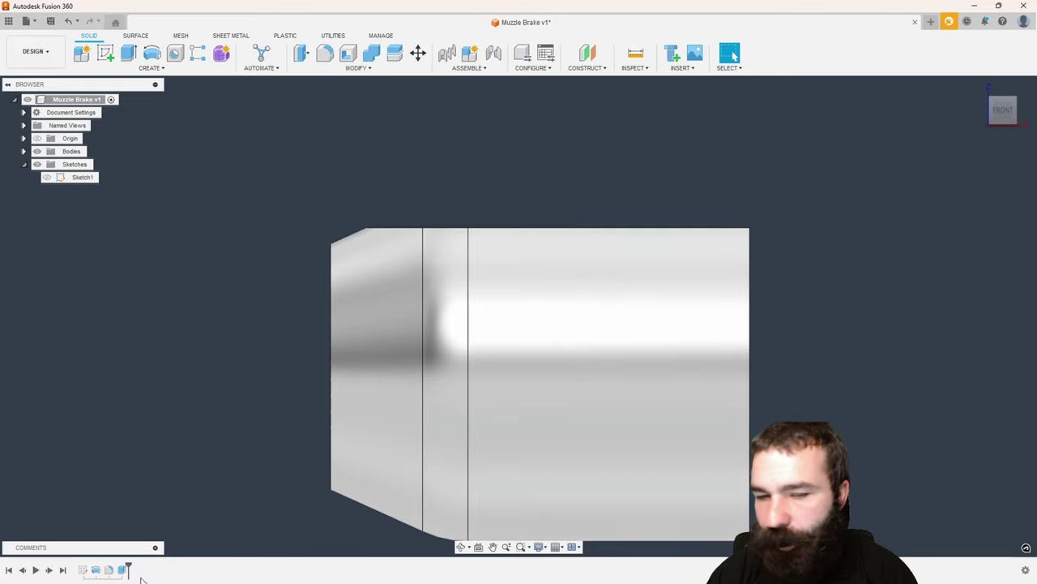
pyautogui.keyDown('shift'); pyautogui.moveTo(343, 254); pyautogui.dragTo(325, 294, button='middle'); pyautogui.keyUp('shift')
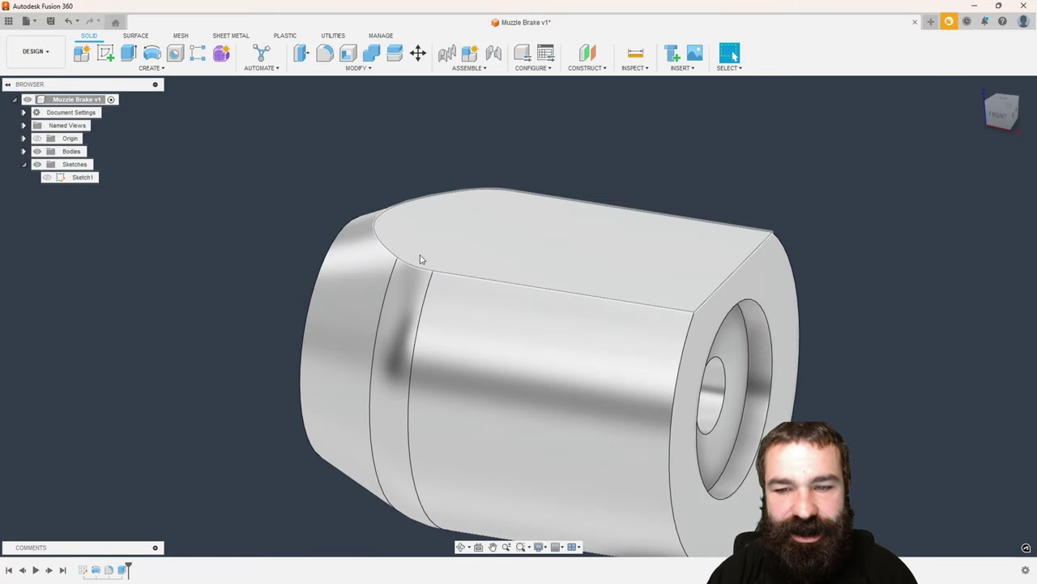
pyautogui.scroll(-2, 452, 240)
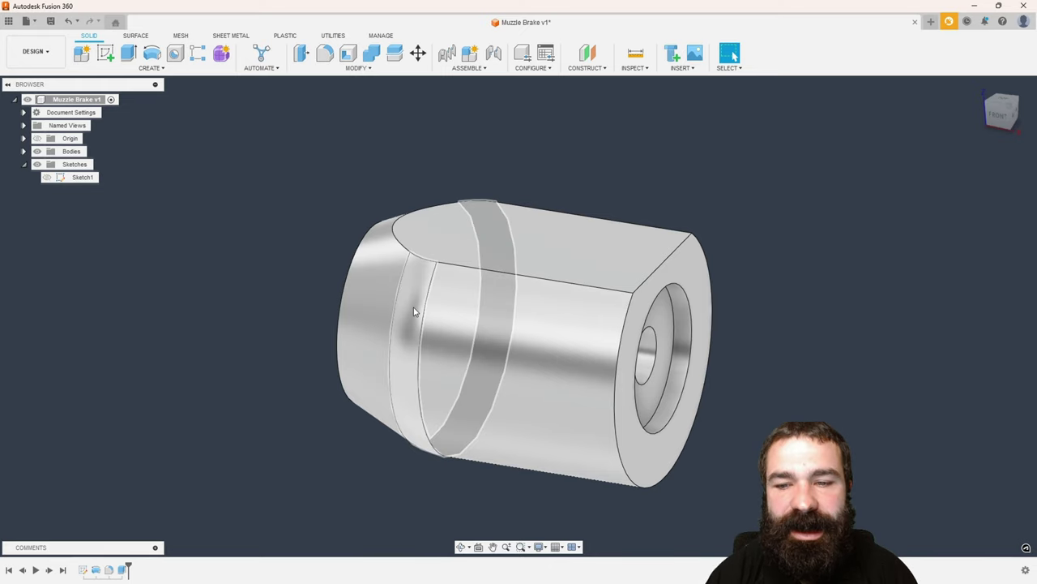
# Reopen the profile sketch and dimension the height of the long bore strip above the axis line as 0.223 in.
pyautogui.doubleClick(83, 570)
pyautogui.scroll(2, 355, 257)
pyautogui.press('d')
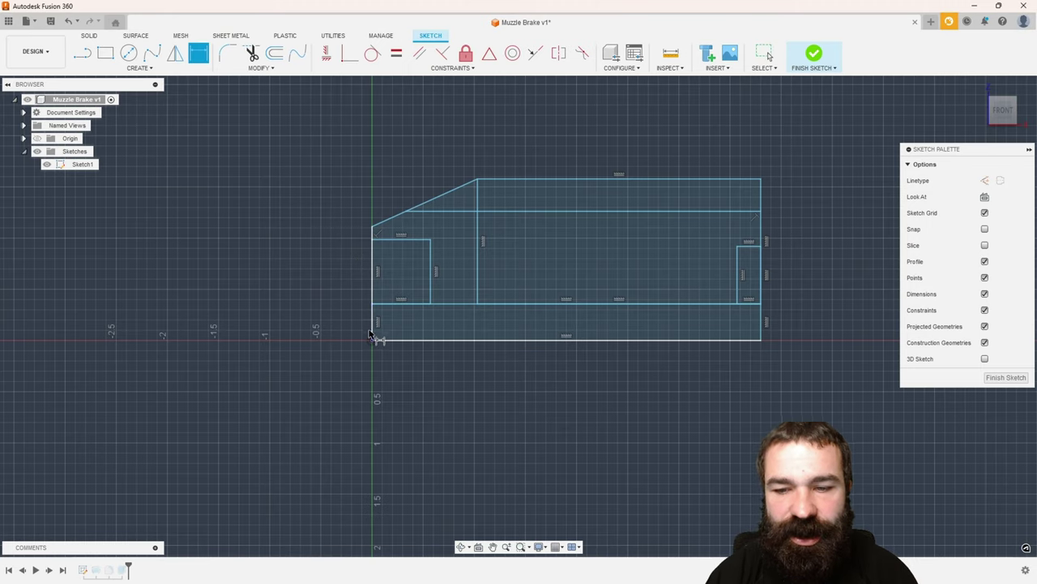
pyautogui.scroll(3, 378, 344)
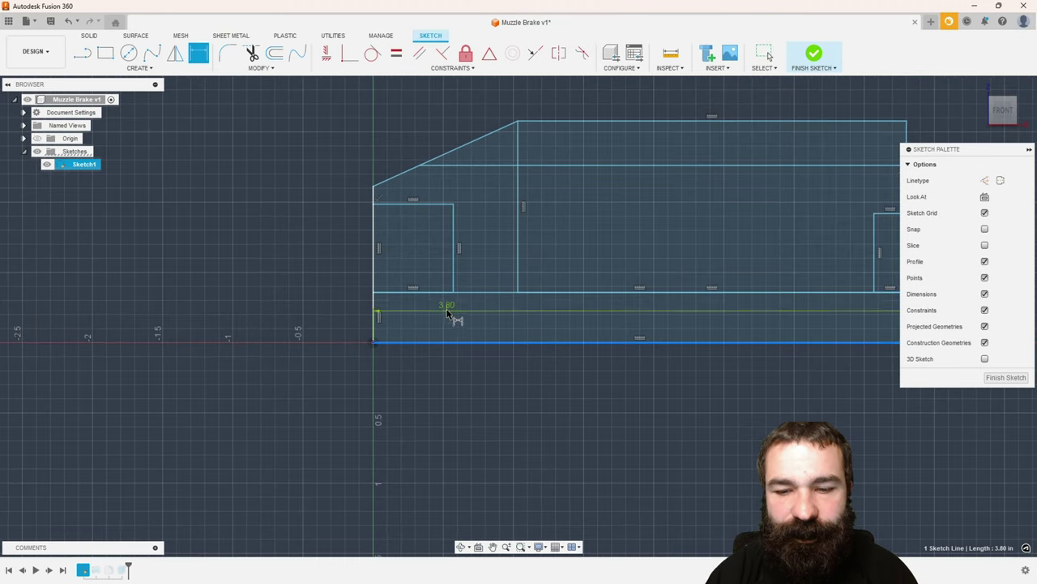
pyautogui.click(466, 293)
pyautogui.click(336, 318)
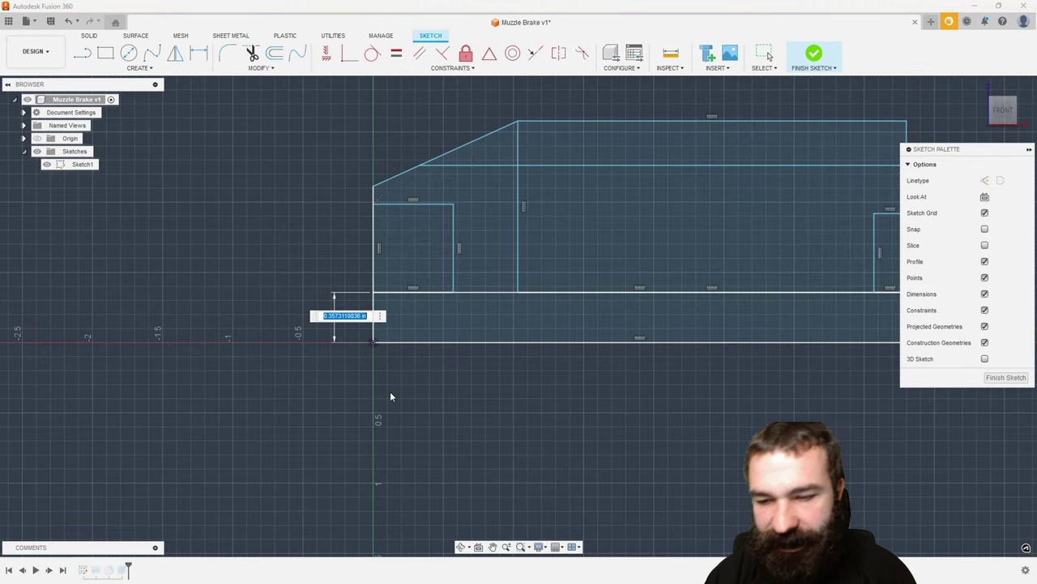
pyautogui.write('22')
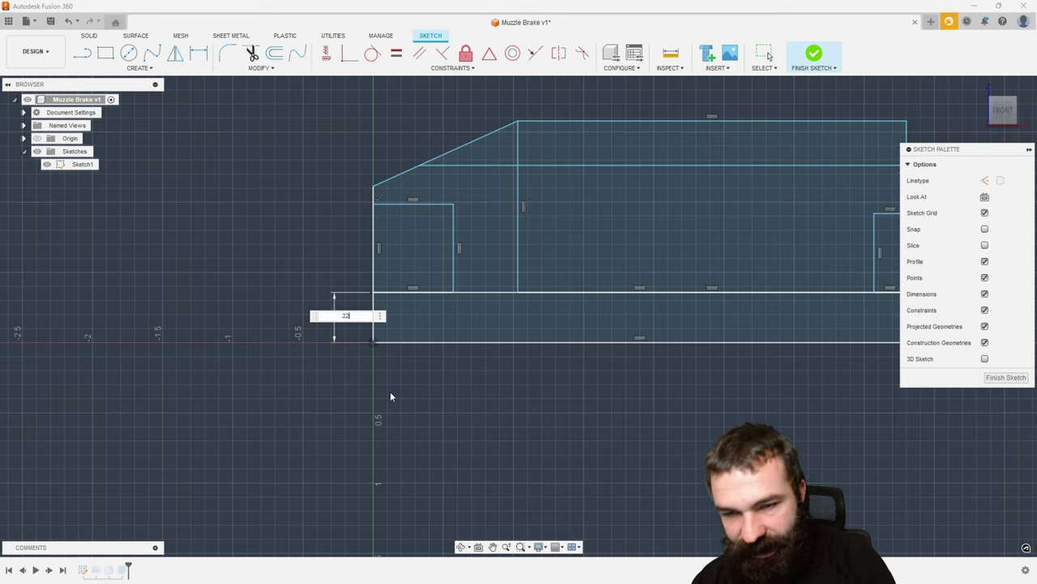
pyautogui.write('3')
pyautogui.press('Return')
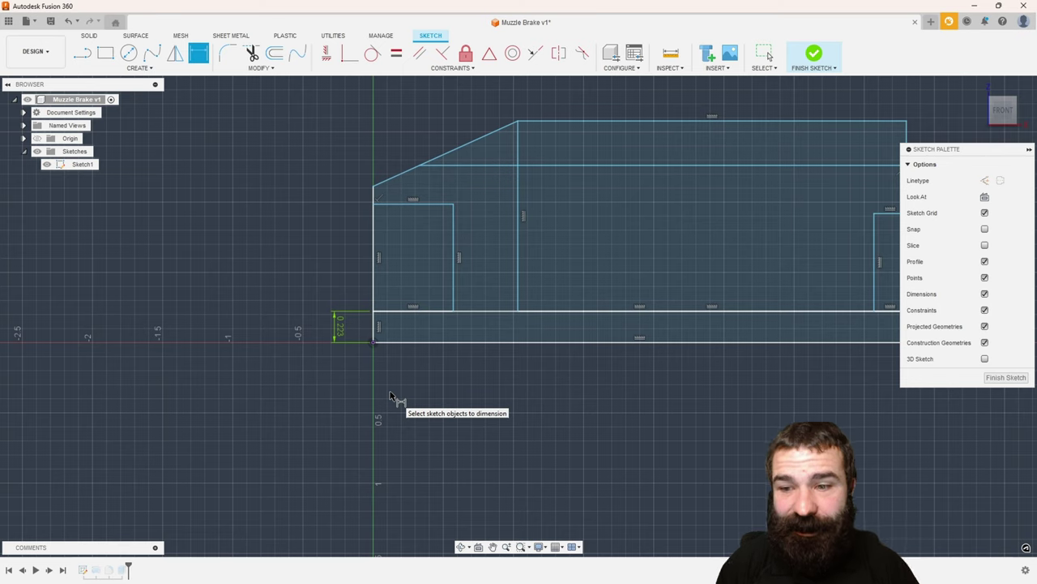
pyautogui.press('Escape')
# Halve the bore strip's height dimension by setting it to 0.223 in / 2.
pyautogui.doubleClick(339, 326)
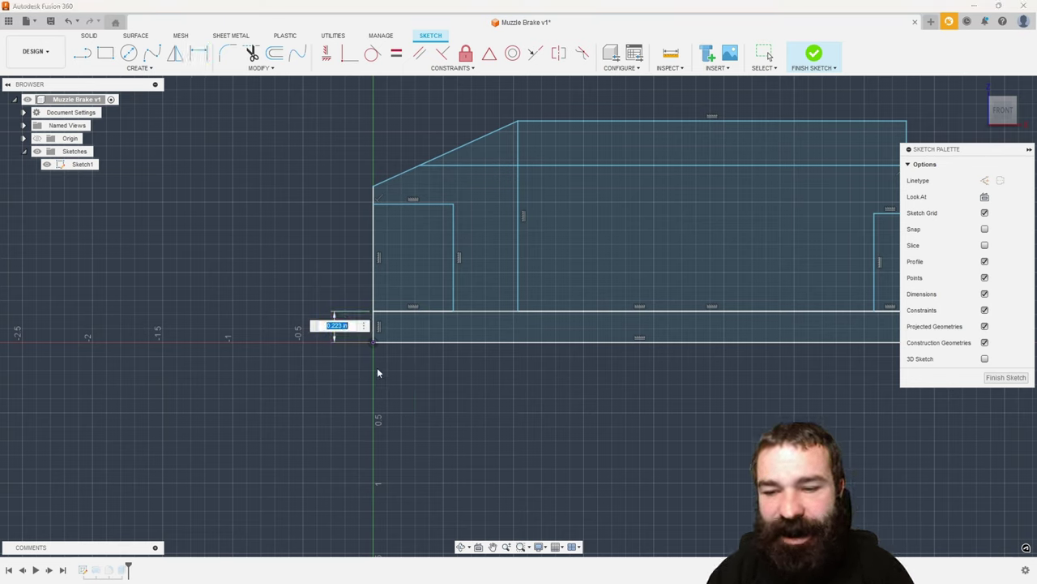
pyautogui.press('Right')
pyautogui.write('/2')
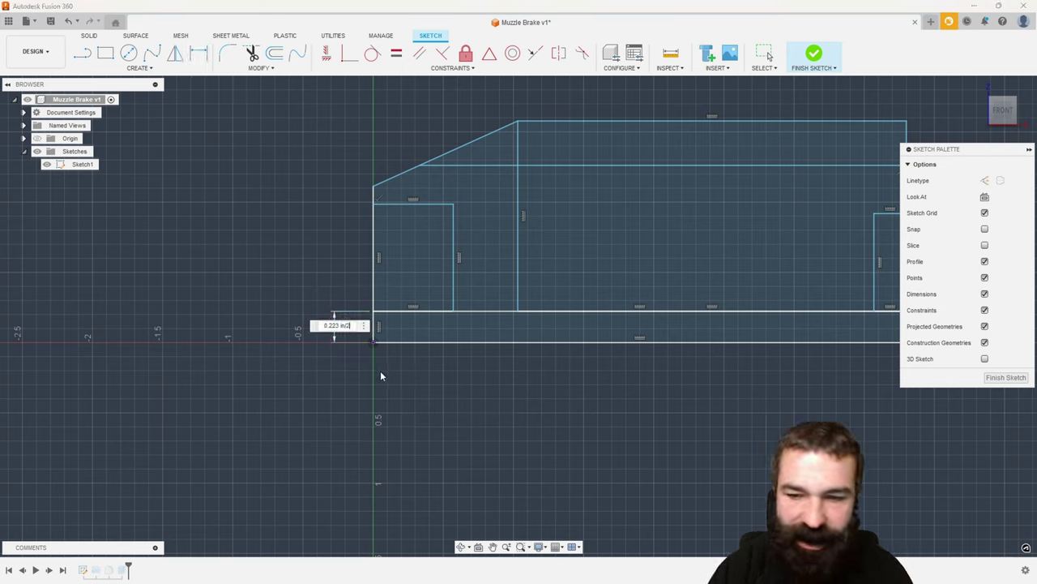
pyautogui.press('Return')
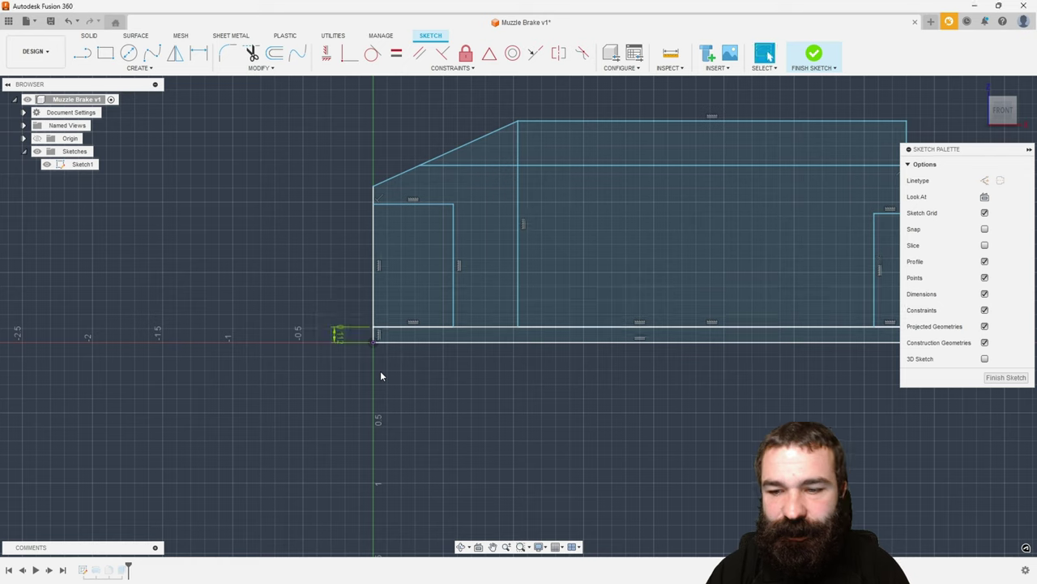
# Add clearance to the bore strip's height dimension by setting it to (0.223 in + .03) / 2.
pyautogui.doubleClick(341, 336)
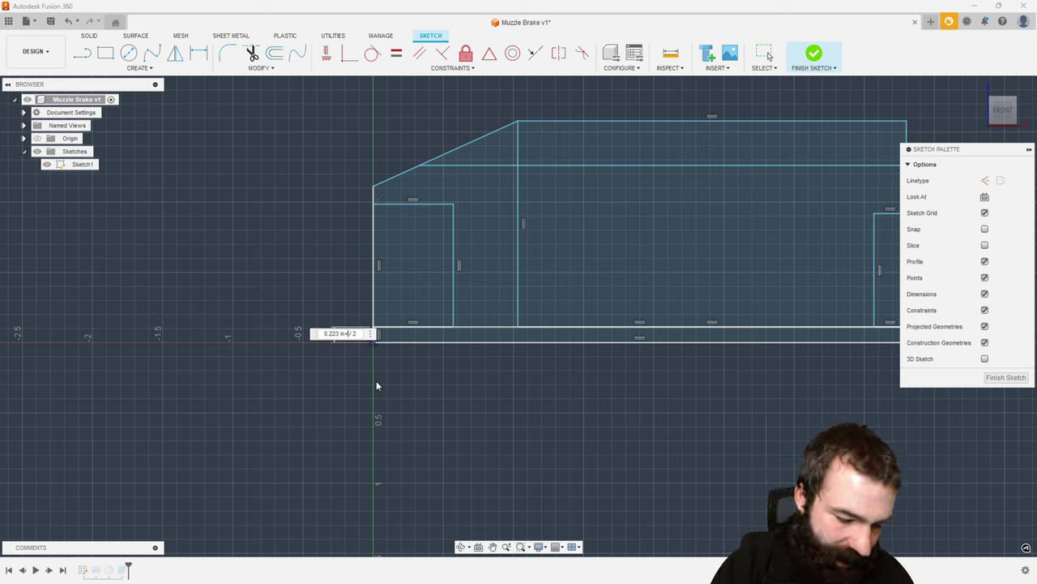
pyautogui.write('+.0')
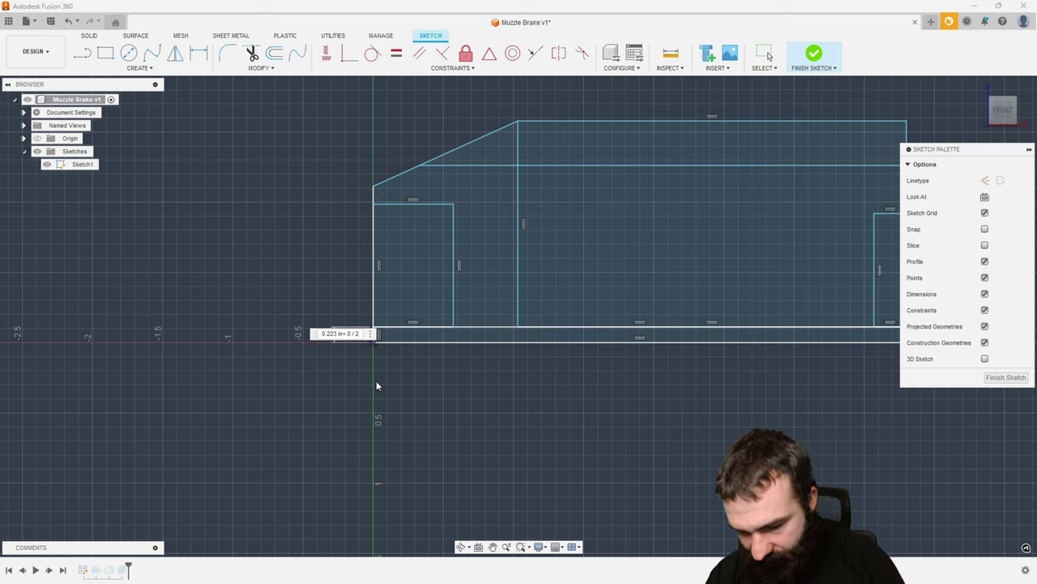
pyautogui.write('3')
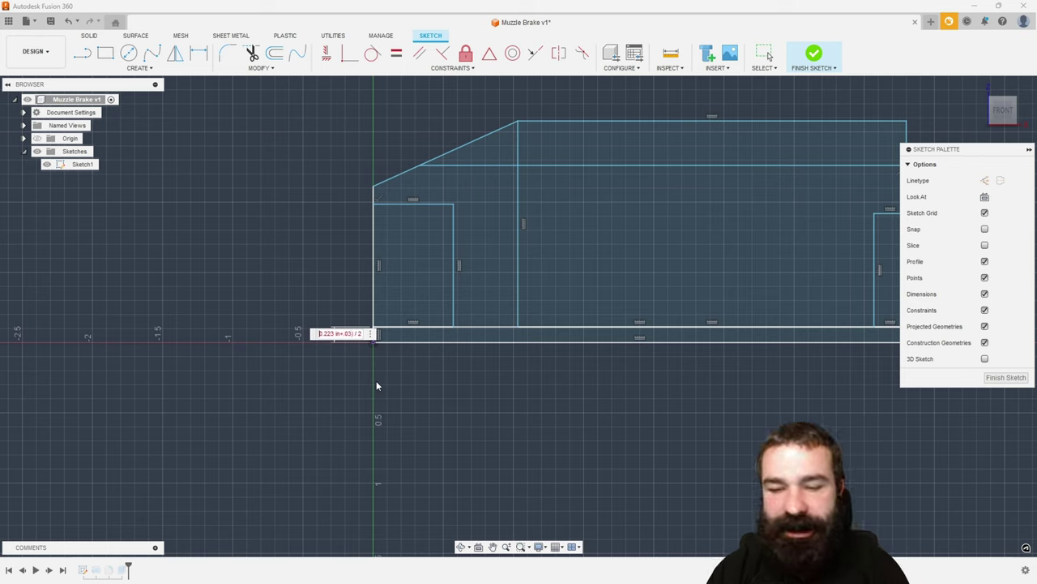
pyautogui.write(')')
pyautogui.press('Home')
pyautogui.write('(')
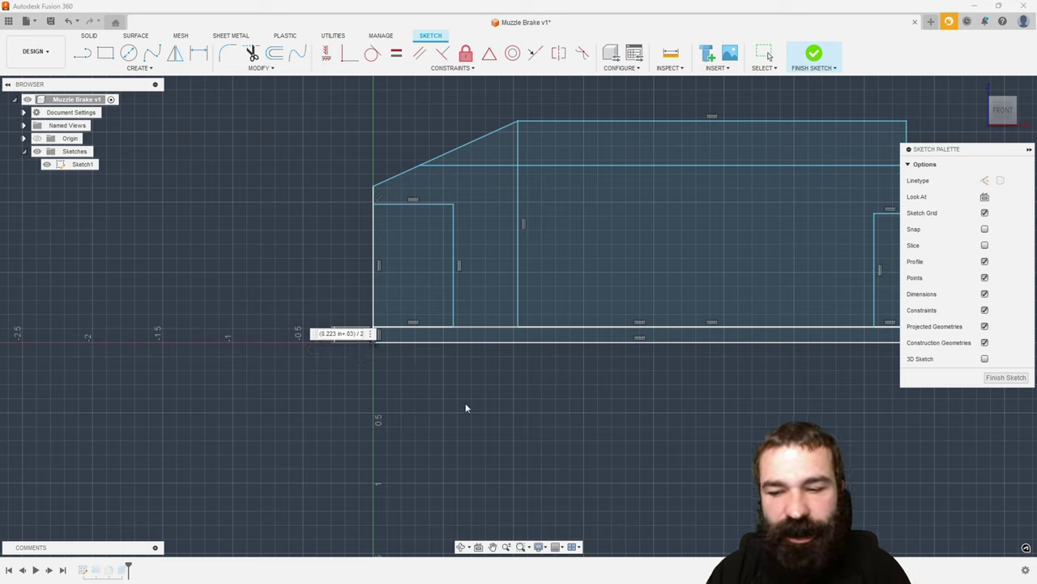
pyautogui.press('Return')
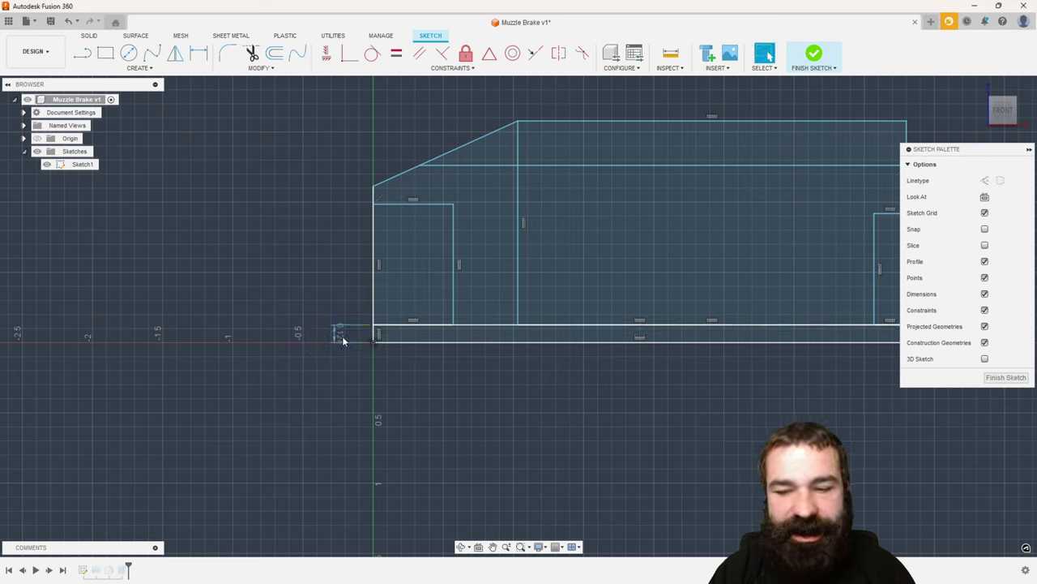
# Dimension the height of the left-end rectangle's upper edge above the axis line as .625/2 in.
pyautogui.scroll(-2, 318, 421)
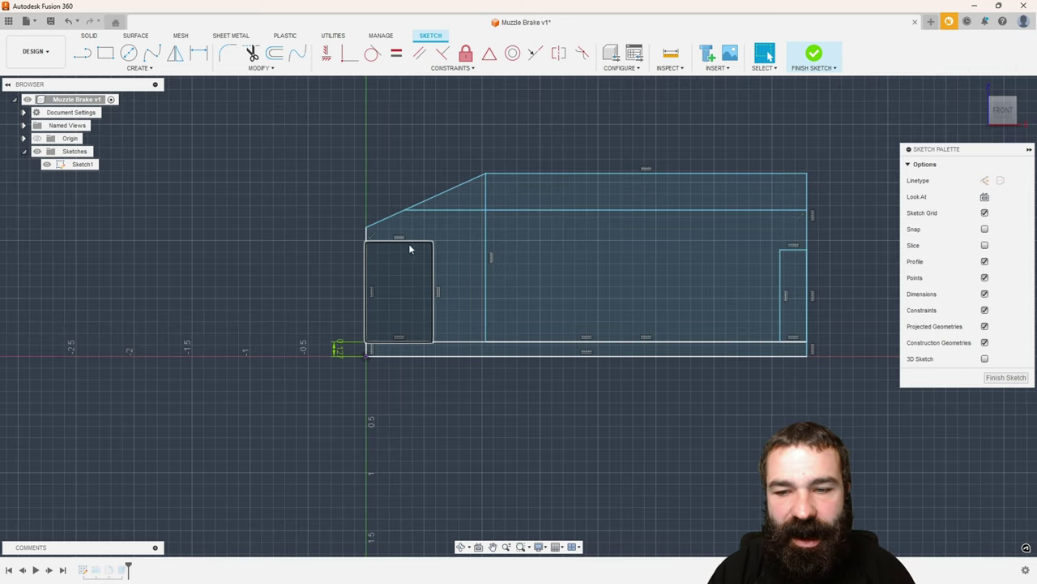
pyautogui.press('d')
pyautogui.click(410, 242)
pyautogui.click(412, 354)
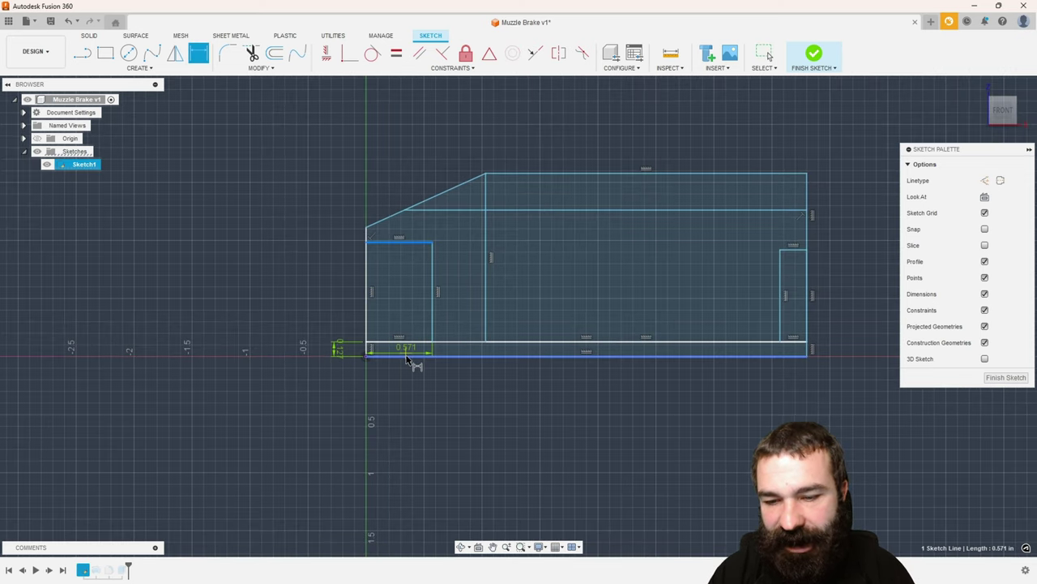
pyautogui.click(284, 340)
pyautogui.write('.6')
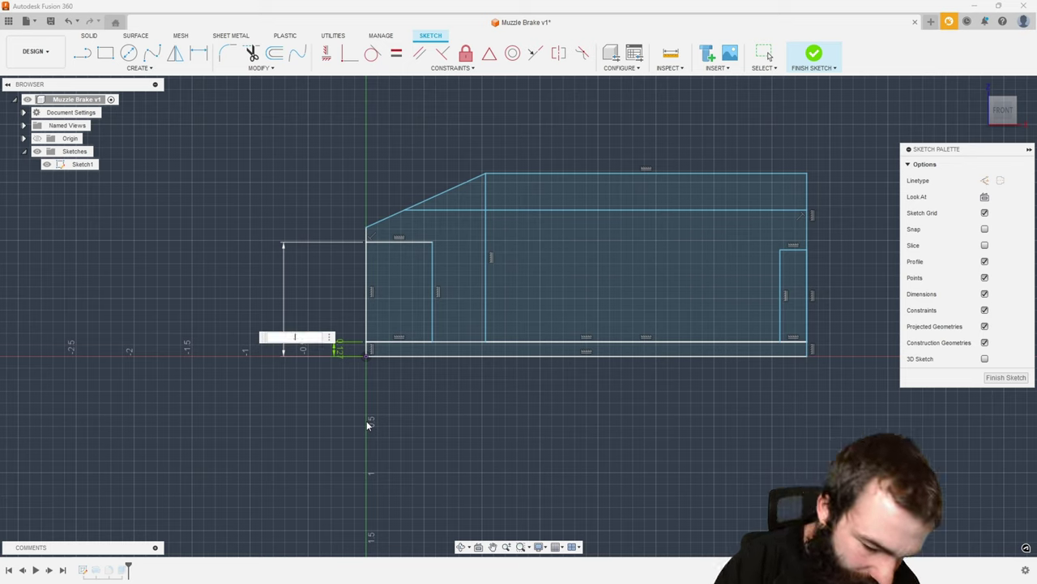
pyautogui.write('25/2')
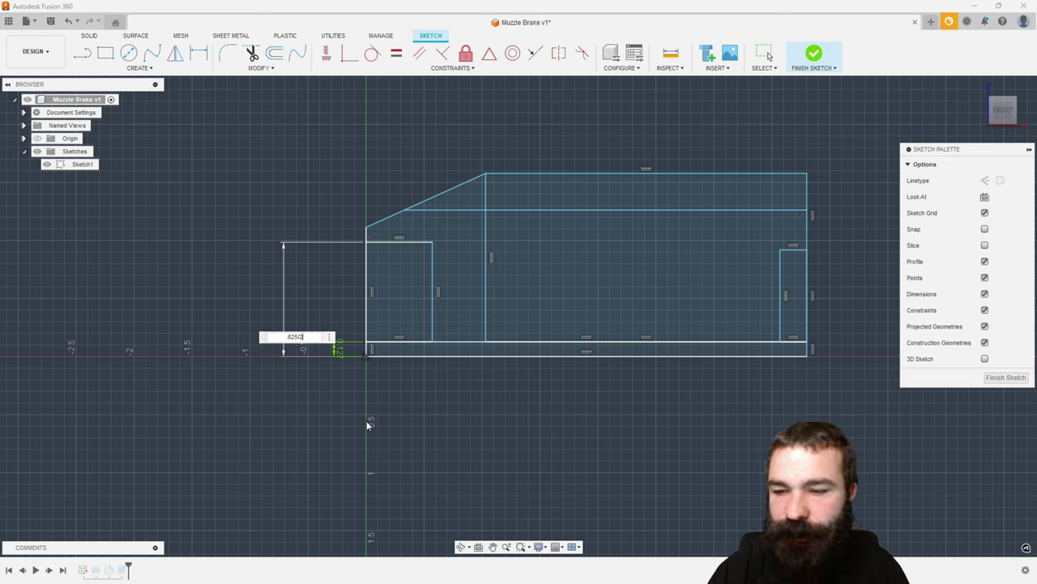
pyautogui.press('Return')
# Dimension the height of the profile's outer upper edge above the axis line as 1.25/2 in.
pyautogui.press('r')
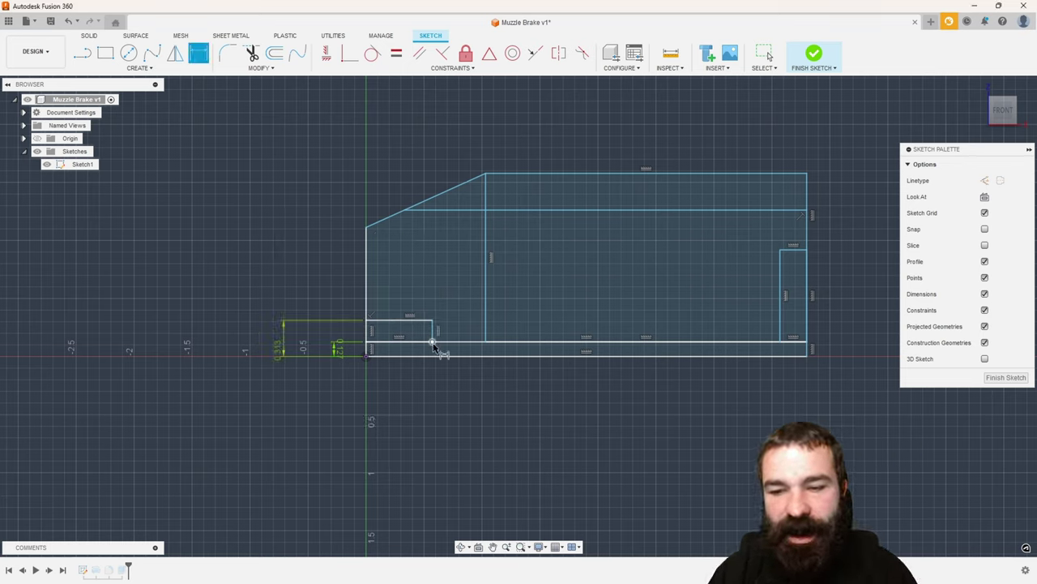
pyautogui.click(616, 363)
pyautogui.click(612, 175)
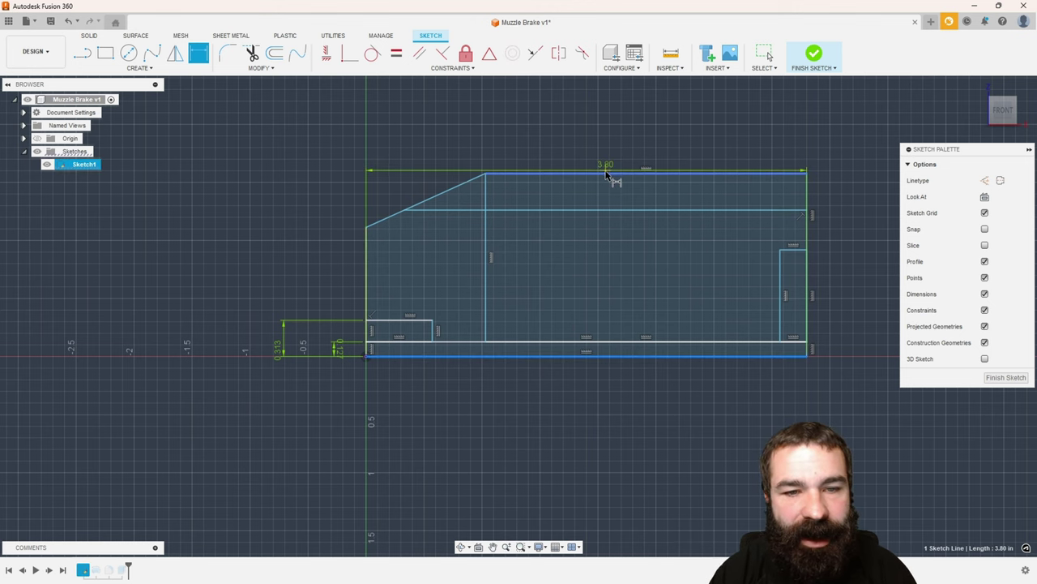
pyautogui.scroll(-3, 405, 237)
pyautogui.click(690, 256)
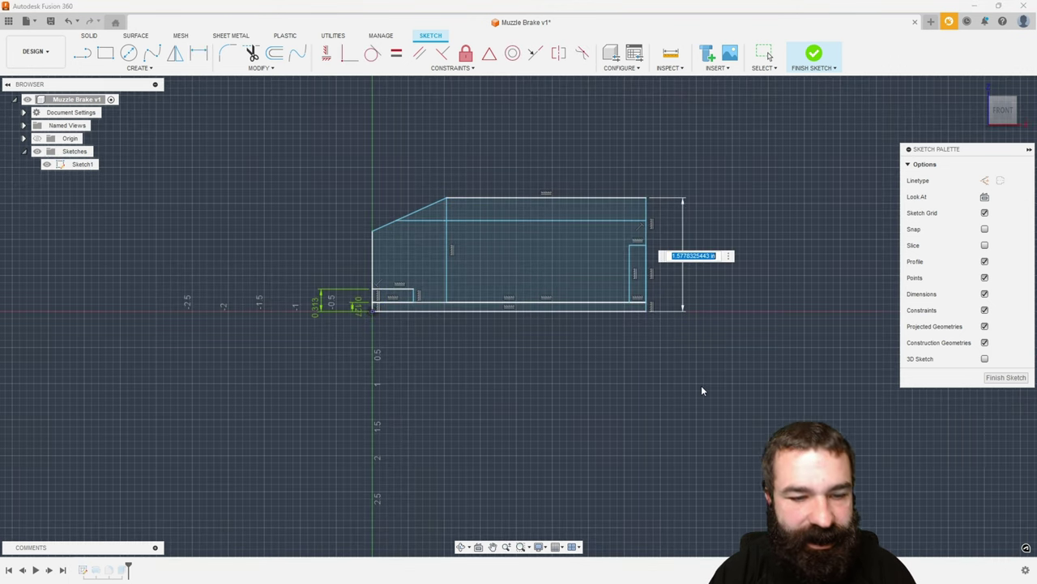
pyautogui.press('BackSpace')
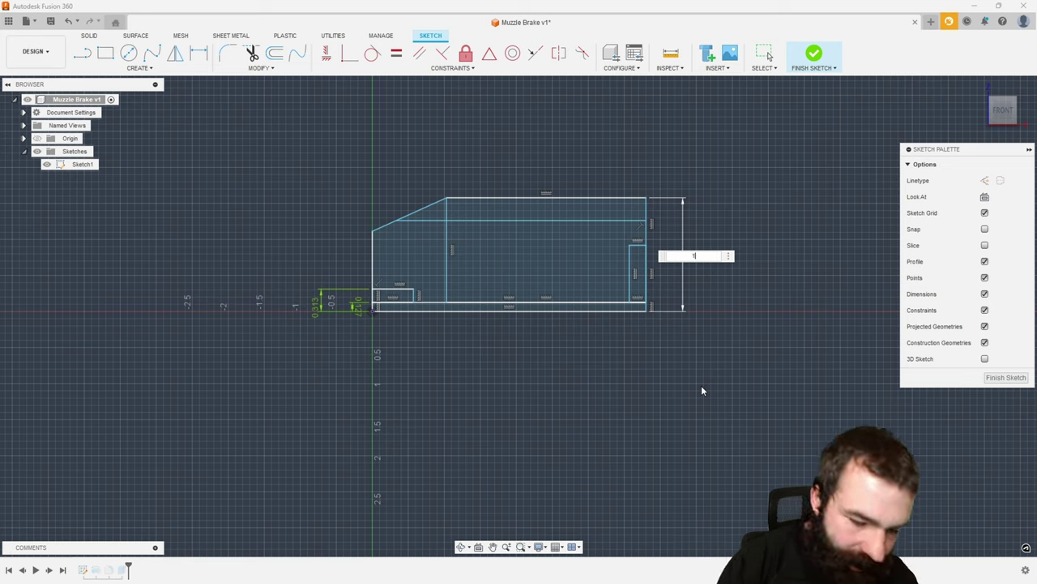
pyautogui.write('1.25/2')
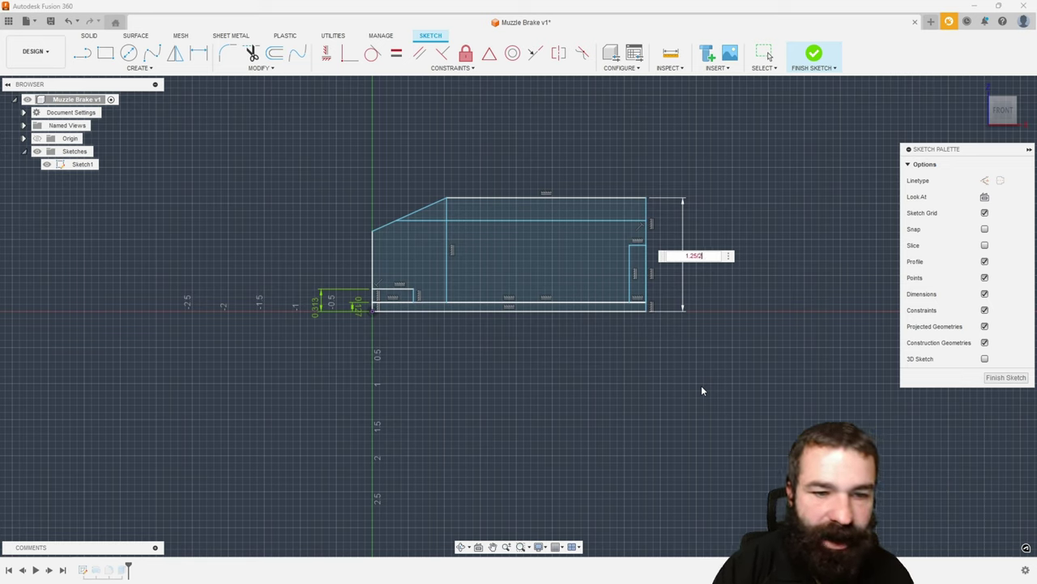
pyautogui.press('Return')
pyautogui.scroll(2, 455, 315)
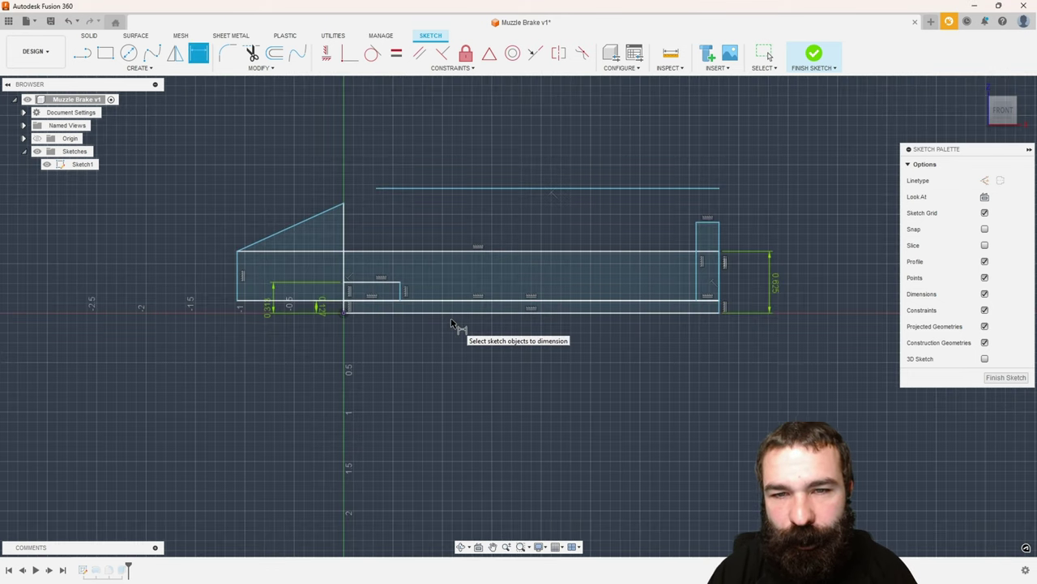
# Reposition the flipped taper to the right of the origin, lower the loose upper line, and move the right-end rectangle back inside the body.
pyautogui.press('Escape')
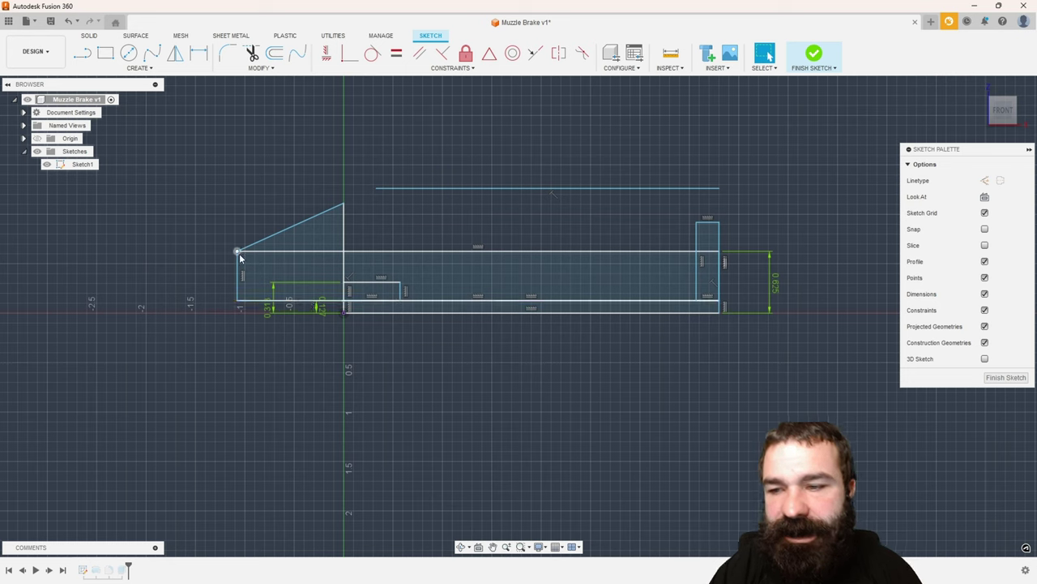
pyautogui.moveTo(237, 260)
pyautogui.mouseDown()
pyautogui.moveTo(424, 282)
pyautogui.moveTo(386, 281)
pyautogui.moveTo(385, 291)
pyautogui.mouseUp()
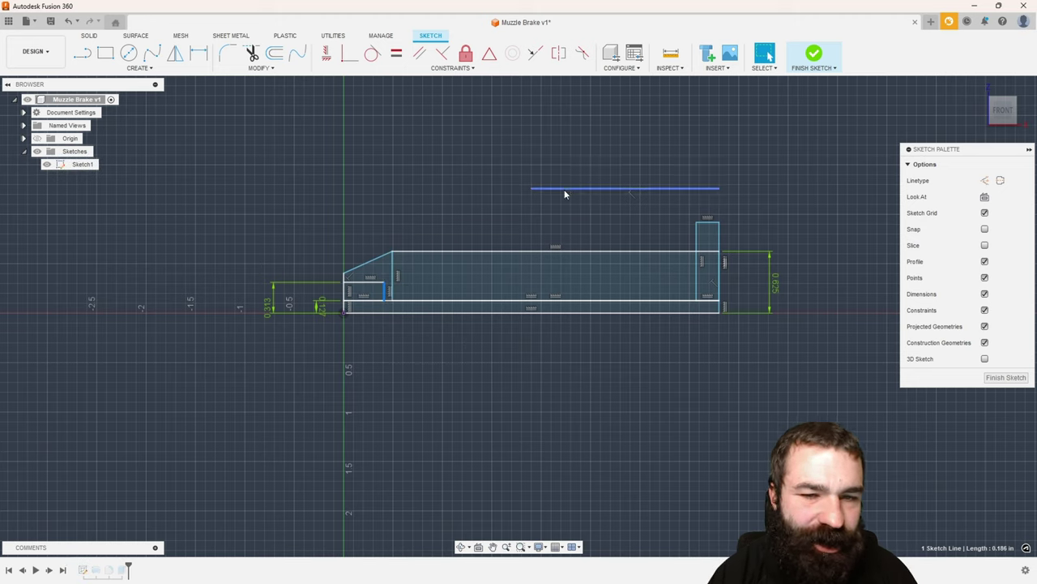
pyautogui.moveTo(564, 189)
pyautogui.mouseDown()
pyautogui.moveTo(505, 262)
pyautogui.moveTo(531, 203)
pyautogui.moveTo(529, 212)
pyautogui.mouseUp()
pyautogui.click(705, 228)
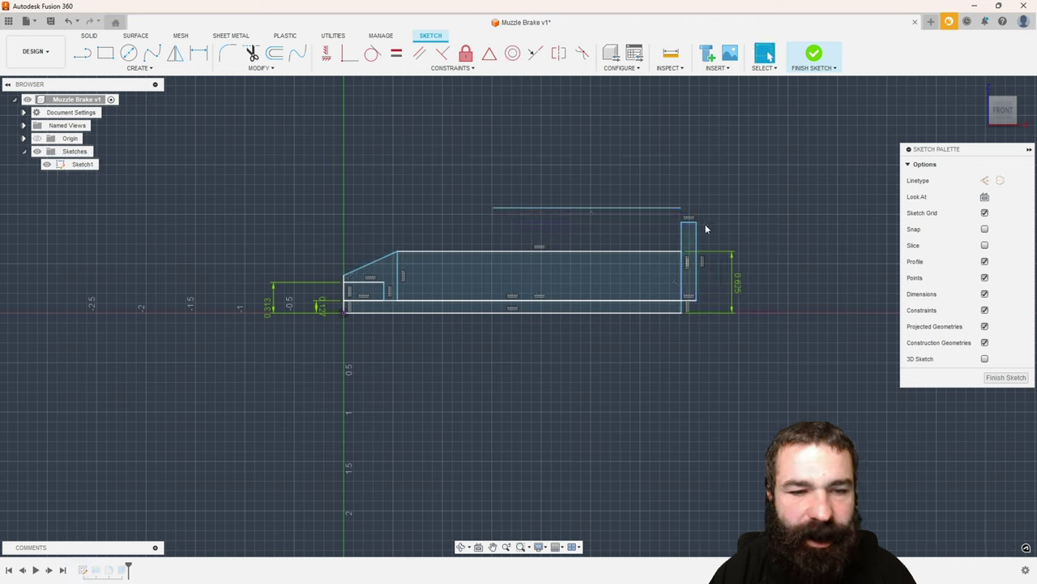
pyautogui.moveTo(696, 224); pyautogui.dragTo(664, 275)
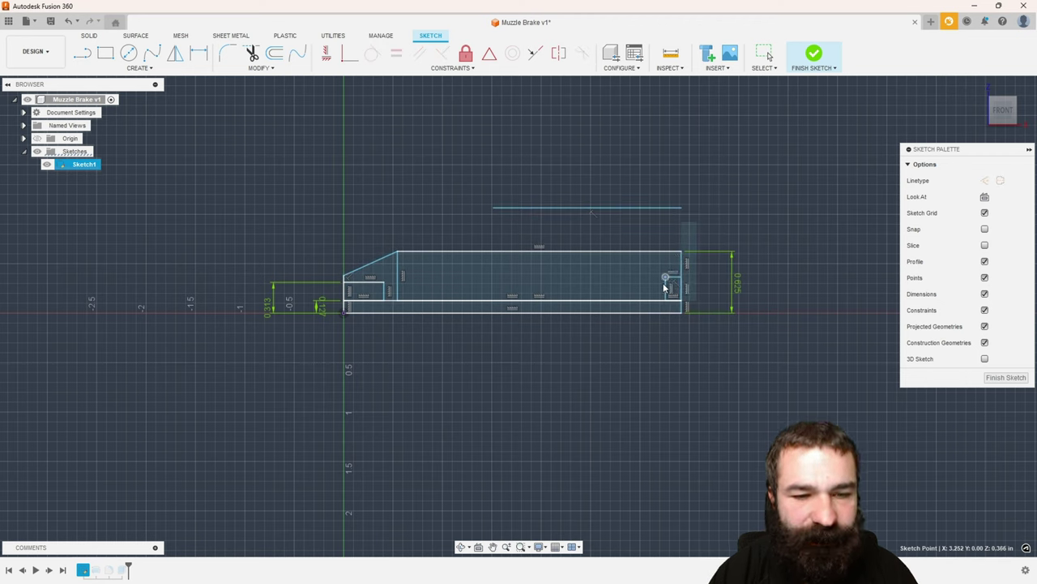
# Dimension the overall length of the profile along the axis line as 2.5 in.
pyautogui.press('d')
pyautogui.scroll(2, 652, 335)
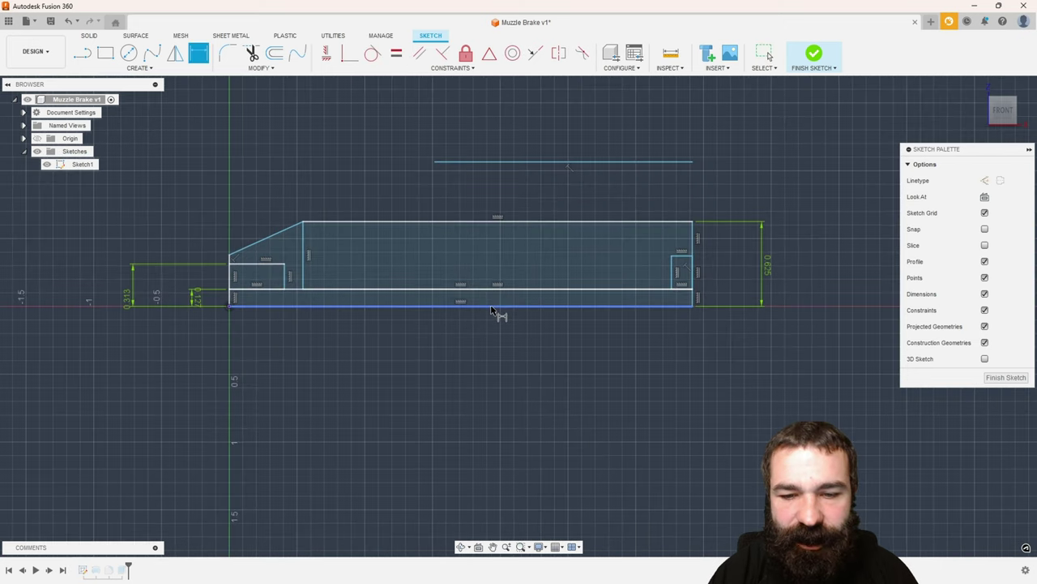
pyautogui.click(492, 307)
pyautogui.click(485, 361)
pyautogui.write('2.5')
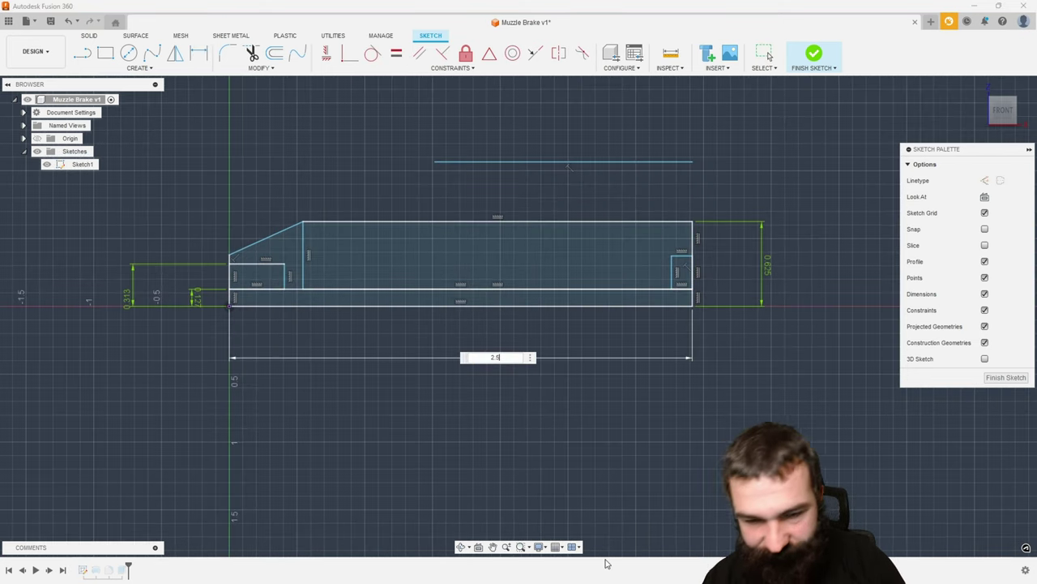
pyautogui.press('Return')
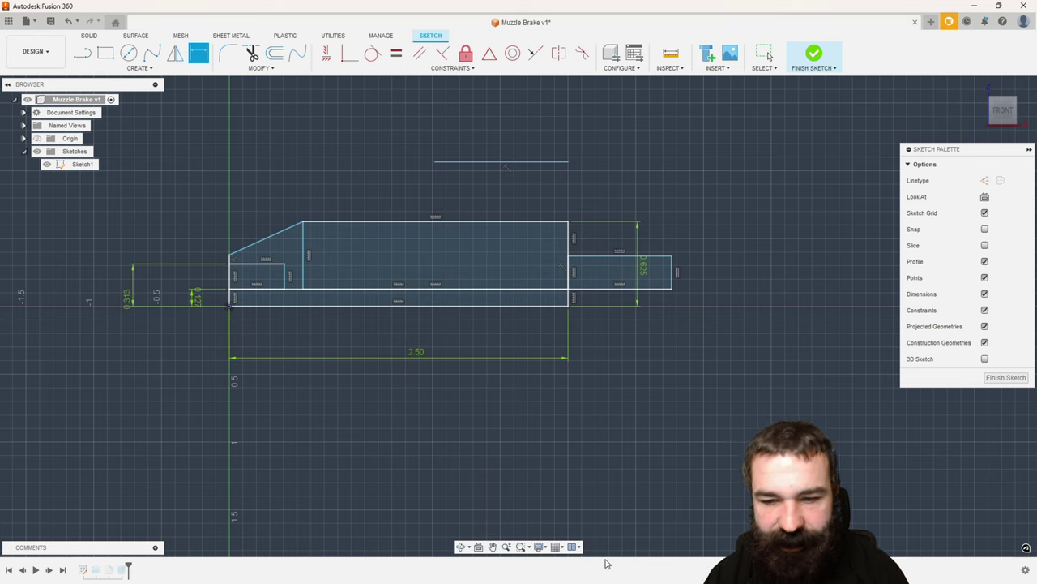
pyautogui.press('Escape')
# Move the right-end rectangle's inner edge back inside the body and dimension the rectangle's width as .125 in.
pyautogui.moveTo(670, 273); pyautogui.dragTo(559, 282)
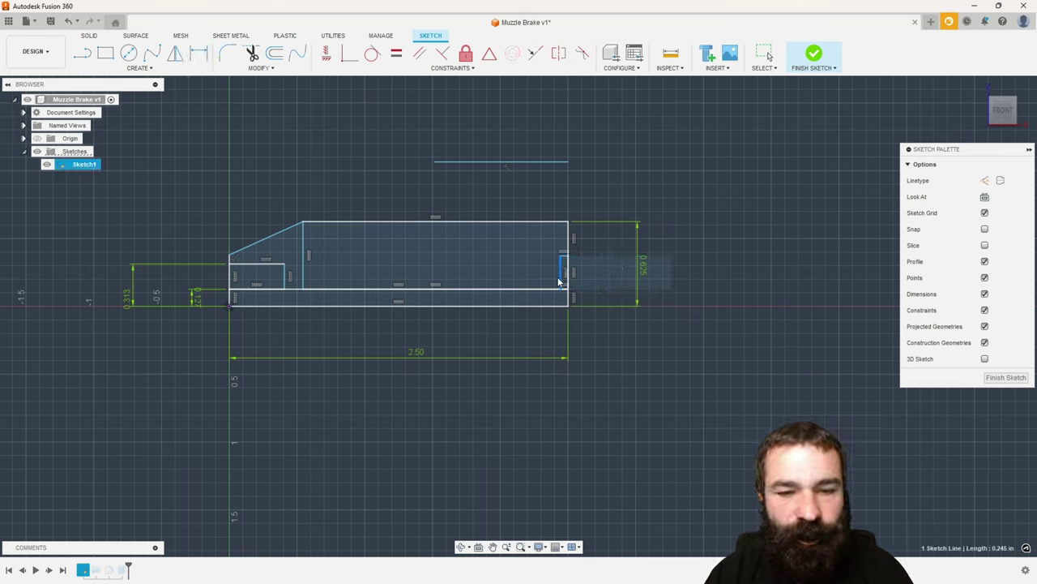
pyautogui.click(594, 380)
pyautogui.press('d')
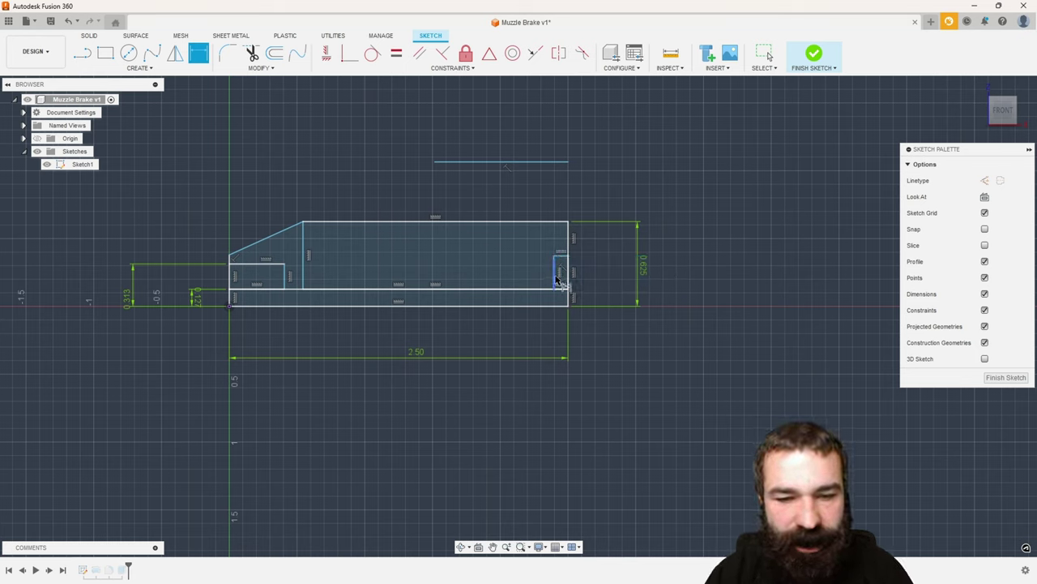
pyautogui.click(557, 279)
pyautogui.click(566, 285)
pyautogui.click(567, 328)
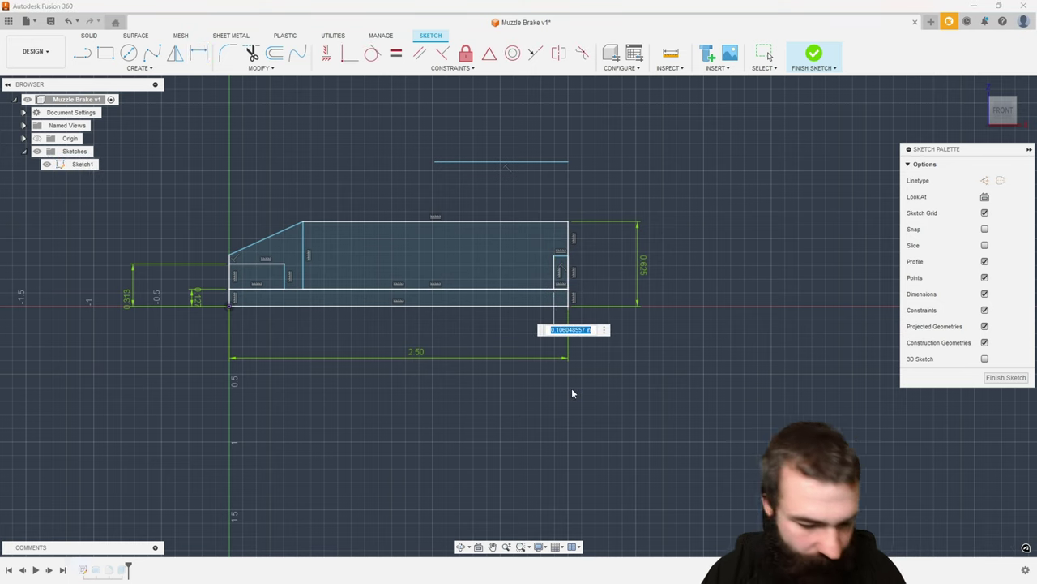
pyautogui.write('.125')
pyautogui.press('Return')
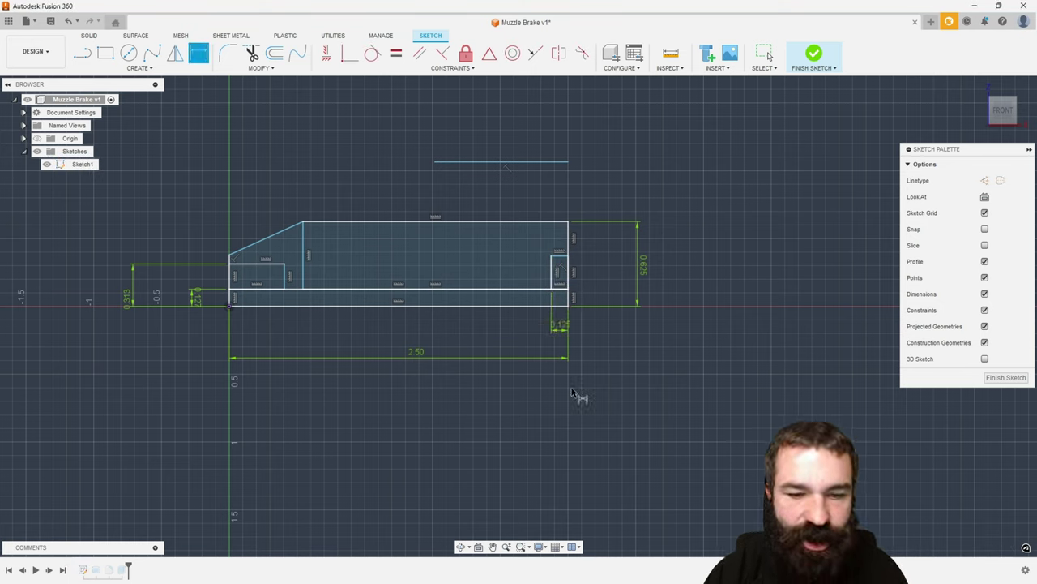
# Dimension the height of the right-end rectangle's upper edge above the axis line as .625/2 in.
pyautogui.click(554, 257)
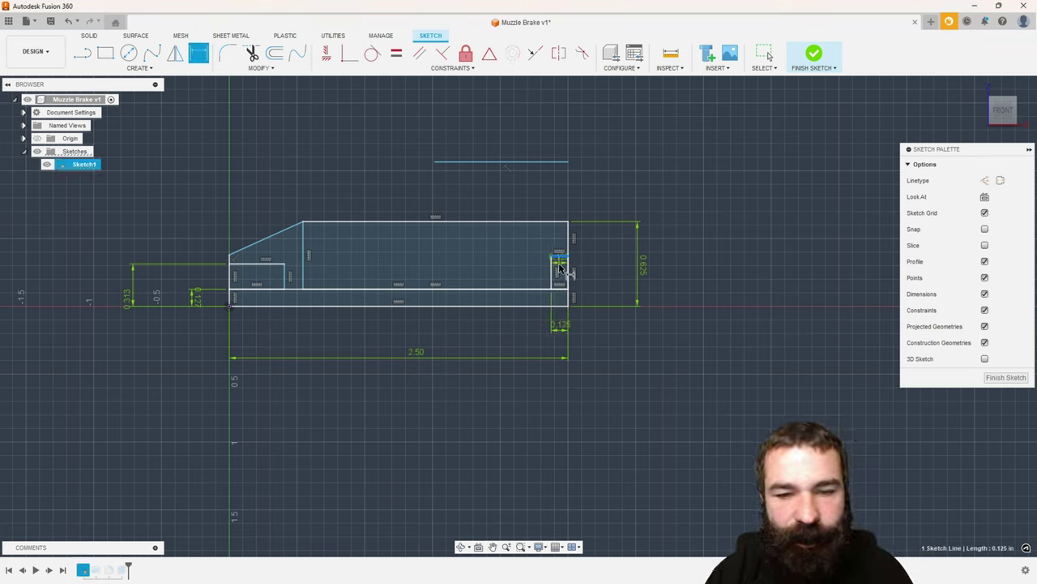
pyautogui.click(566, 305)
pyautogui.click(601, 294)
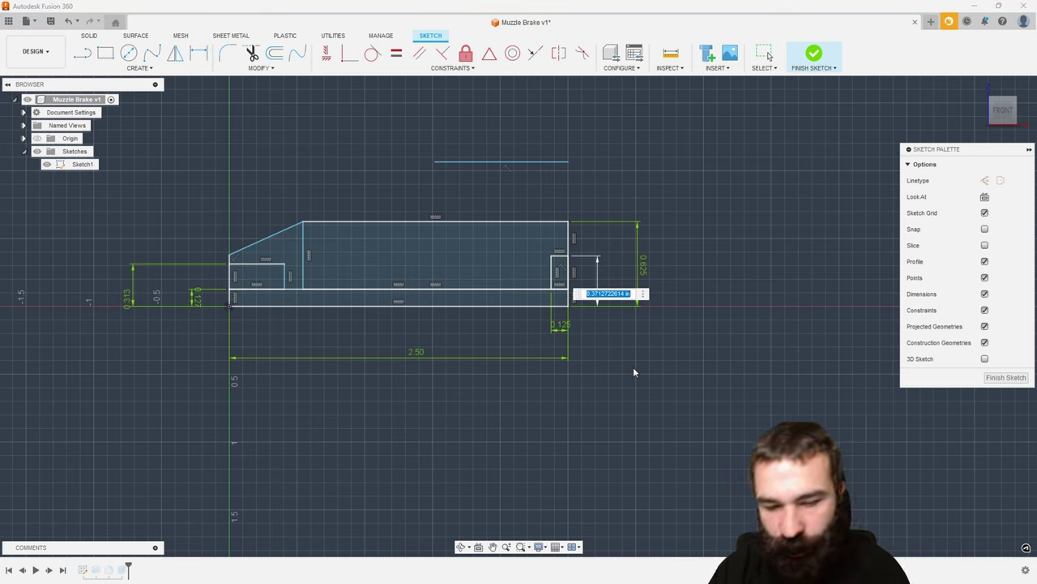
pyautogui.write('.625')
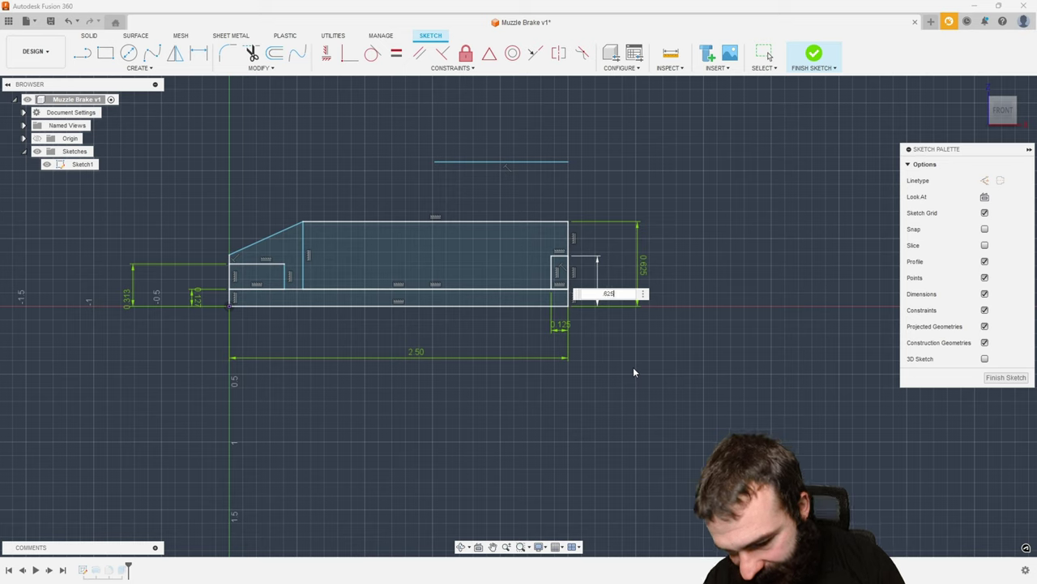
pyautogui.write('/2')
pyautogui.press('Return')
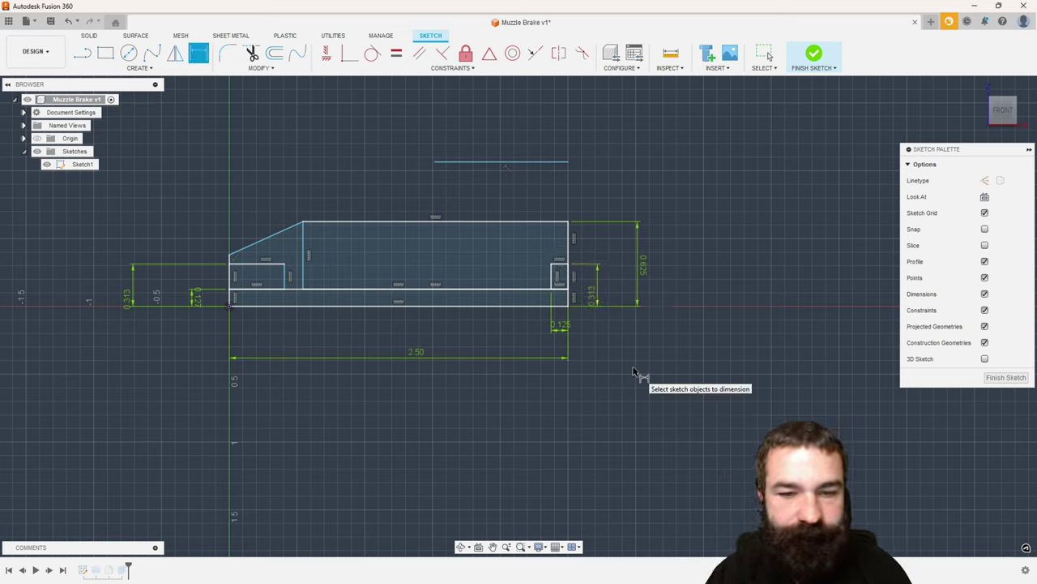
# Dimension the width of the left-end rectangle as .5 in.
pyautogui.click(232, 280)
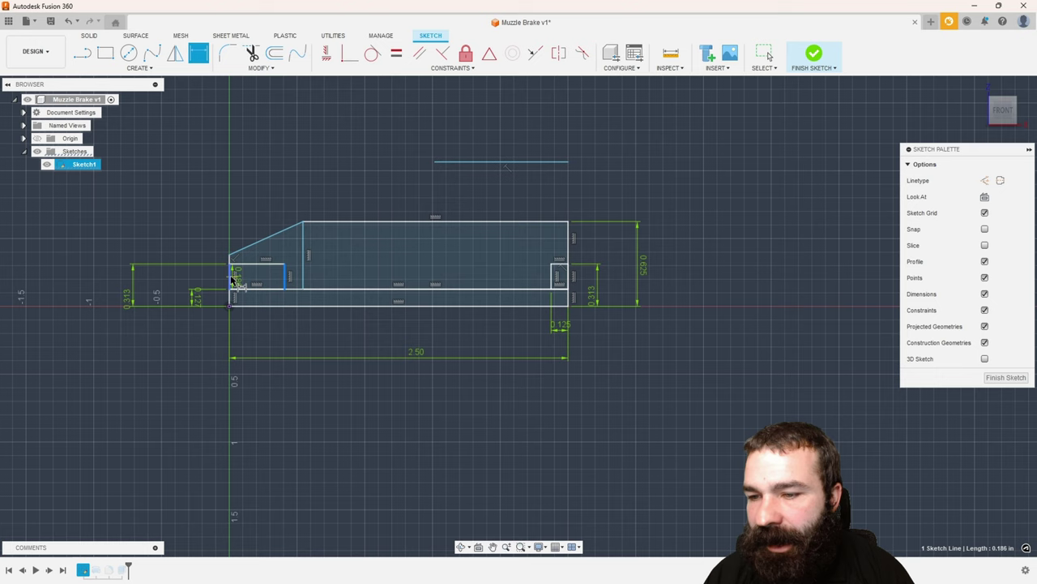
pyautogui.click(284, 243)
pyautogui.click(267, 207)
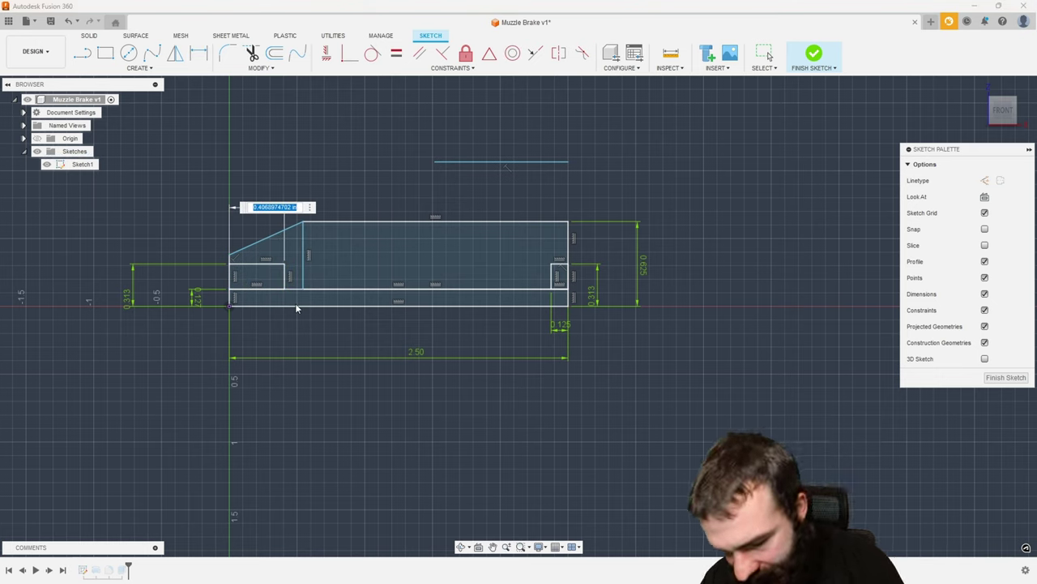
pyautogui.write('.5')
pyautogui.press('Return')
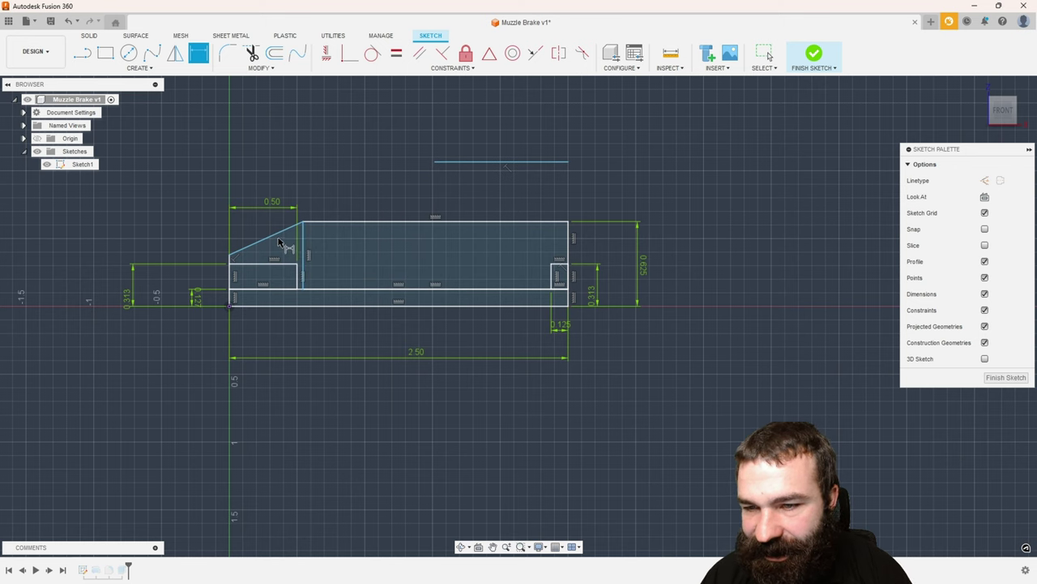
# Dimension the distance from the profile's left edge to the vertical line at the taper's upper end as .635 in.
pyautogui.click(304, 243)
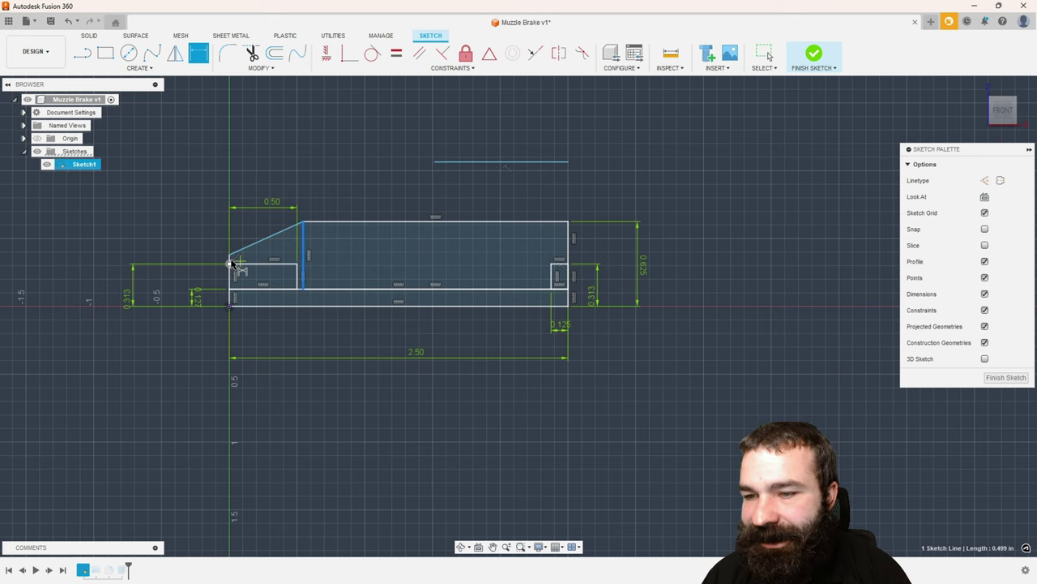
pyautogui.scroll(5, 229, 261)
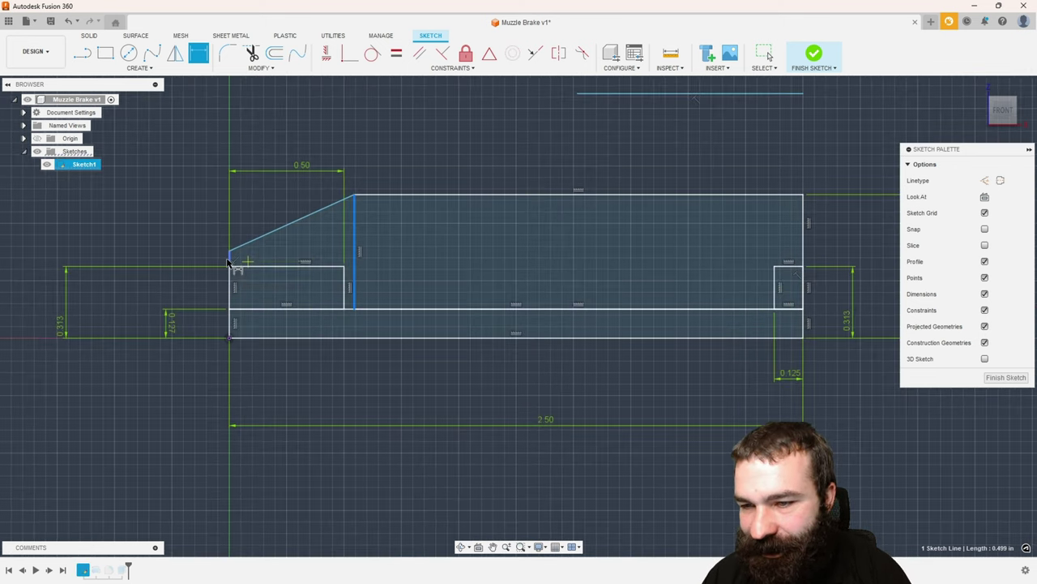
pyautogui.click(229, 260)
pyautogui.scroll(-4, 271, 318)
pyautogui.click(300, 180)
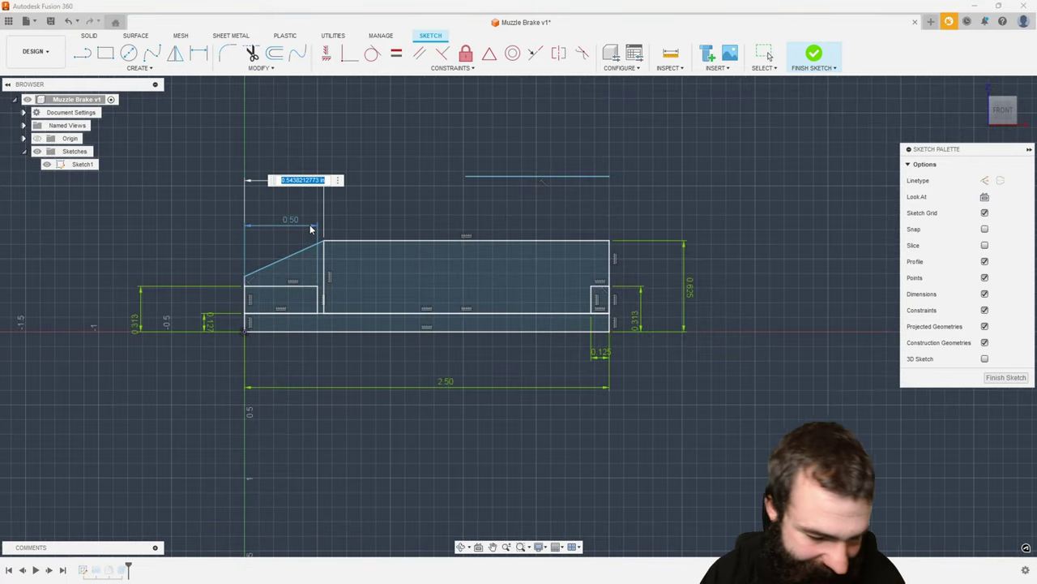
pyautogui.write('.635')
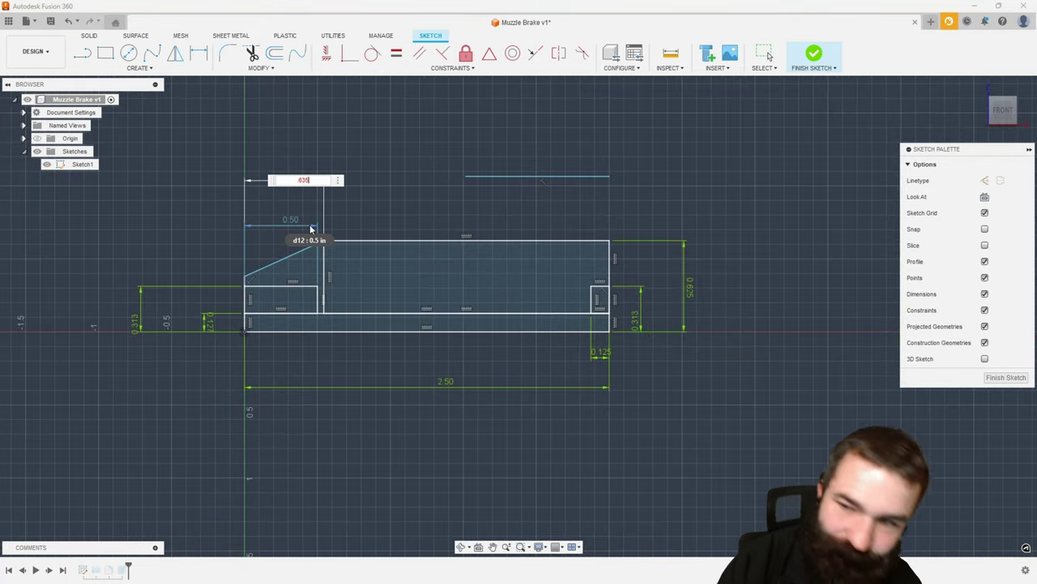
pyautogui.press('Return')
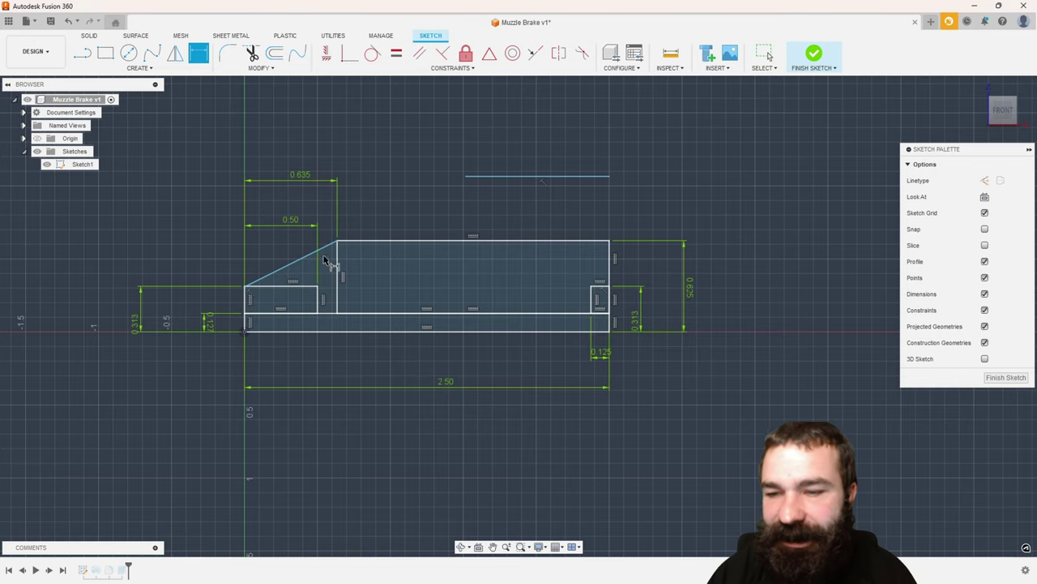
# Raise the left end of the sloped taper line above the left-end rectangle's corner to make the slope shallower.
pyautogui.scroll(4, 248, 287)
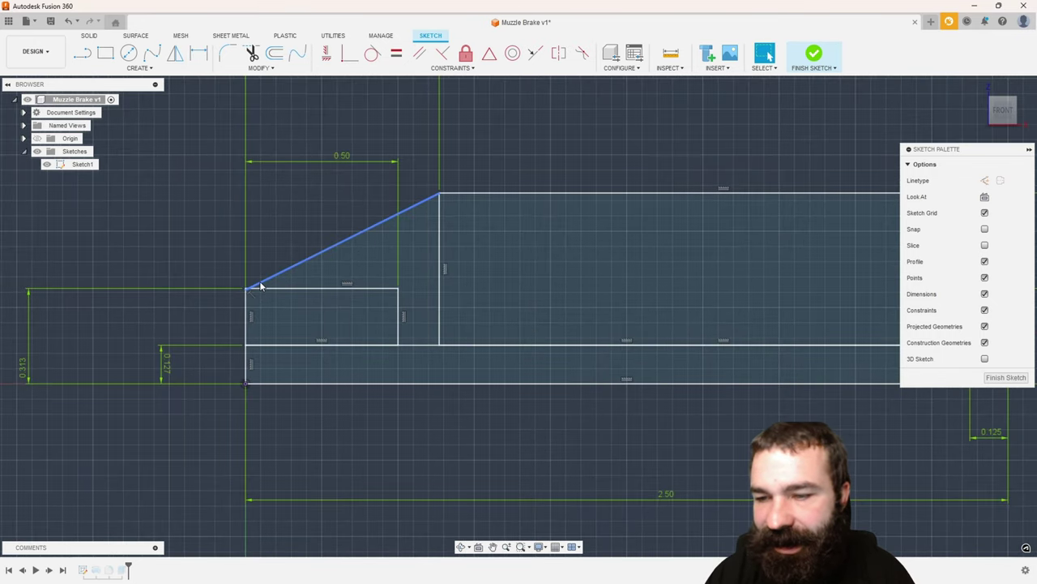
pyautogui.click(264, 269)
pyautogui.moveTo(267, 243); pyautogui.dragTo(273, 254)
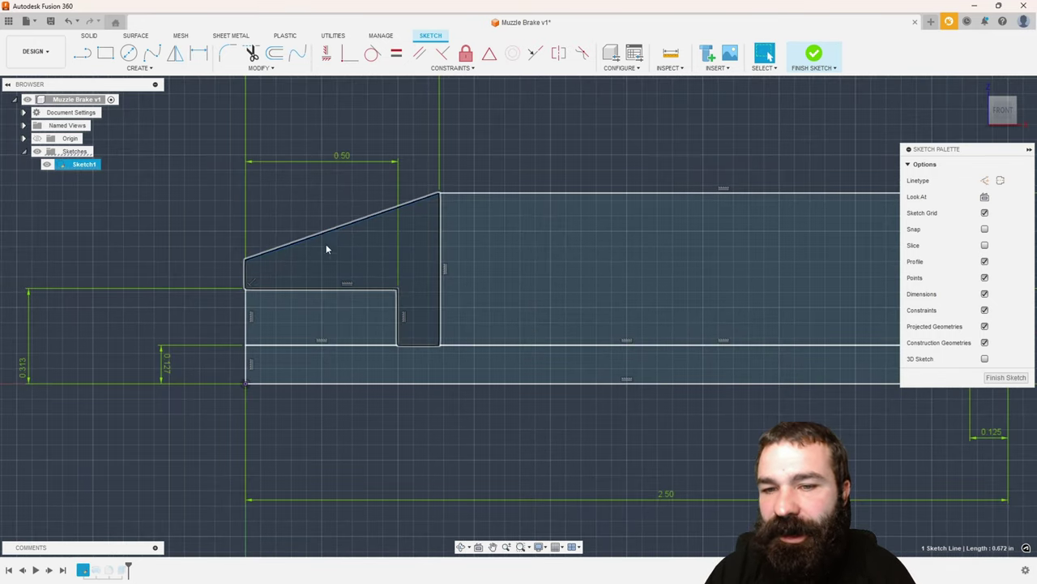
# Dimension the height of the sloped taper line's left end above the left-end rectangle's upper corner as .125 in.
pyautogui.click(437, 200)
pyautogui.moveTo(344, 227)
pyautogui.mouseDown()
pyautogui.moveTo(343, 244)
pyautogui.moveTo(335, 208)
pyautogui.moveTo(297, 242)
pyautogui.mouseUp()
pyautogui.scroll(-3, 285, 257)
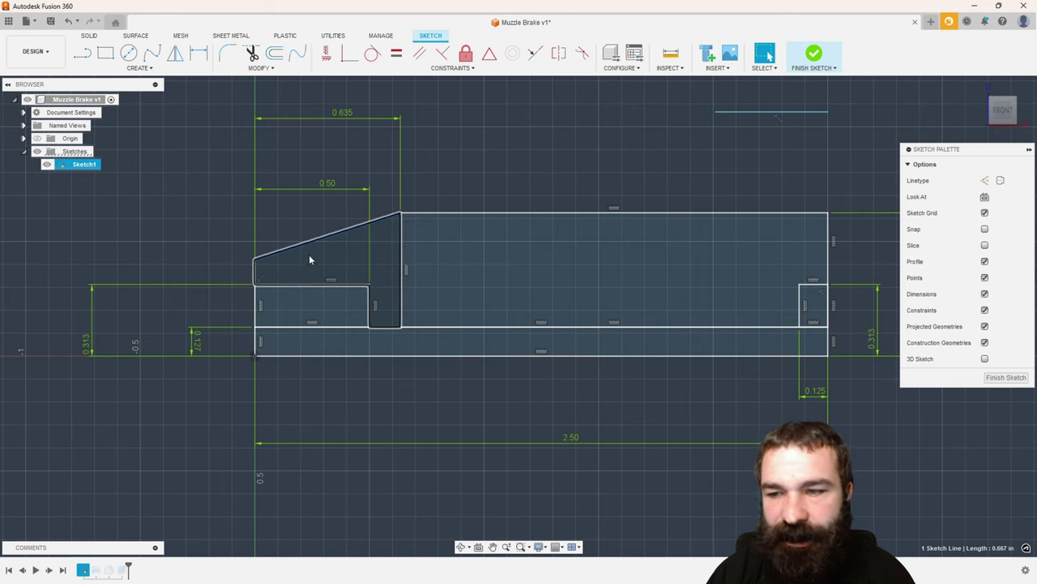
pyautogui.click(198, 235)
pyautogui.press('d')
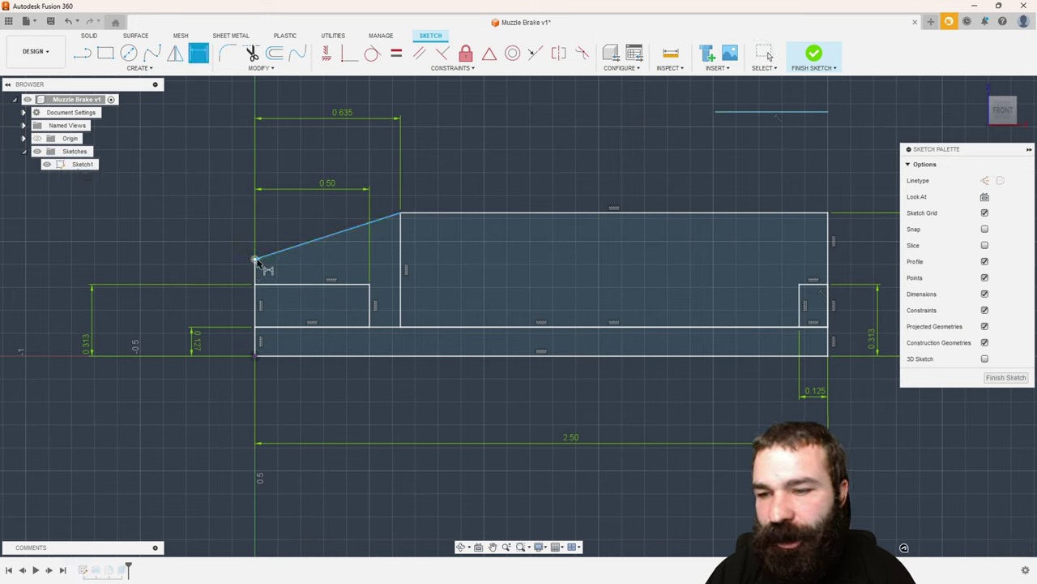
pyautogui.click(257, 261)
pyautogui.click(257, 283)
pyautogui.click(204, 270)
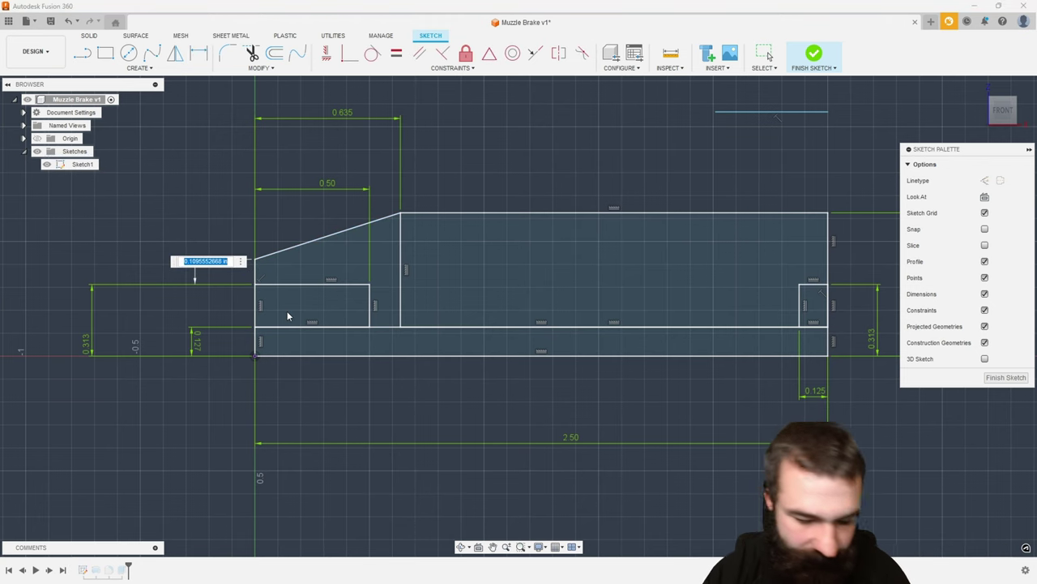
pyautogui.write('.125')
pyautogui.press('Return')
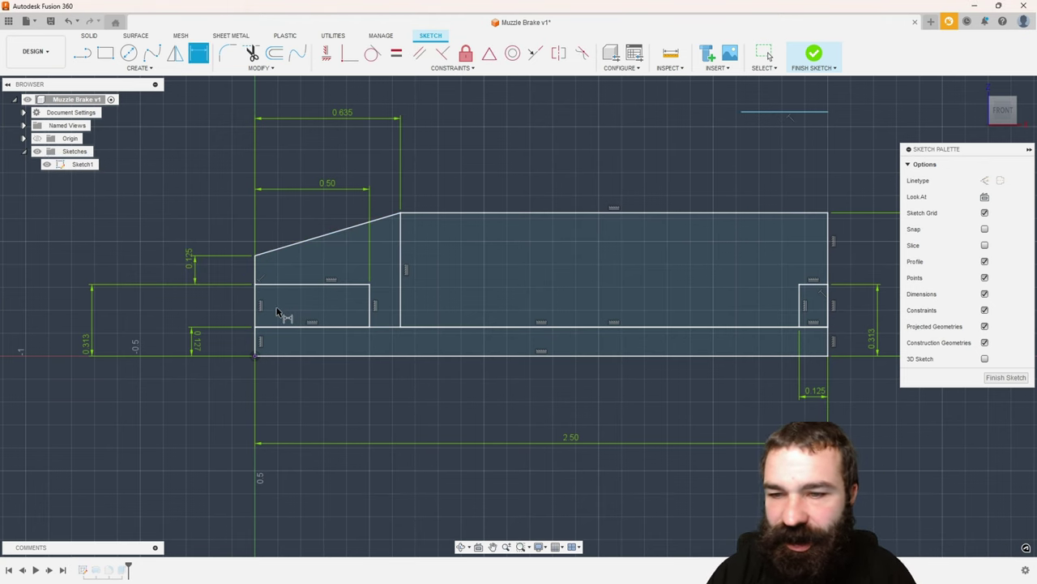
# Attach the loose horizontal line's right end to the profile's right edge and its left end to the sloped taper line.
pyautogui.scroll(-2, 276, 312)
pyautogui.press('Escape')
pyautogui.click(654, 161)
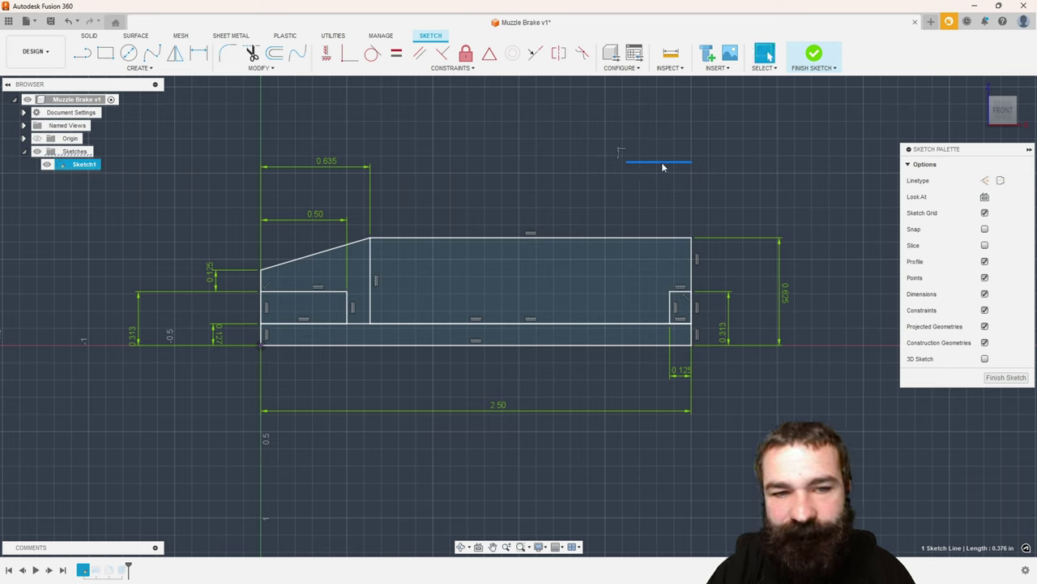
pyautogui.moveTo(691, 167); pyautogui.dragTo(676, 365)
pyautogui.moveTo(692, 184); pyautogui.dragTo(682, 385)
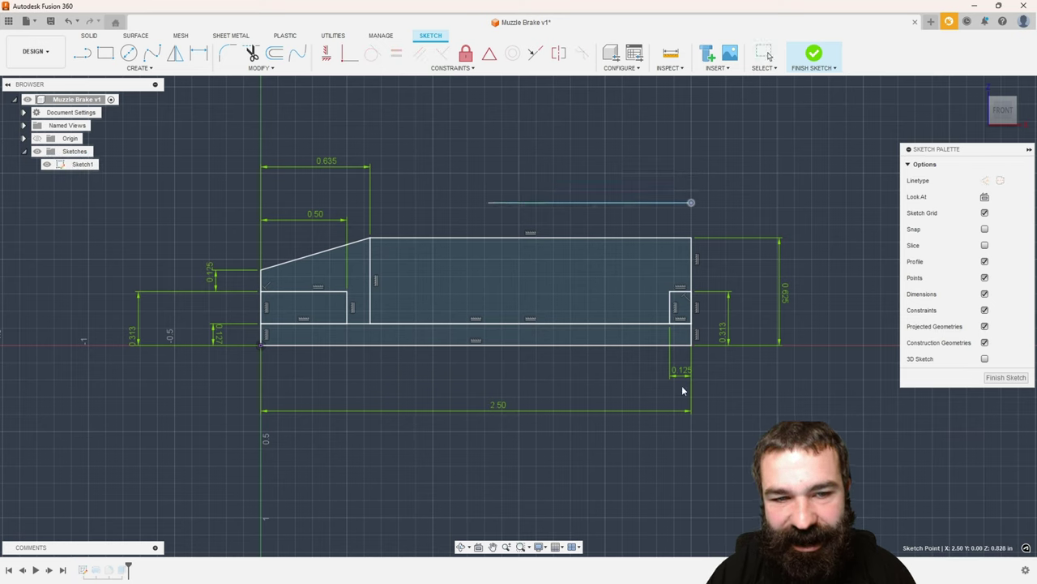
pyautogui.moveTo(488, 202); pyautogui.dragTo(324, 271)
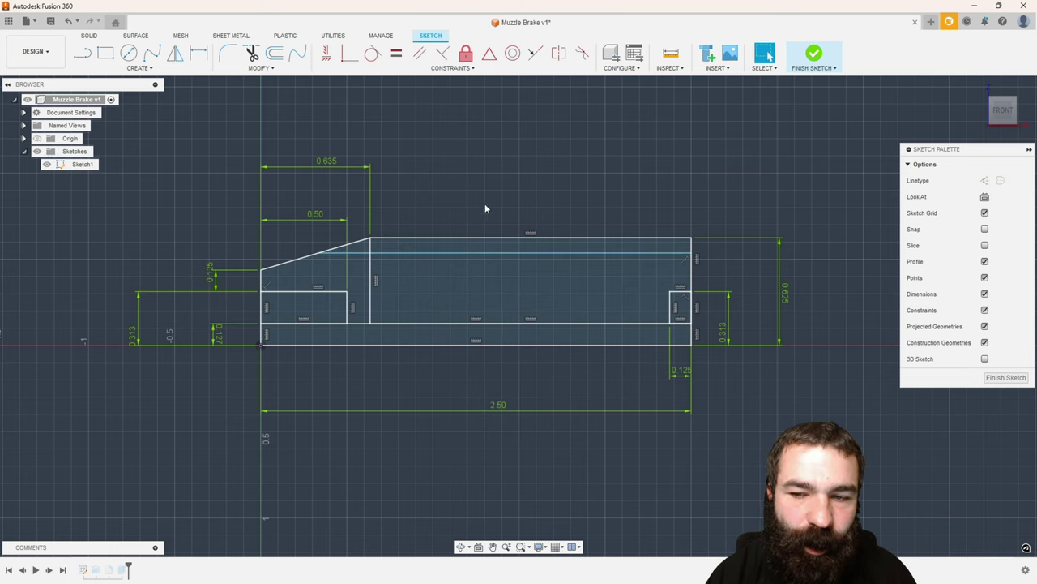
pyautogui.click(447, 253)
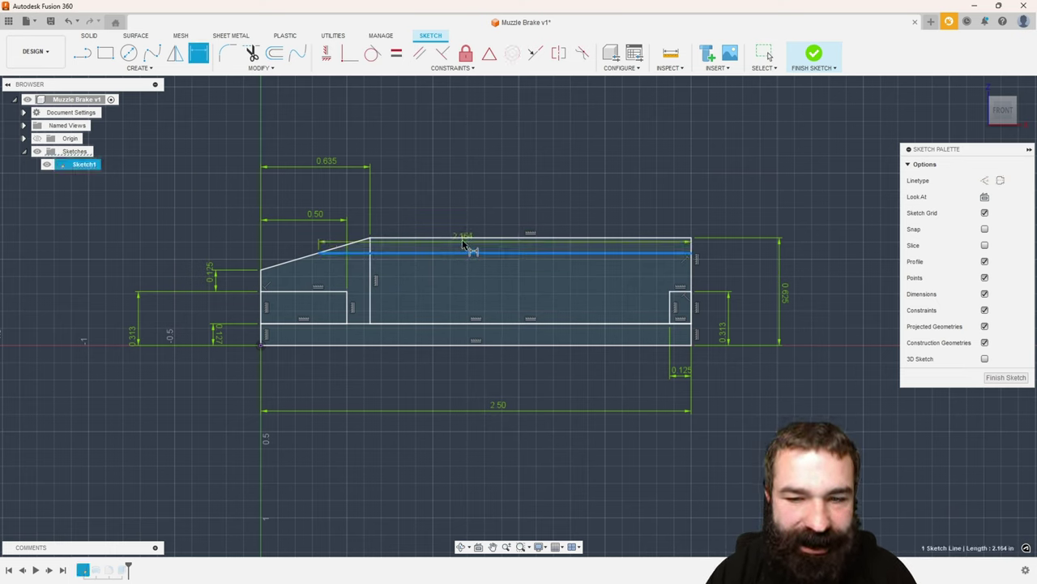
pyautogui.keyDown('shift'); pyautogui.click(470, 239); pyautogui.keyUp('shift')
pyautogui.click(727, 253)
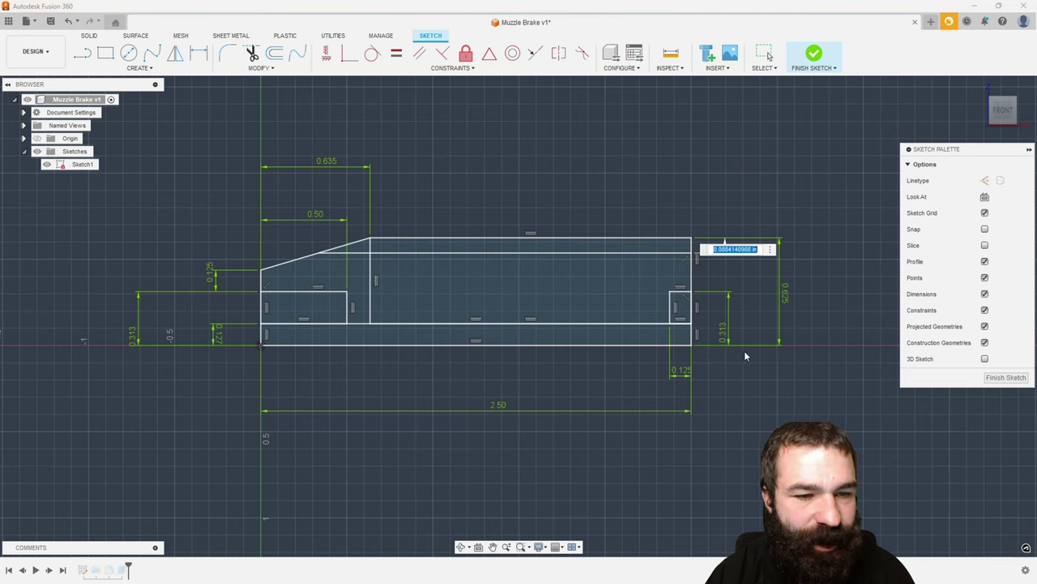
pyautogui.press('Return')
pyautogui.press('Escape')
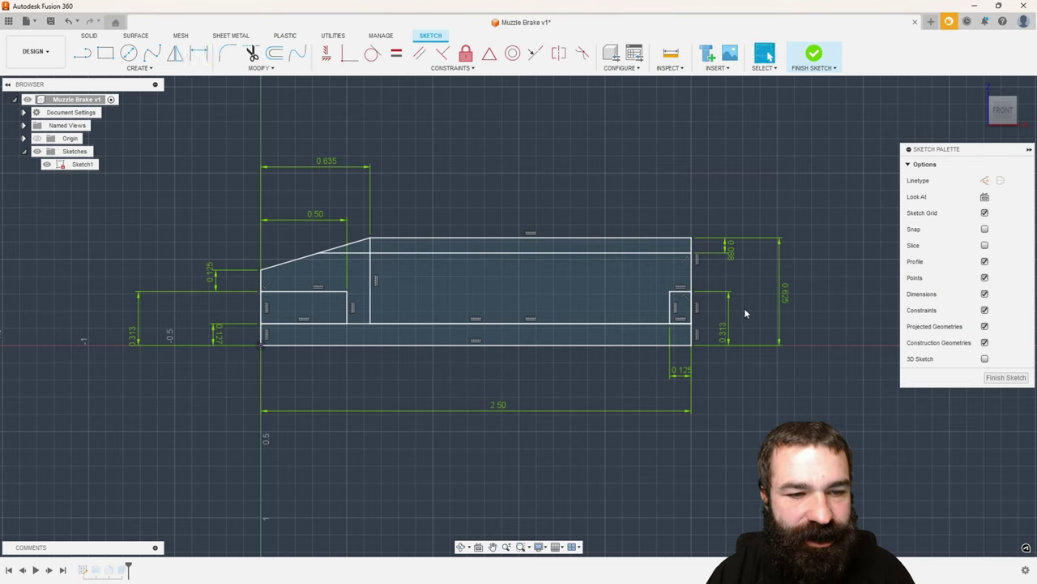
pyautogui.click(726, 247)
pyautogui.press('Delete')
# Dimension the height of the horizontal flat line above the axis line as 1.0/2 in and finish the sketch.
pyautogui.press('d')
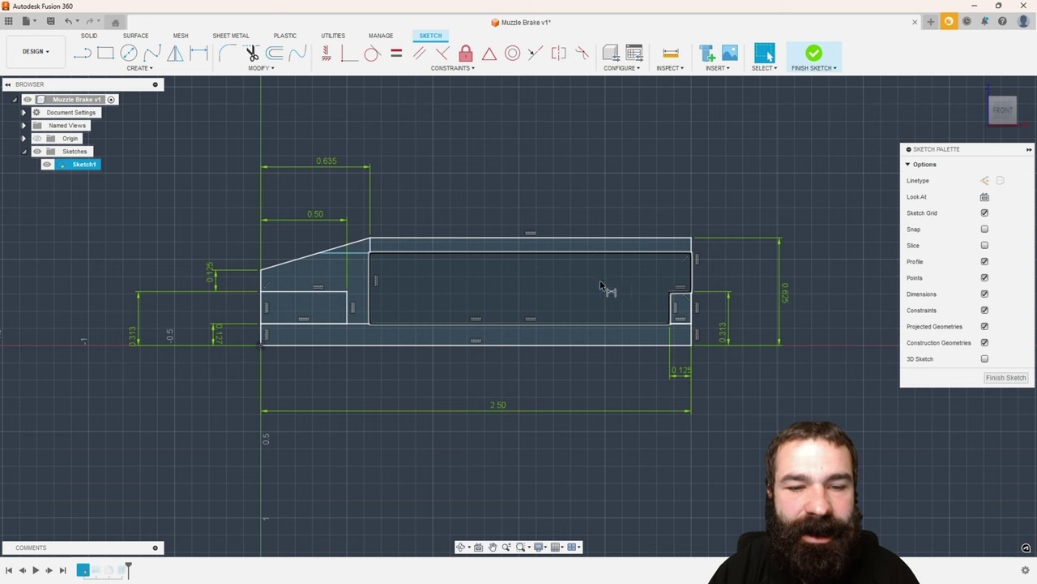
pyautogui.click(599, 253)
pyautogui.click(602, 346)
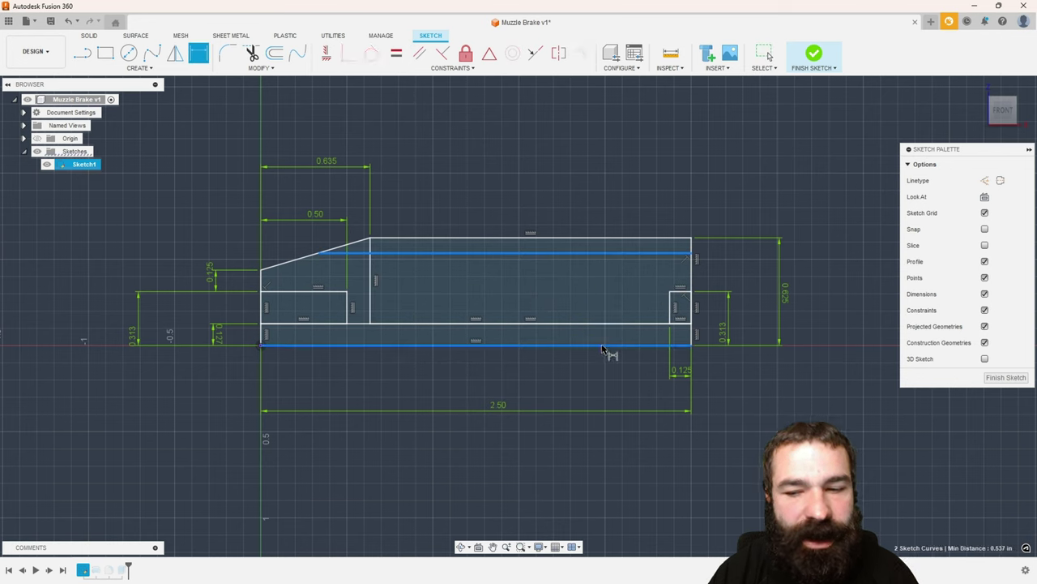
pyautogui.click(753, 309)
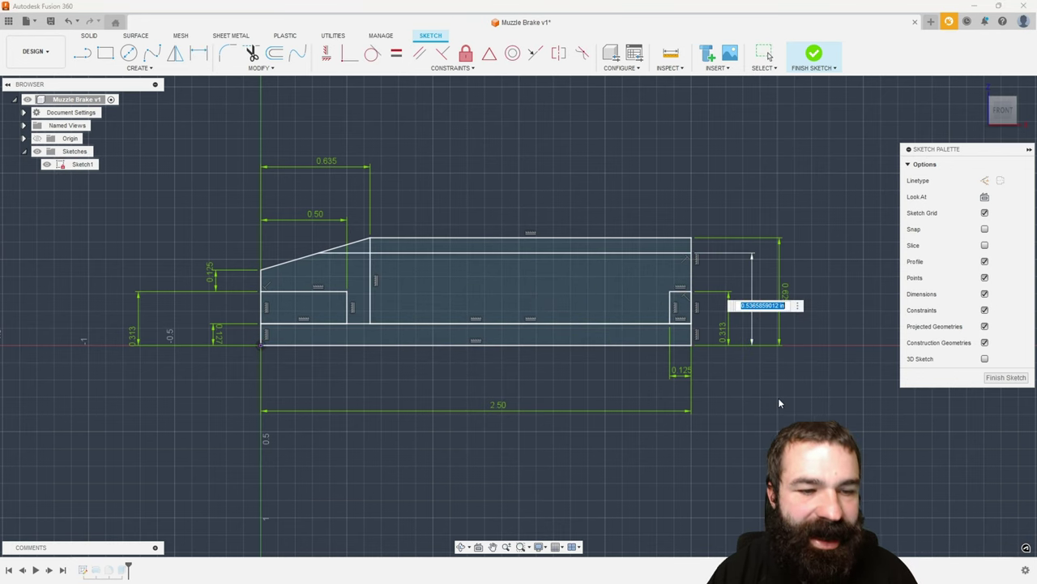
pyautogui.press('BackSpace')
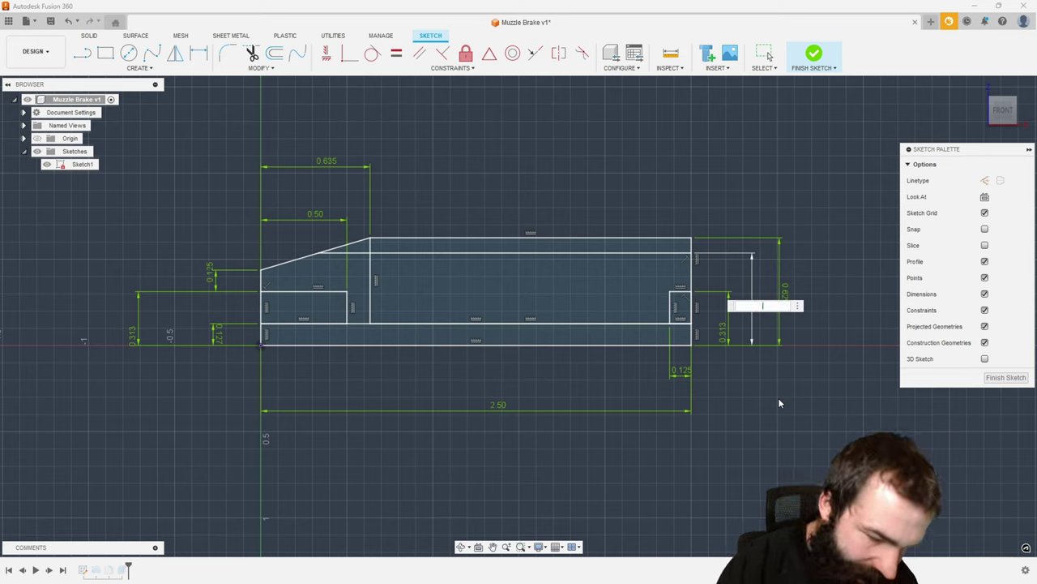
pyautogui.write('1.02')
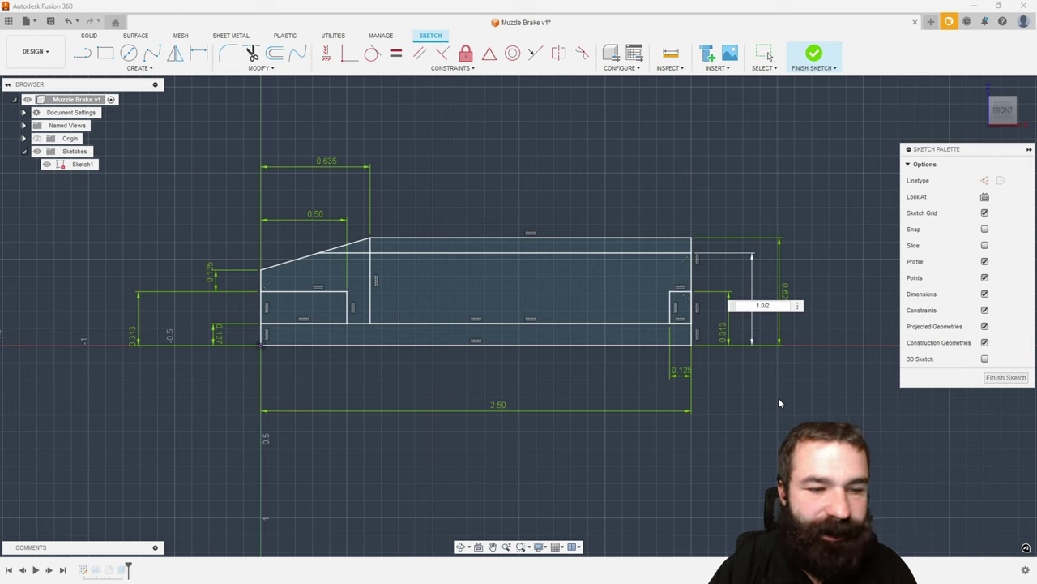
pyautogui.press('Return')
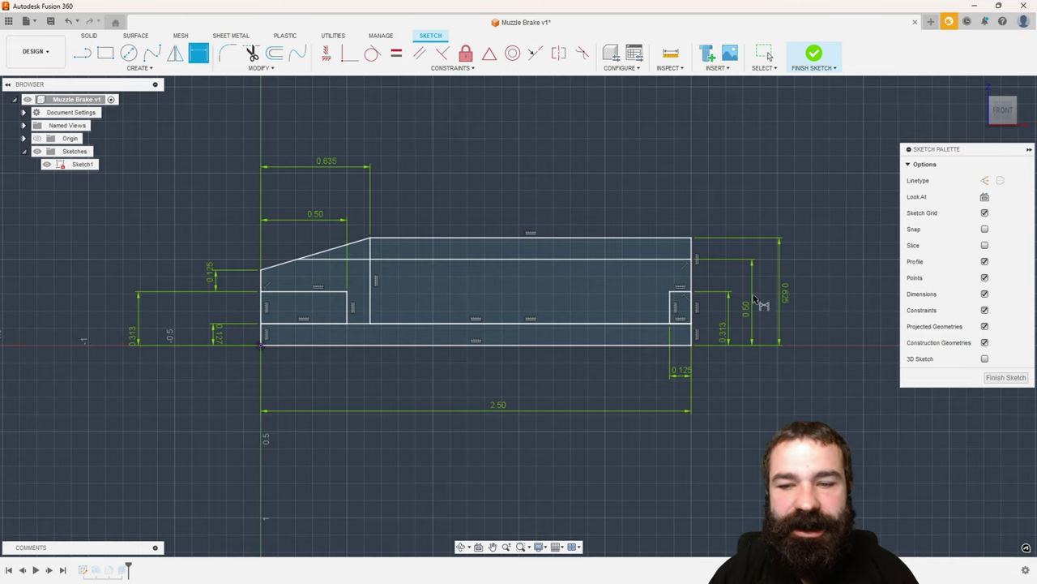
pyautogui.click(1005, 379)
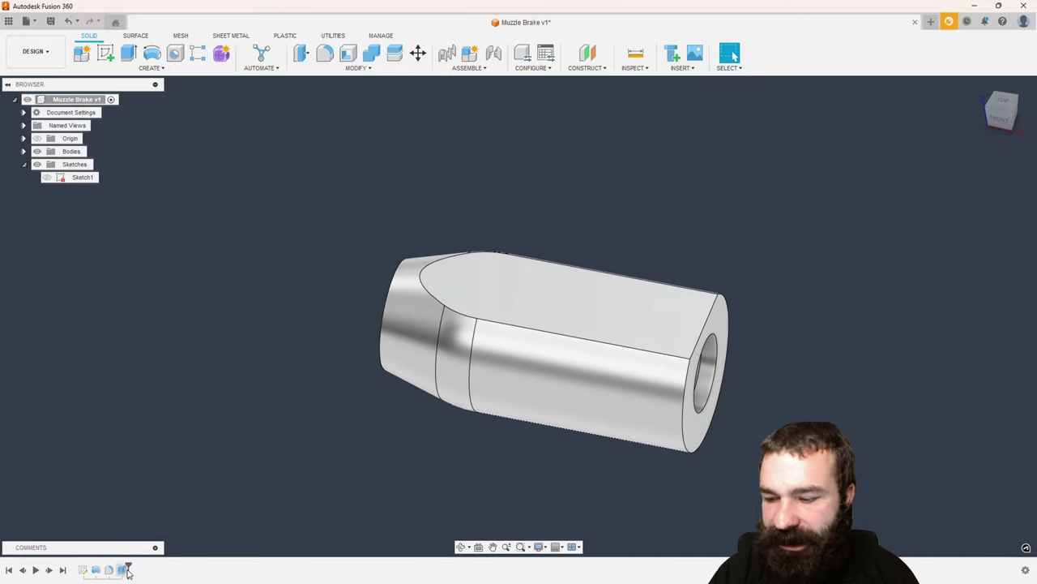
# Mirror the extruded flat cut across the horizontal origin plane to put a matching flat on the underside of the body.
pyautogui.keyDown('shift'); pyautogui.moveTo(292, 416); pyautogui.dragTo(287, 376, button='middle'); pyautogui.keyUp('shift')
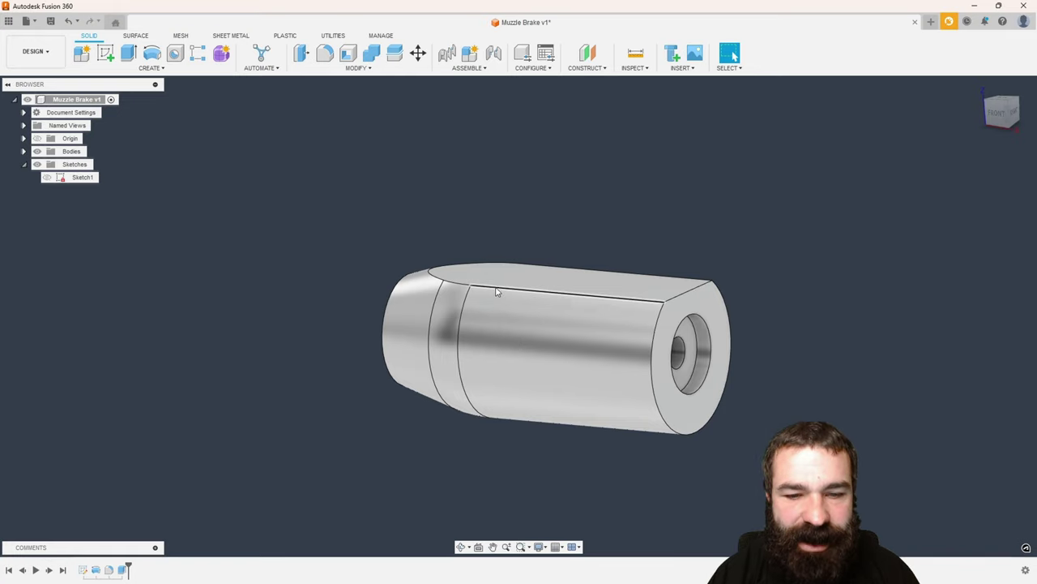
pyautogui.keyDown('shift'); pyautogui.moveTo(535, 459); pyautogui.dragTo(548, 448, button='middle'); pyautogui.keyUp('shift')
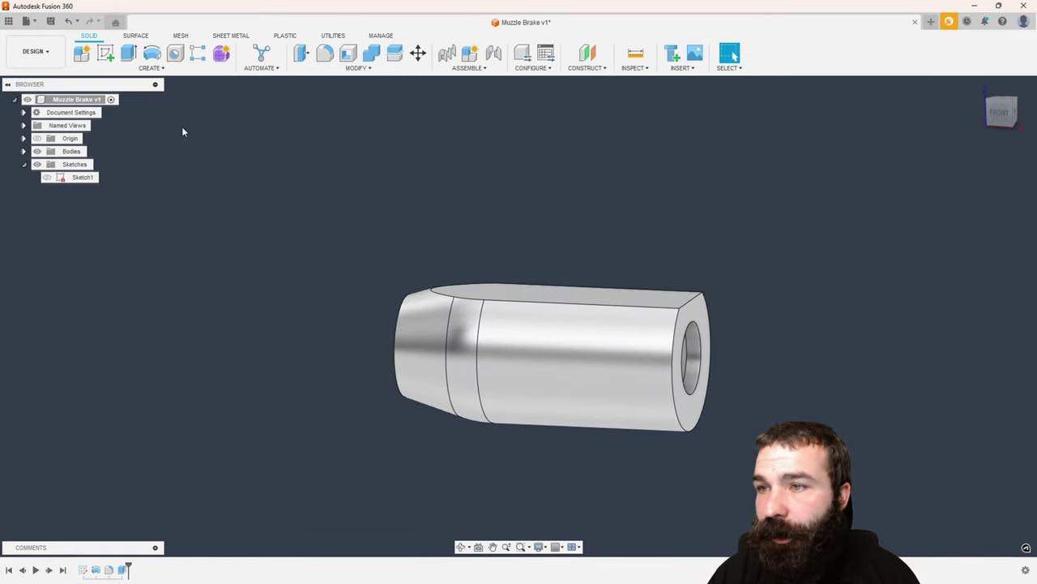
pyautogui.click(151, 68)
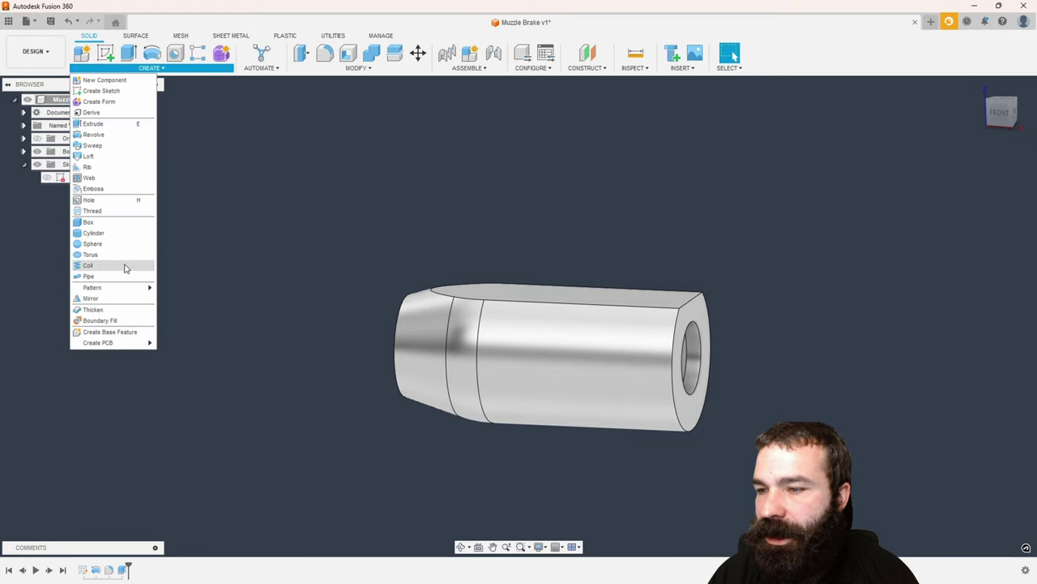
pyautogui.click(121, 298)
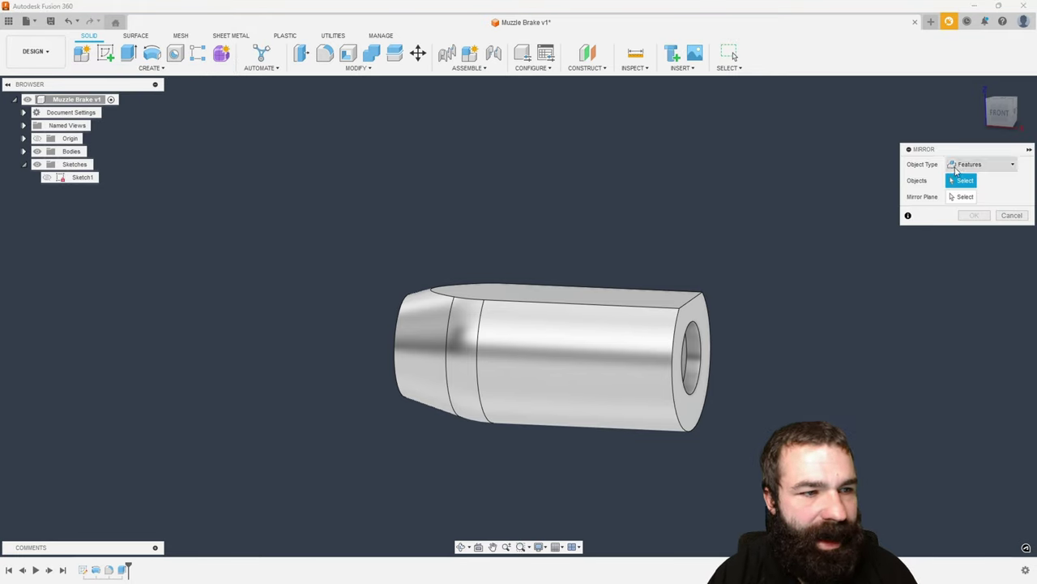
pyautogui.click(122, 570)
pyautogui.click(970, 196)
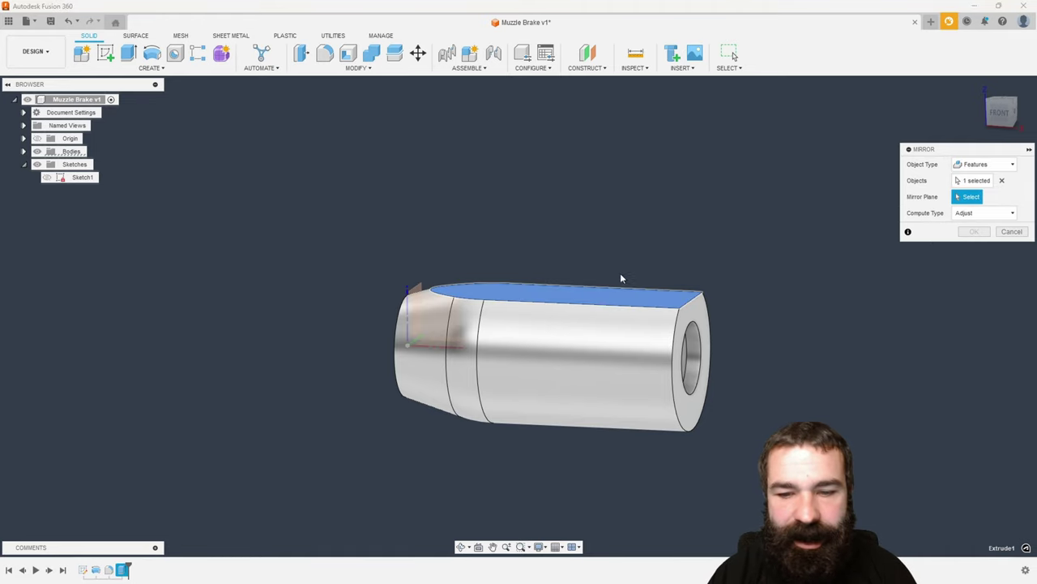
pyautogui.keyDown('shift'); pyautogui.moveTo(621, 278); pyautogui.dragTo(484, 382, button='middle'); pyautogui.keyUp('shift')
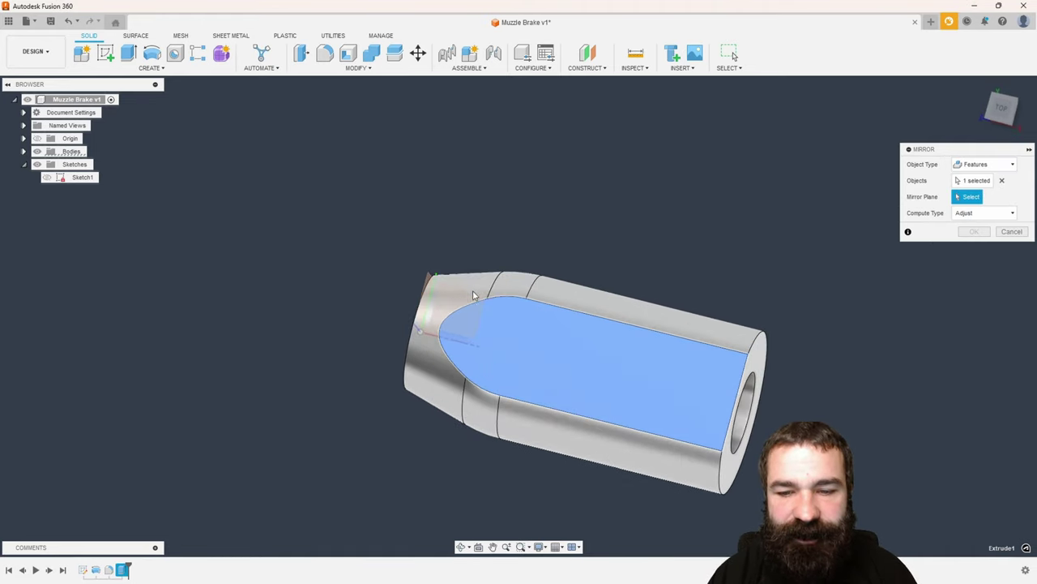
pyautogui.scroll(2, 470, 312)
pyautogui.scroll(-4, 283, 282)
pyautogui.scroll(3, 372, 266)
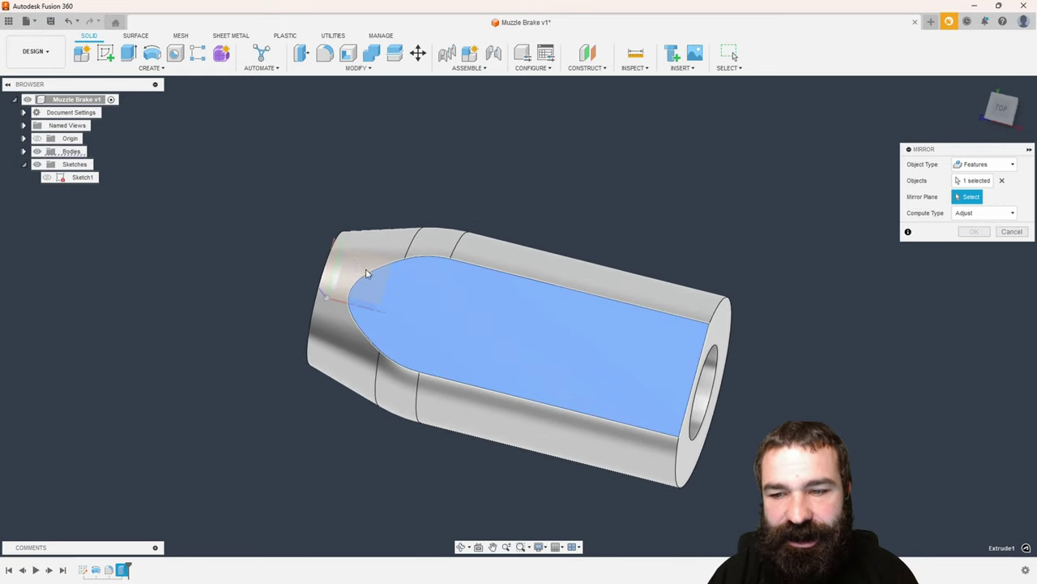
pyautogui.scroll(-2, 372, 299)
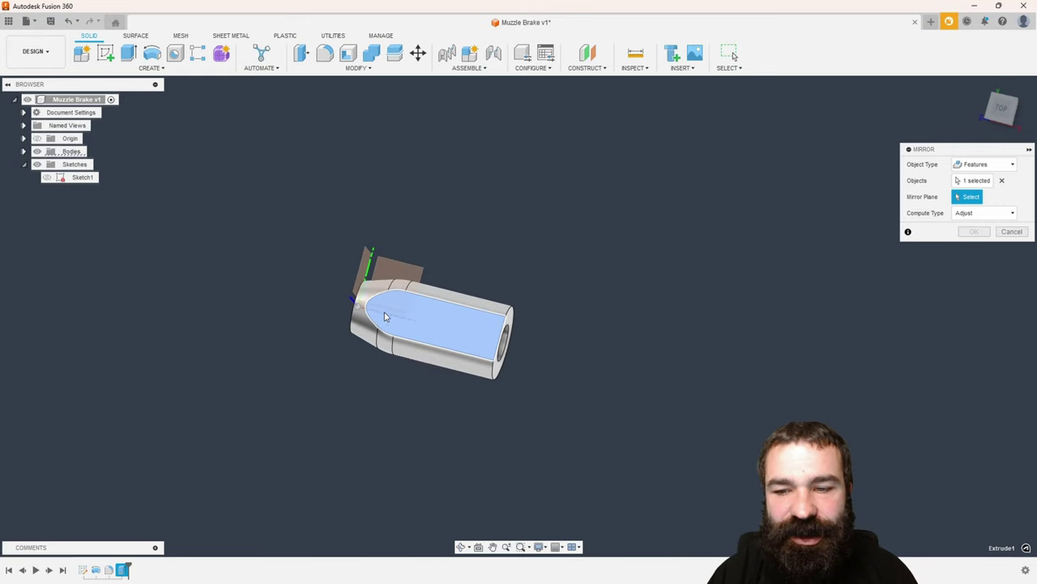
pyautogui.keyDown('shift'); pyautogui.moveTo(375, 308); pyautogui.dragTo(479, 299, button='middle'); pyautogui.keyUp('shift')
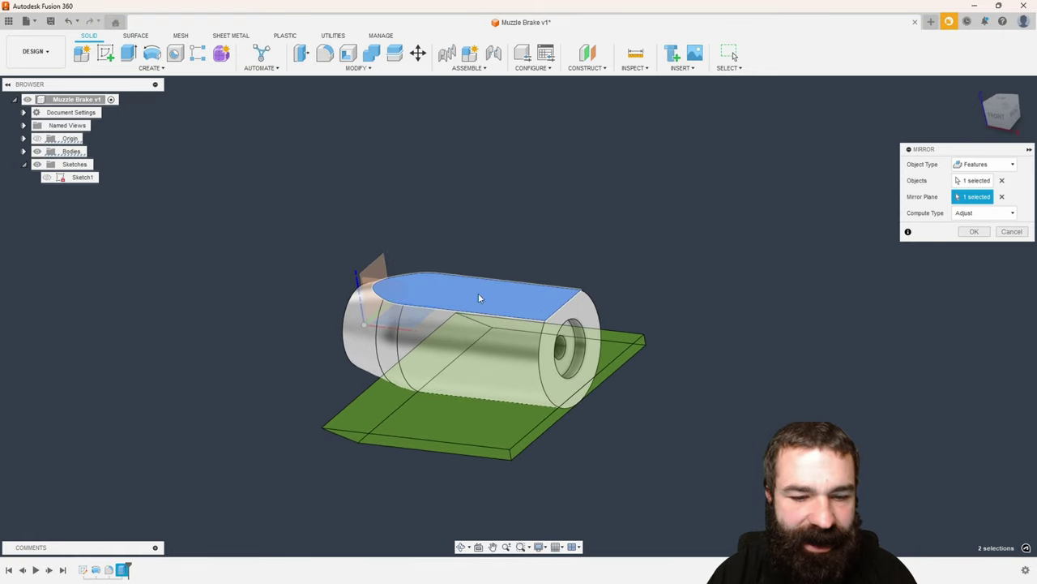
pyautogui.click(975, 231)
pyautogui.keyDown('shift'); pyautogui.moveTo(975, 232); pyautogui.dragTo(734, 55, button='middle'); pyautogui.keyUp('shift')
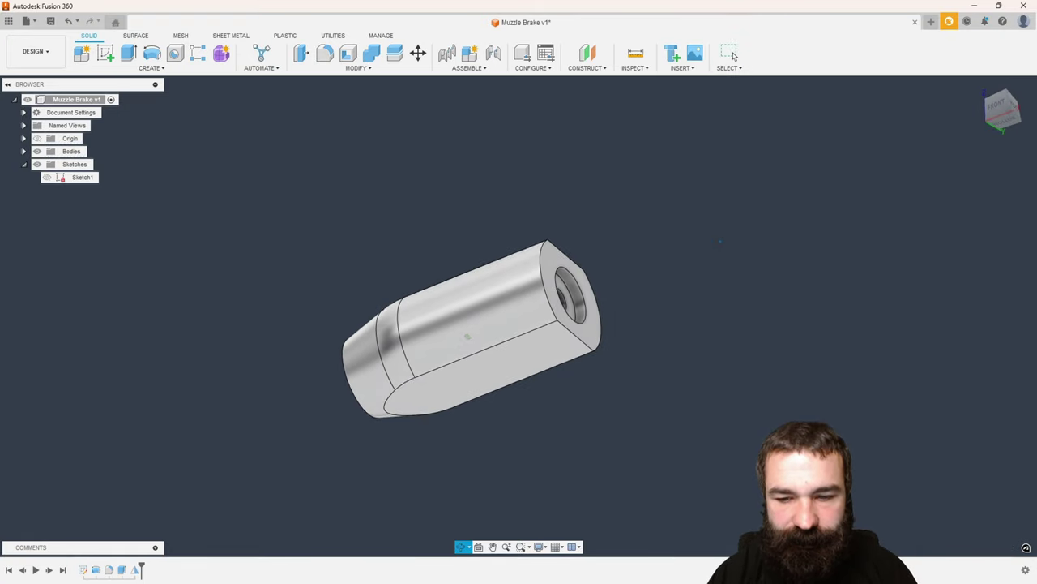
pyautogui.keyDown('shift'); pyautogui.moveTo(721, 240); pyautogui.dragTo(718, 284, button='middle'); pyautogui.keyUp('shift')
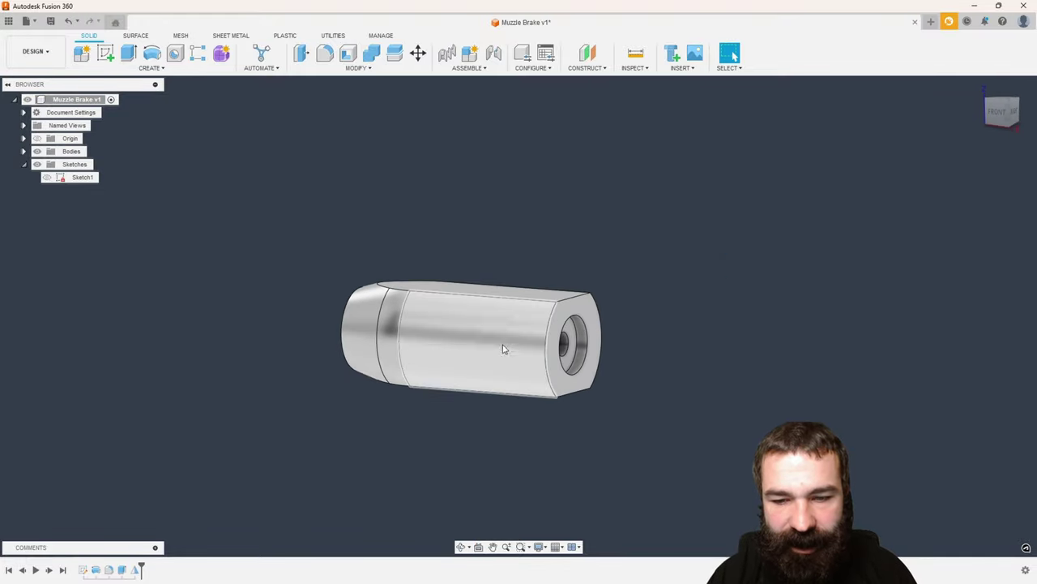
pyautogui.keyDown('shift'); pyautogui.moveTo(503, 348); pyautogui.dragTo(470, 314, button='middle'); pyautogui.keyUp('shift')
pyautogui.click(1001, 123)
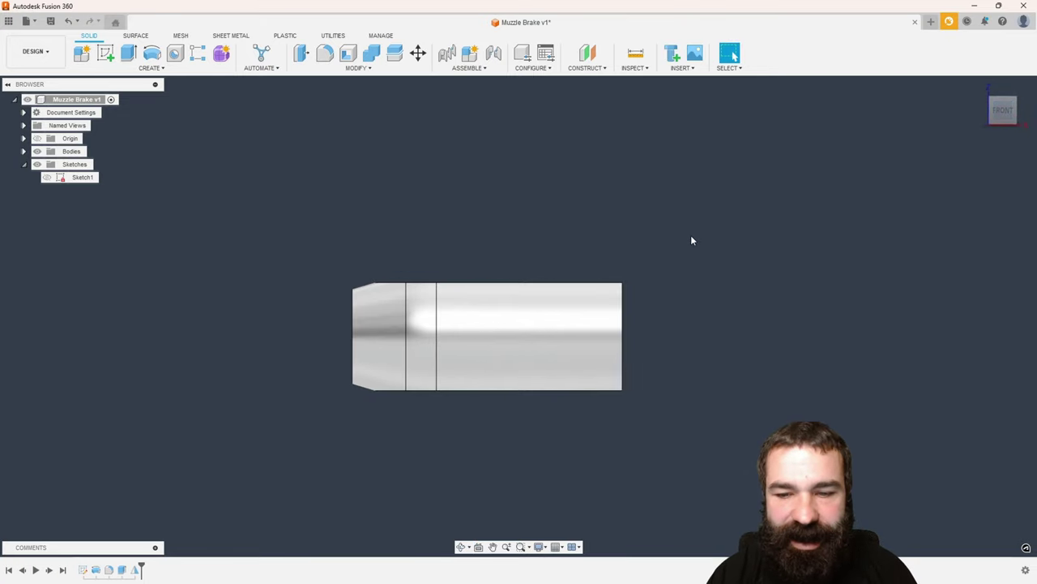
pyautogui.scroll(2, 454, 324)
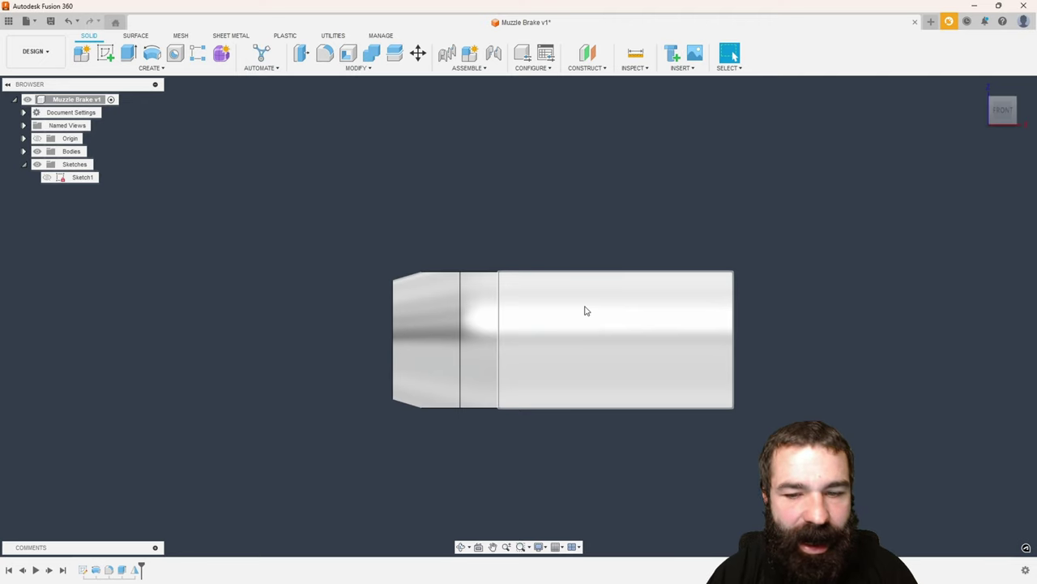
pyautogui.doubleClick(87, 570)
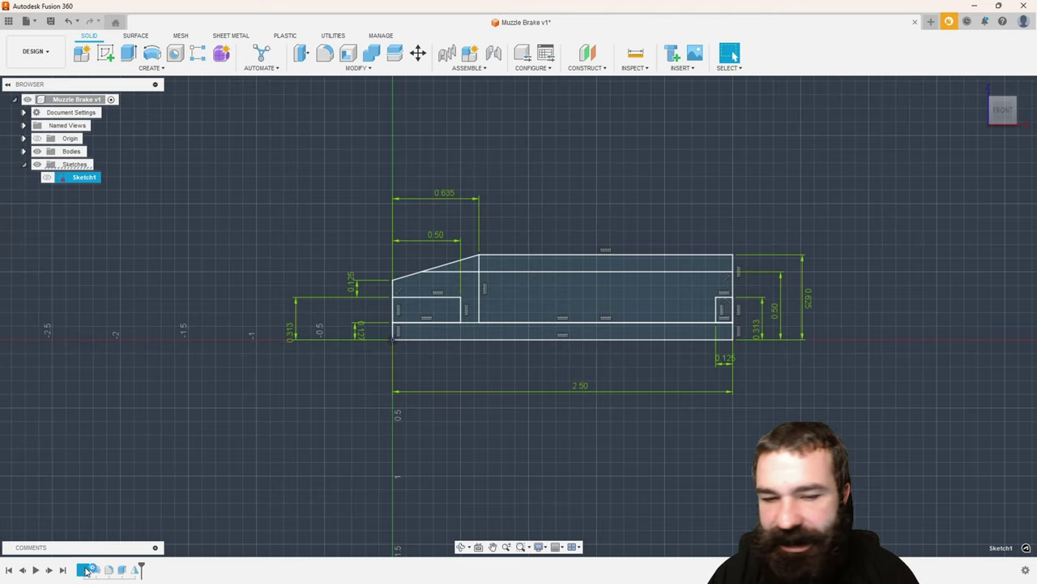
pyautogui.press('r')
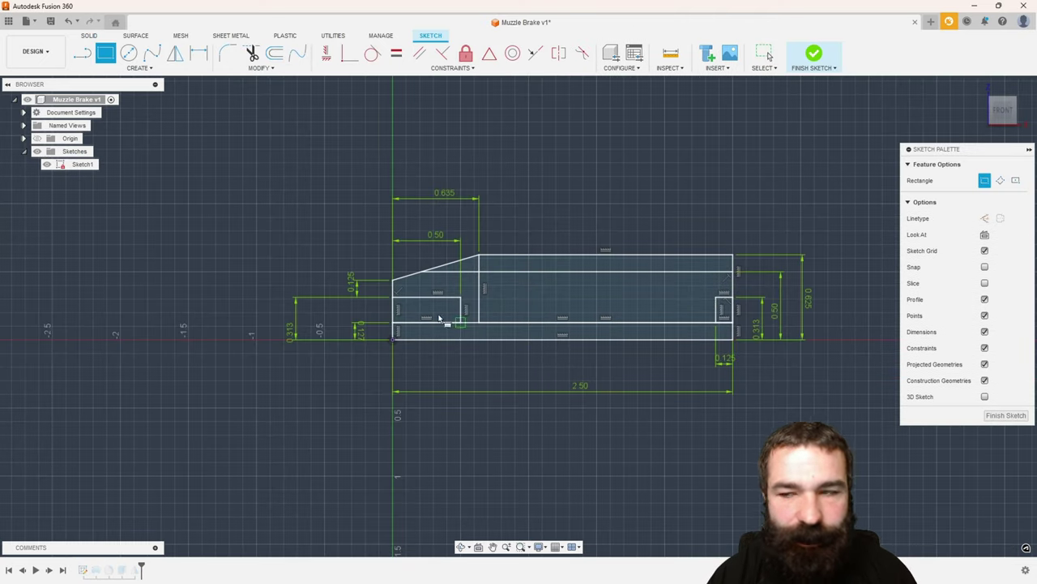
pyautogui.click(1014, 182)
pyautogui.click(514, 342)
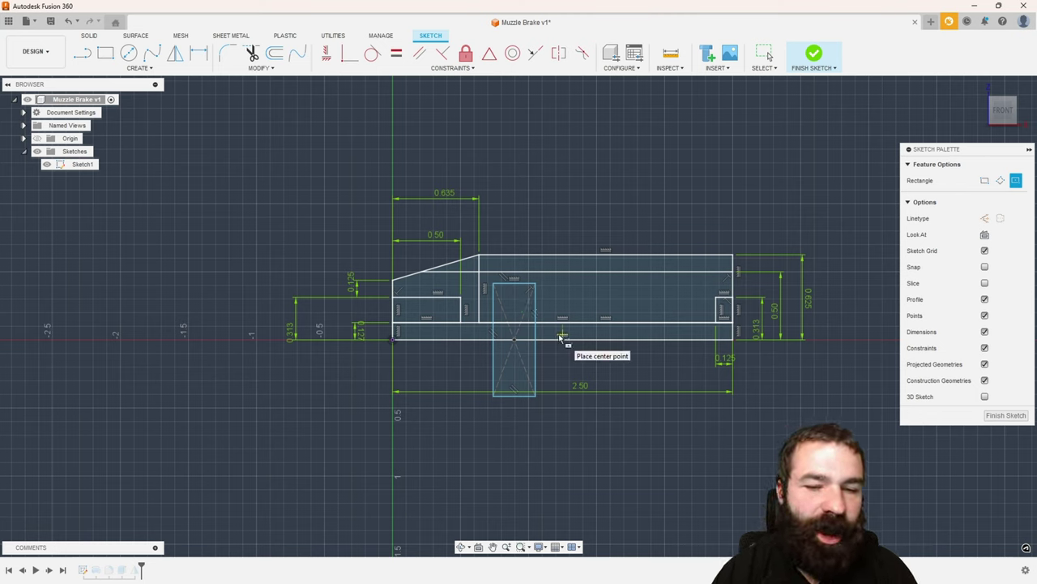
pyautogui.press('Escape')
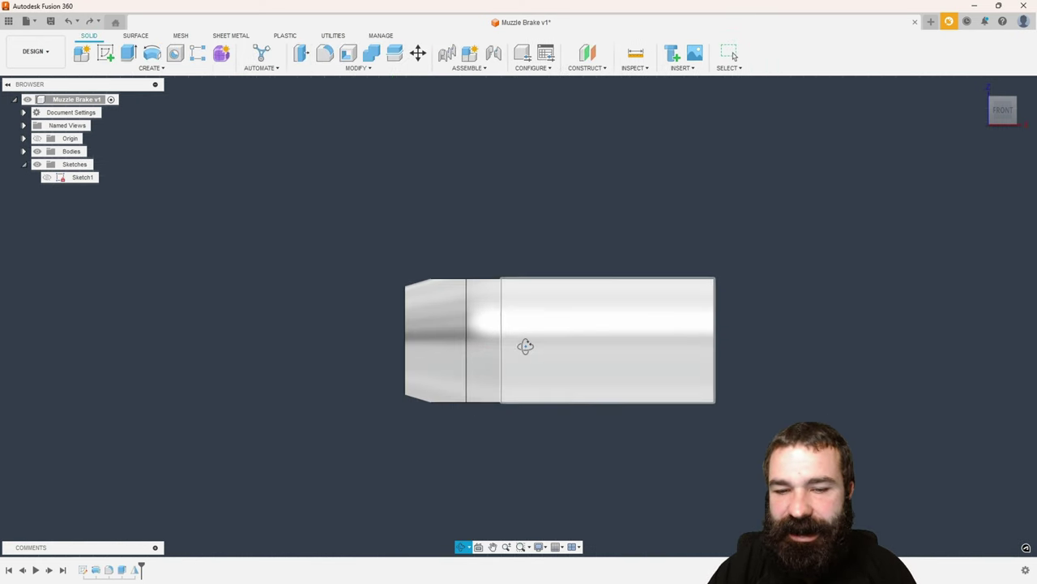
pyautogui.keyDown('shift'); pyautogui.moveTo(525, 346); pyautogui.dragTo(580, 320, button='middle'); pyautogui.keyUp('shift')
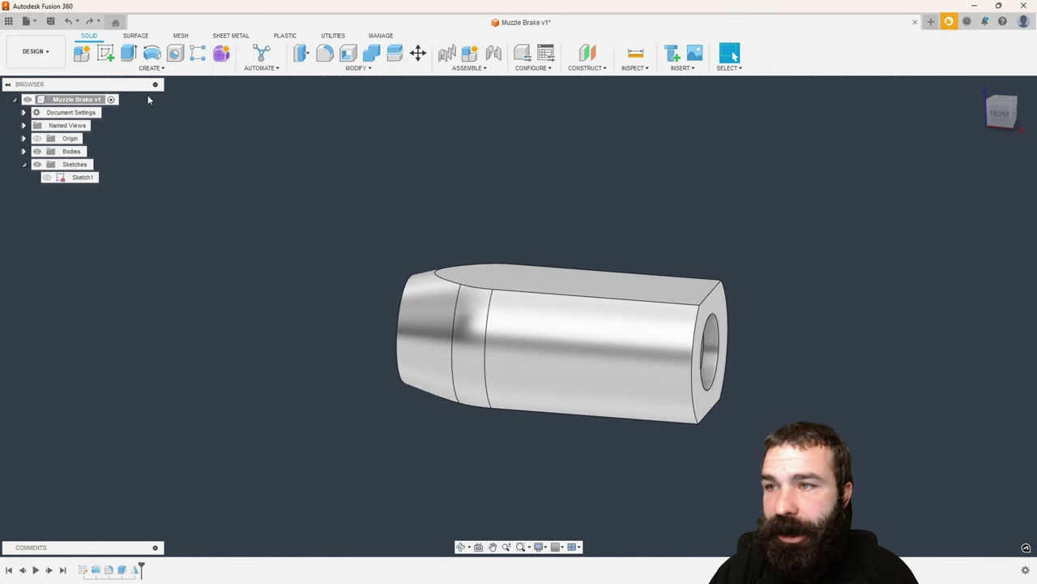
# Start a sketch on the front origin plane and draw a horizontal construction line about 3.4 in long from the origin along the body's axis.
pyautogui.click(106, 54)
pyautogui.click(273, 320)
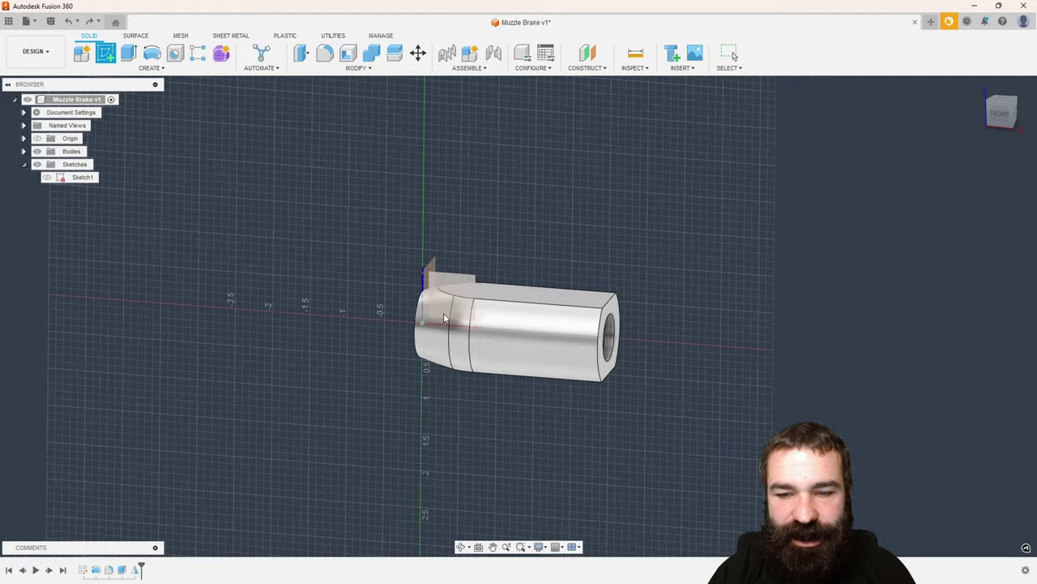
pyautogui.click(472, 286)
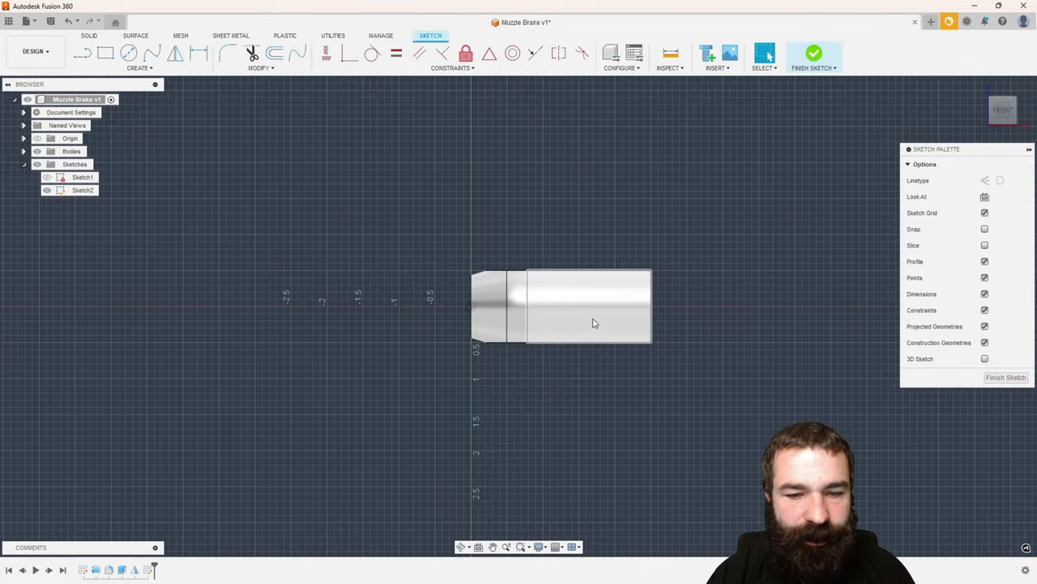
pyautogui.press('r')
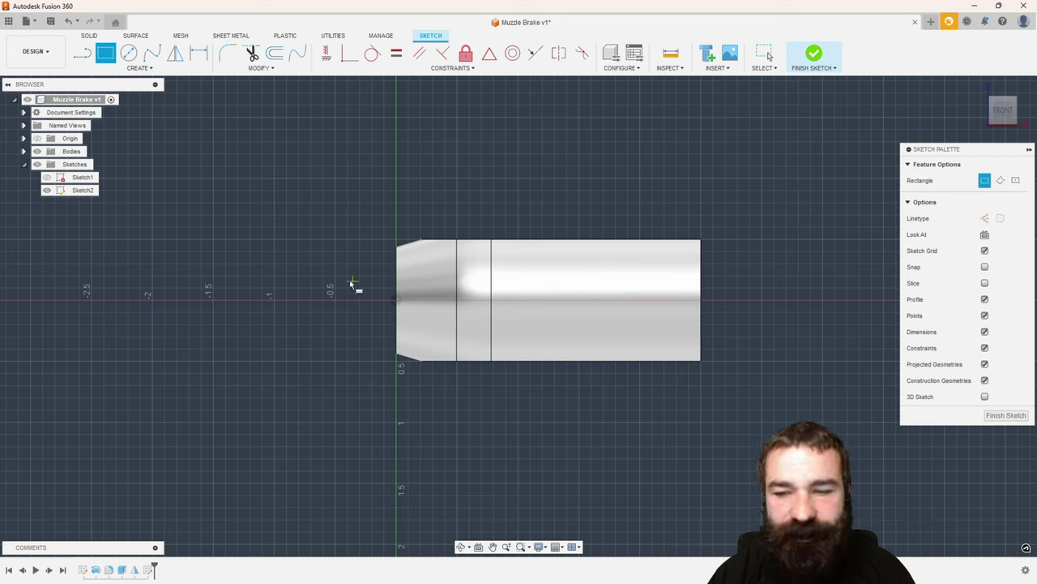
pyautogui.click(84, 59)
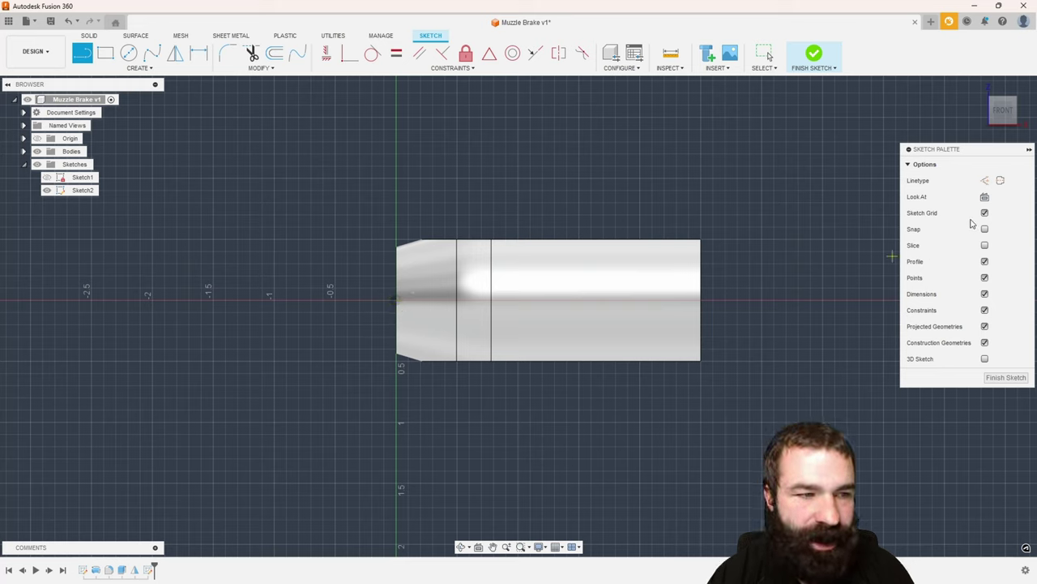
pyautogui.click(985, 180)
pyautogui.click(396, 301)
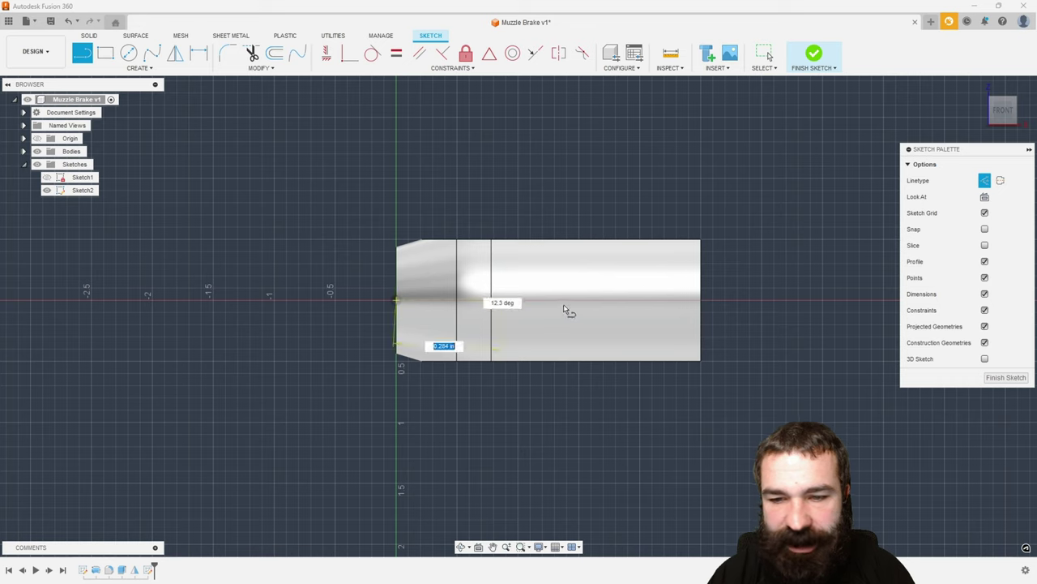
pyautogui.click(812, 300)
pyautogui.press('Escape')
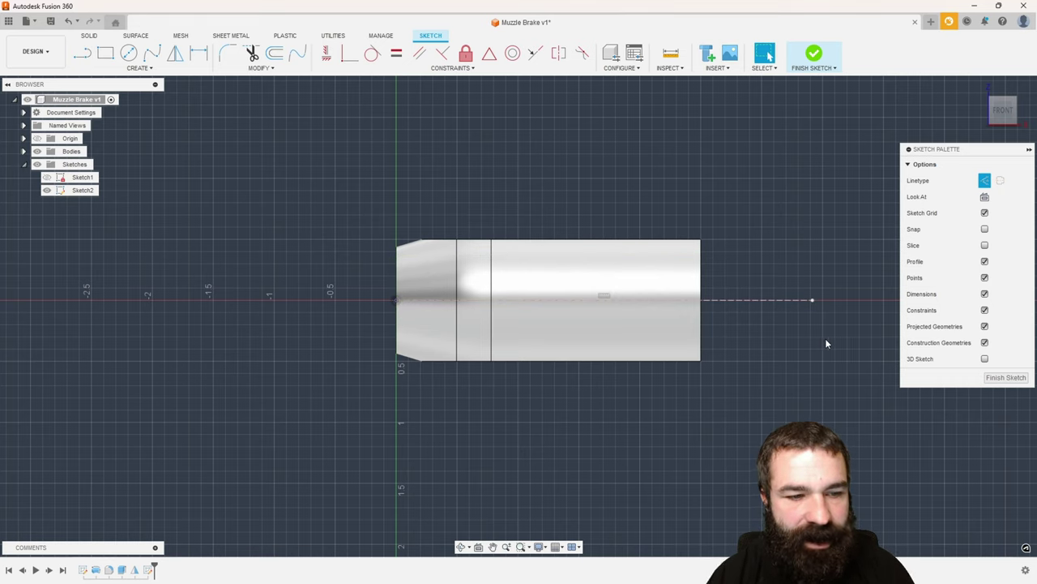
pyautogui.click(106, 55)
pyautogui.click(1015, 180)
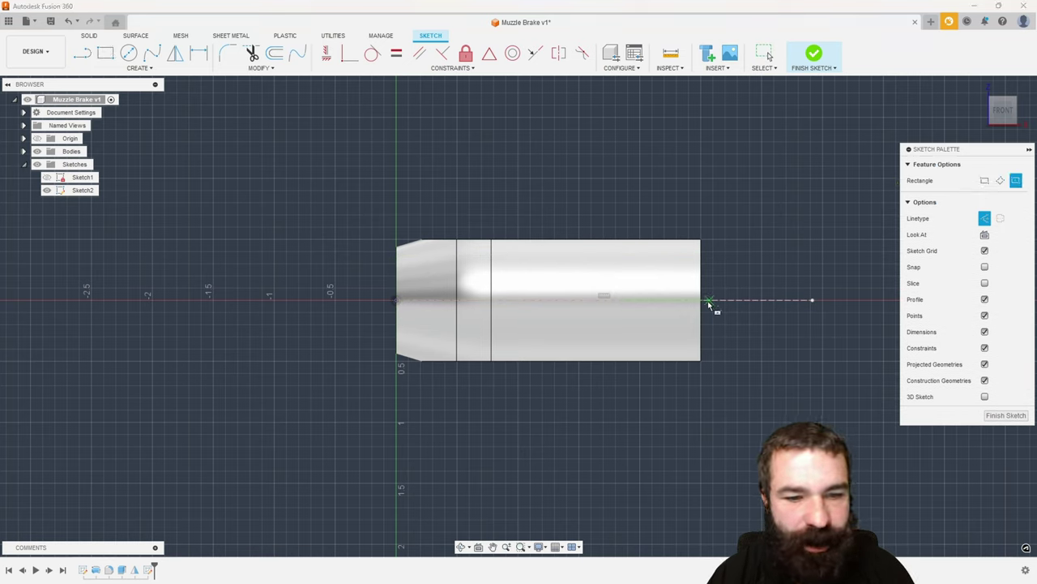
pyautogui.click(662, 301)
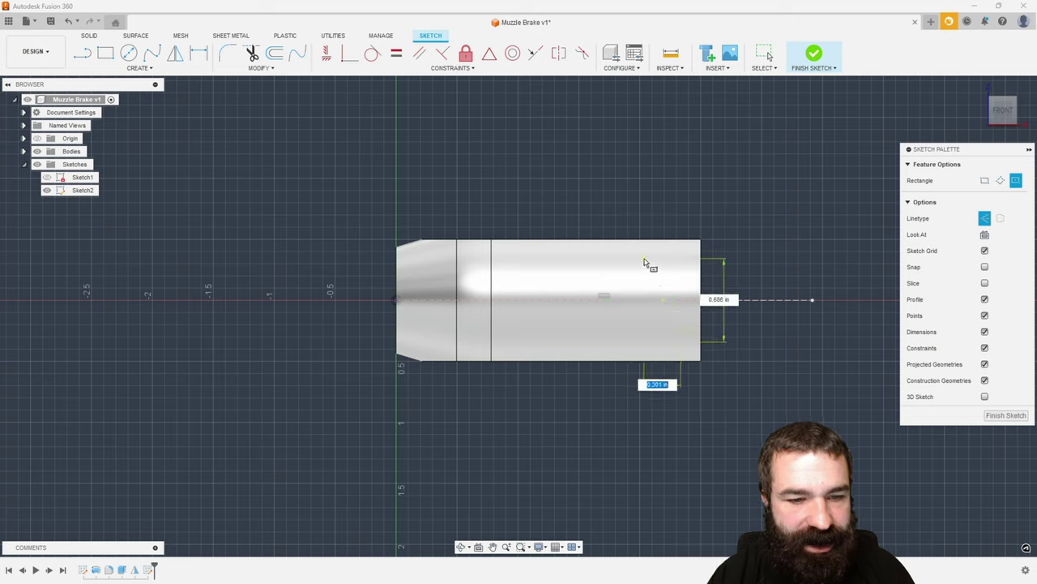
pyautogui.press('Escape')
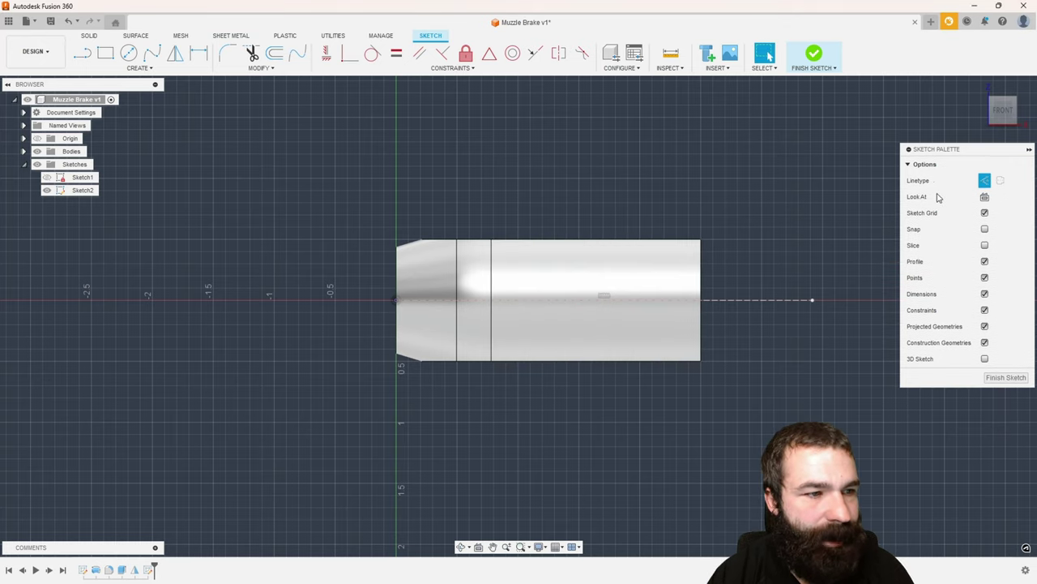
pyautogui.click(105, 52)
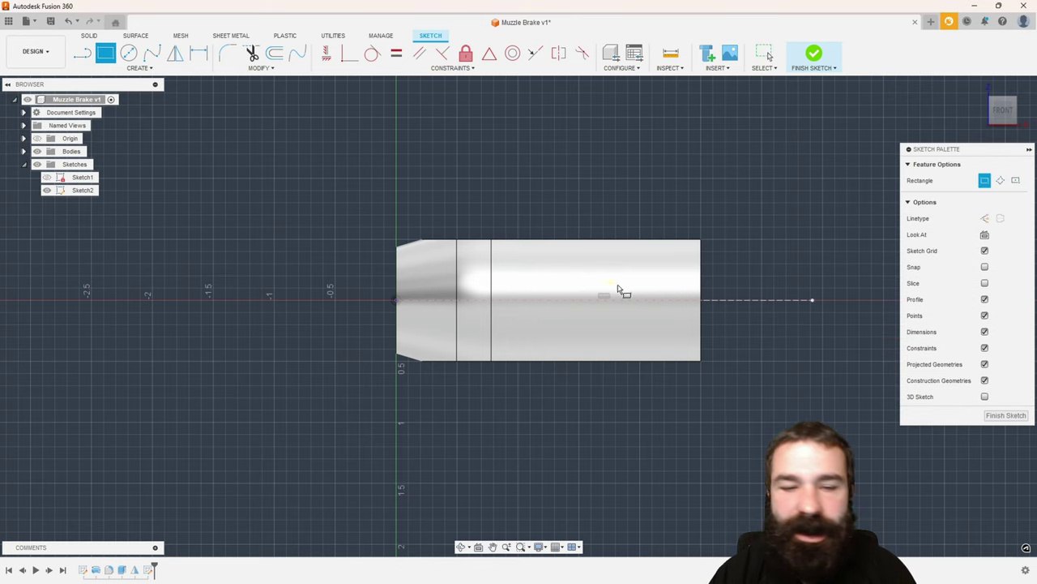
pyautogui.click(661, 301)
pyautogui.press('Escape')
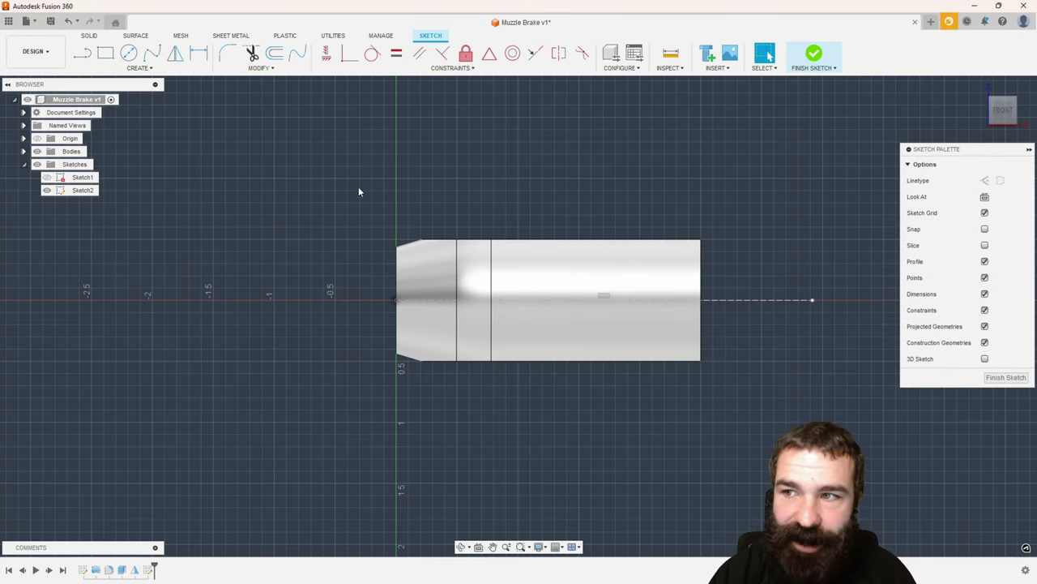
# Draw three center rectangles side by side on the construction line over the straight body section, each about 0.35 to 0.45 in wide and 0.75 to 0.85 in tall.
pyautogui.click(105, 53)
pyautogui.click(1016, 180)
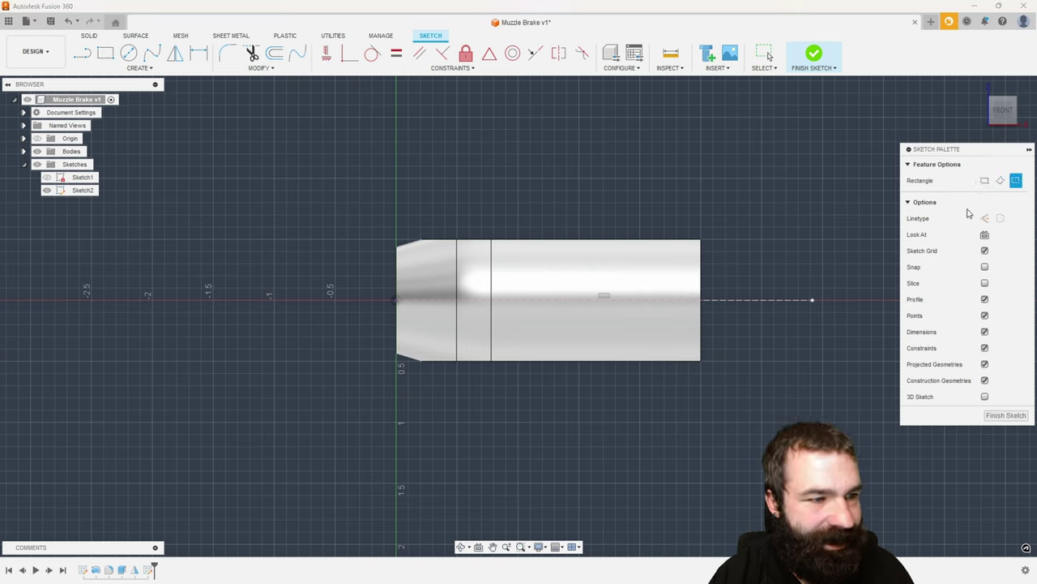
pyautogui.click(656, 301)
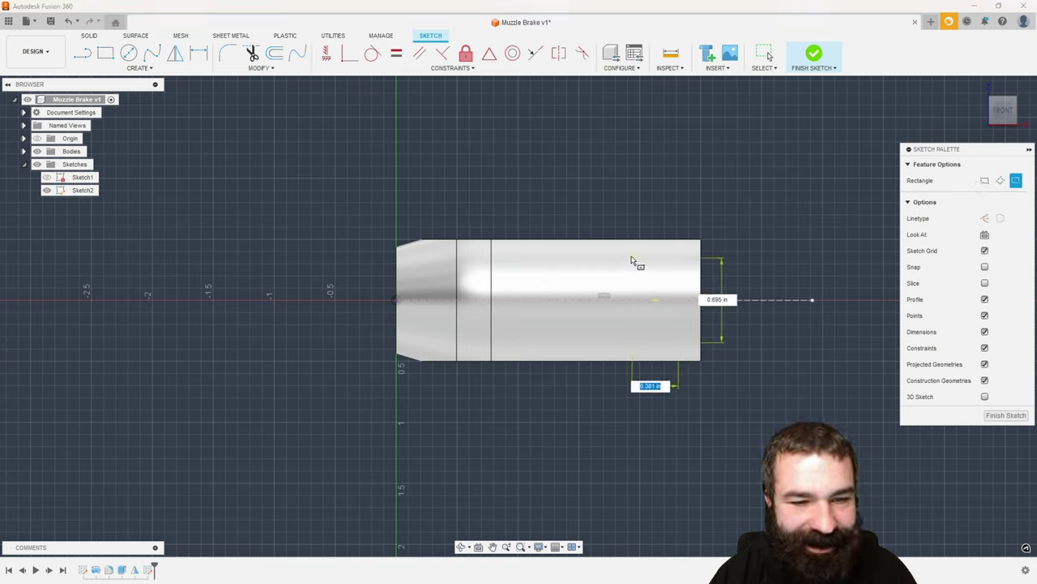
pyautogui.click(631, 258)
pyautogui.click(584, 302)
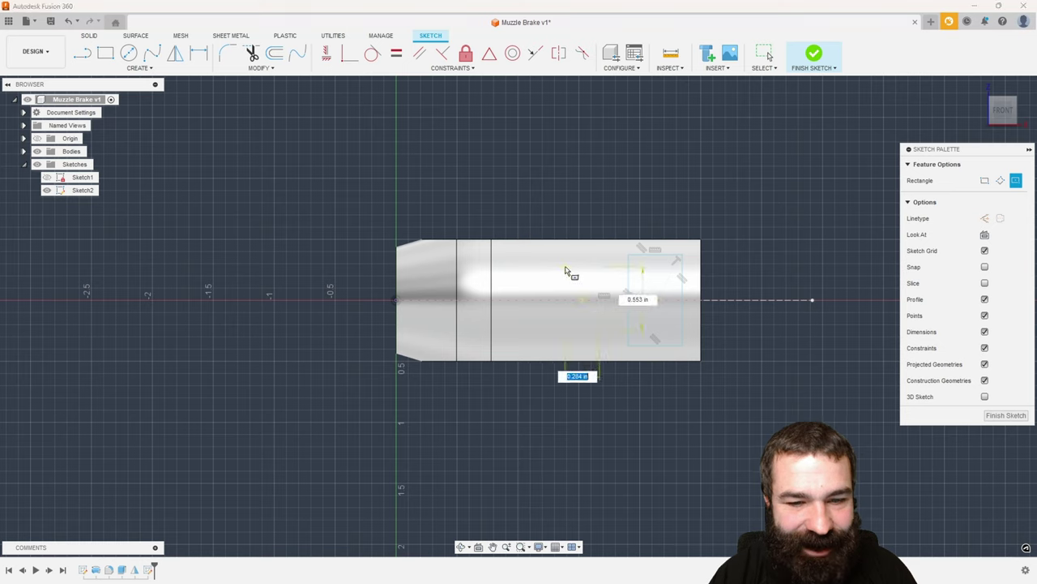
pyautogui.click(557, 256)
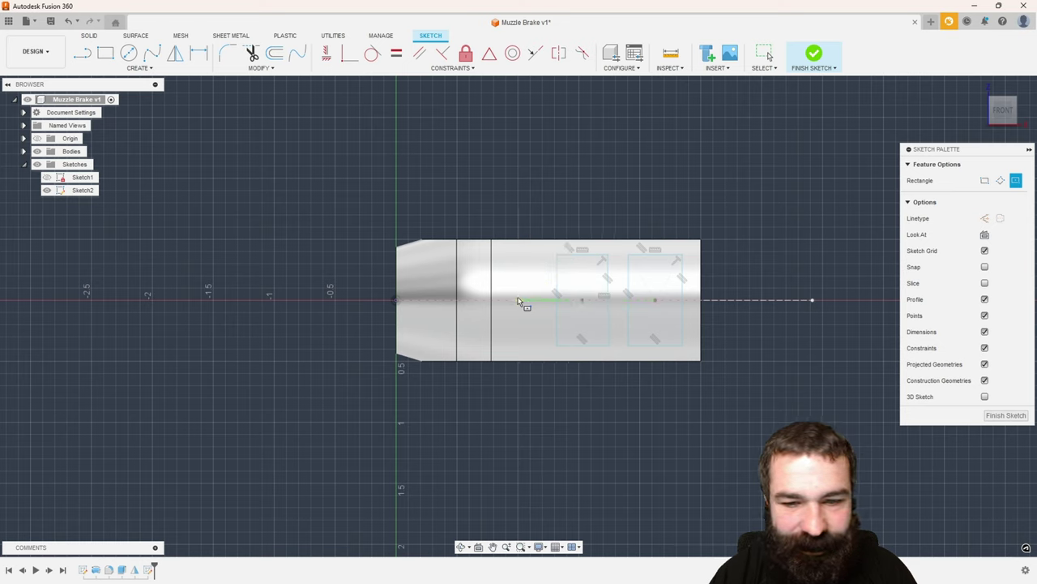
pyautogui.click(518, 302)
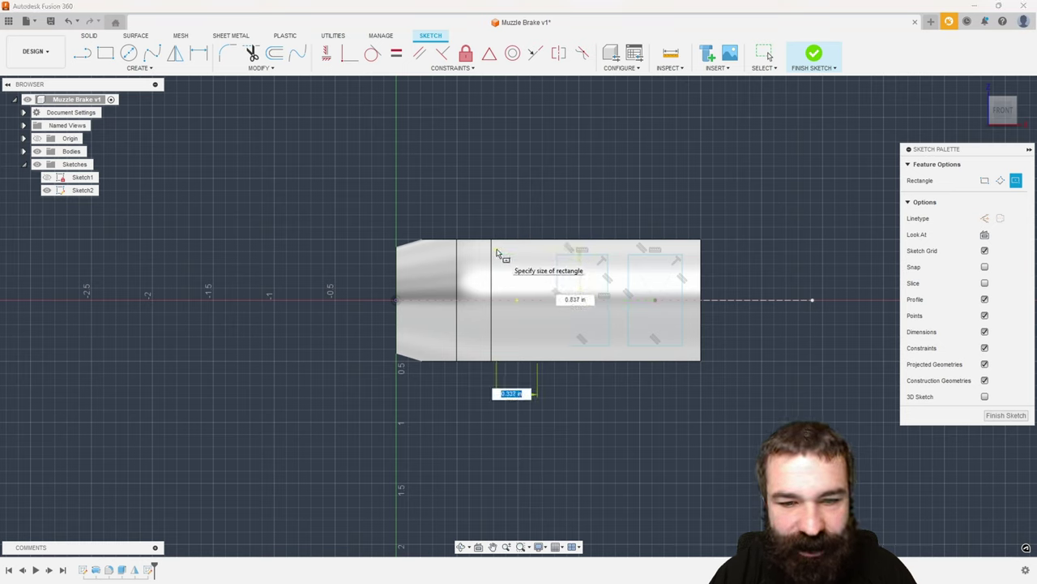
pyautogui.click(497, 252)
pyautogui.scroll(3, 520, 278)
pyautogui.press('Escape')
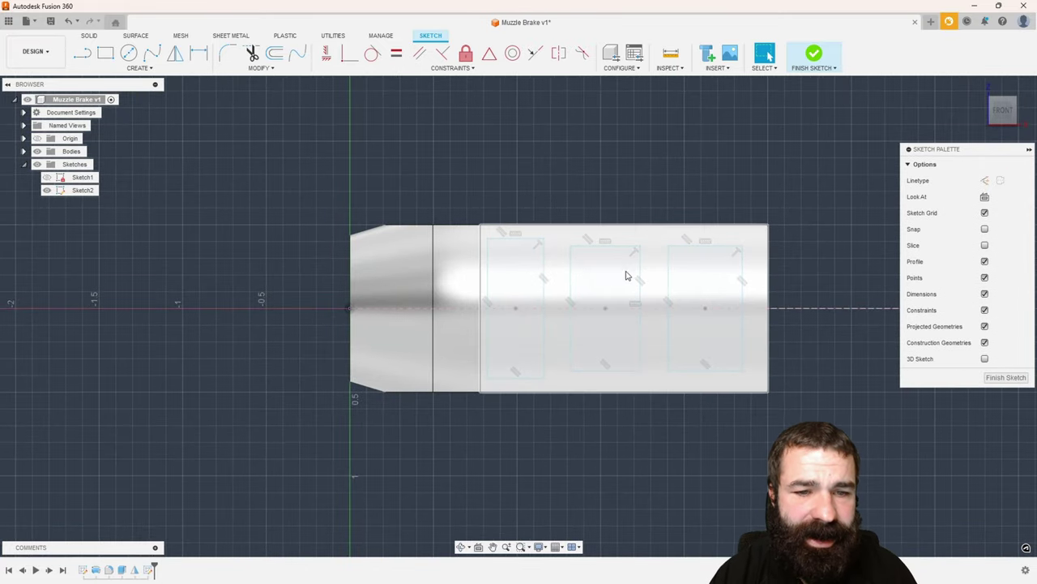
# Align the upper corners of the three rectangles with Horizontal/Vertical constraints so they share the same height.
pyautogui.click(329, 57)
pyautogui.click(543, 239)
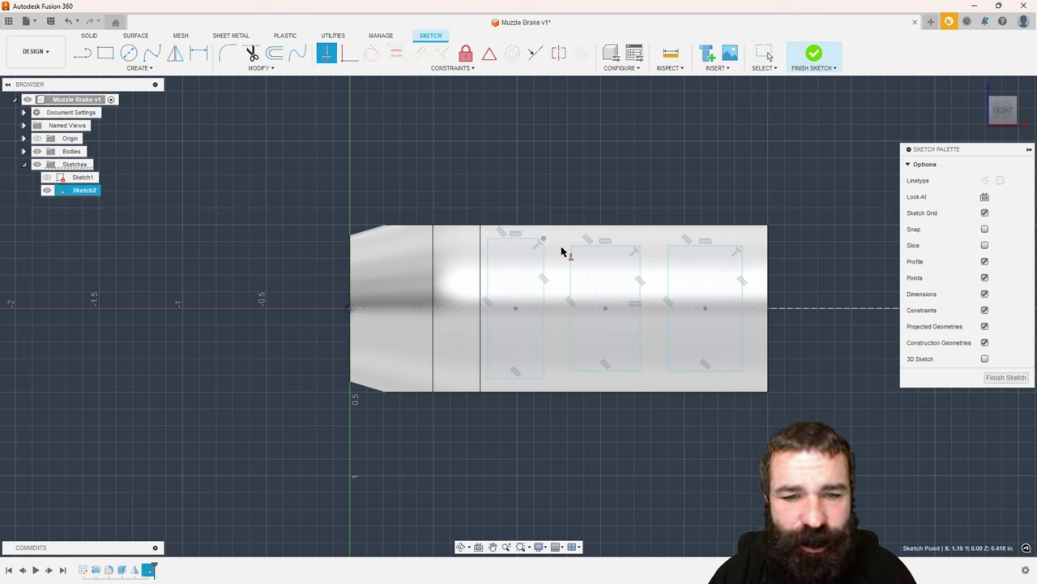
pyautogui.click(570, 248)
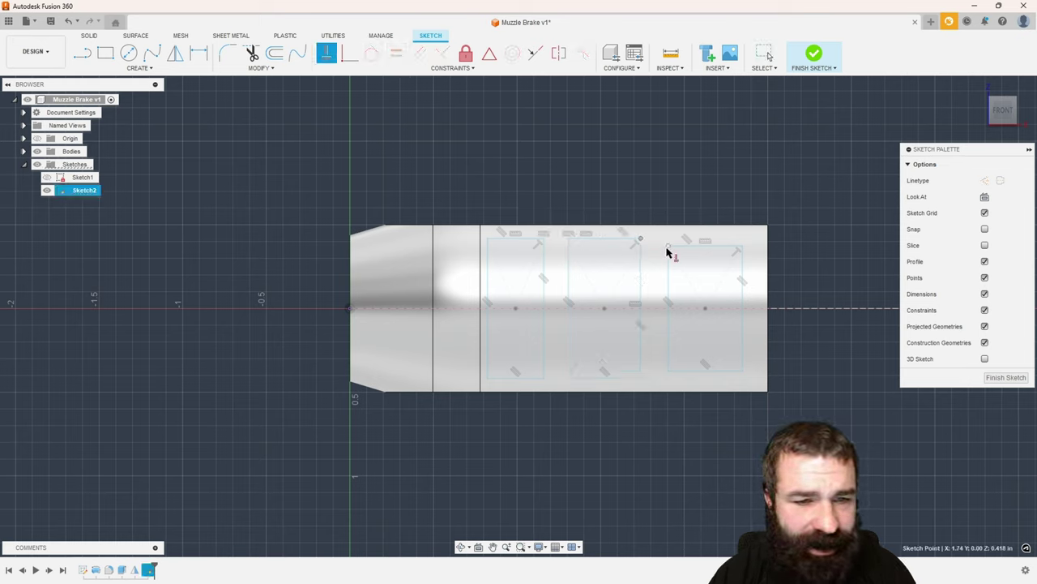
pyautogui.click(664, 254)
pyautogui.press('Escape')
# Reshape the rectangles freehand to about 0.64 in tall and widen the rightmost one toward the middle one.
pyautogui.moveTo(623, 242); pyautogui.dragTo(635, 266)
pyautogui.moveTo(578, 298)
pyautogui.mouseDown()
pyautogui.moveTo(588, 299)
pyautogui.moveTo(552, 297)
pyautogui.moveTo(584, 295)
pyautogui.moveTo(573, 294)
pyautogui.mouseUp()
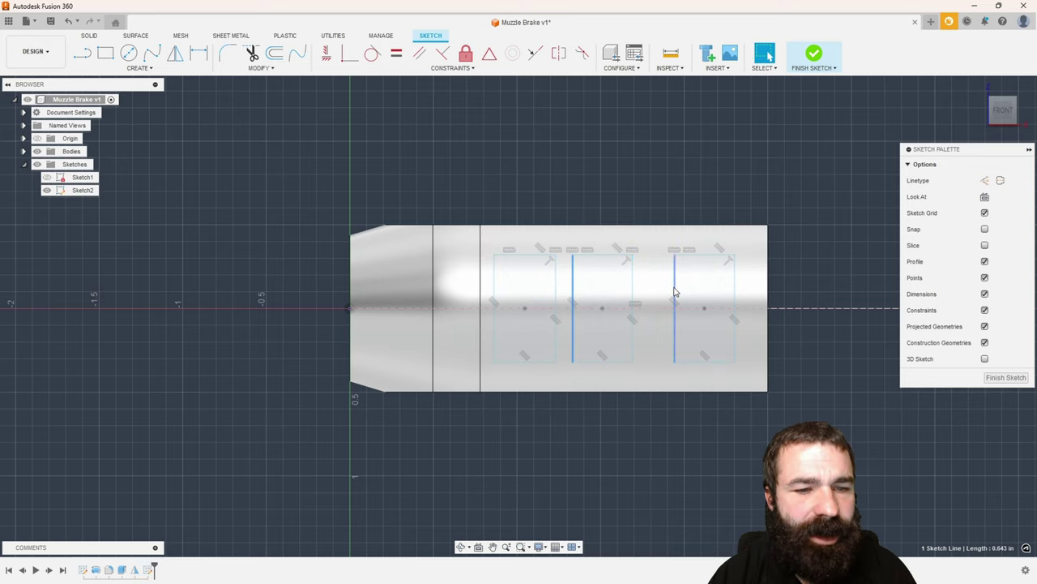
pyautogui.moveTo(676, 289); pyautogui.dragTo(655, 290)
pyautogui.click(647, 184)
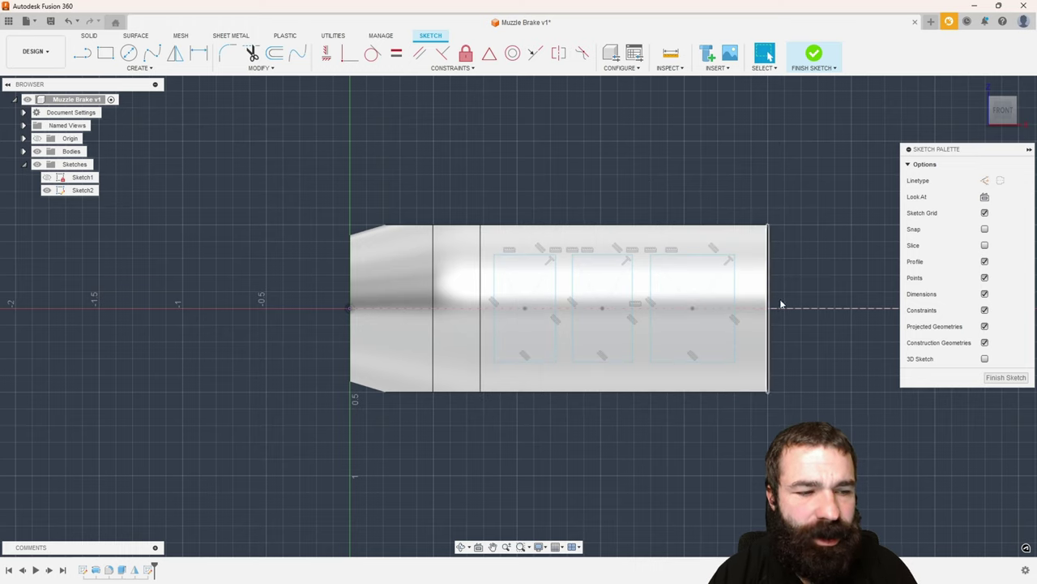
# Finish the sketch and extrude the three rectangles symmetrically as a 0.90 in cut through the sides of the body.
pyautogui.click(1006, 378)
pyautogui.press('e')
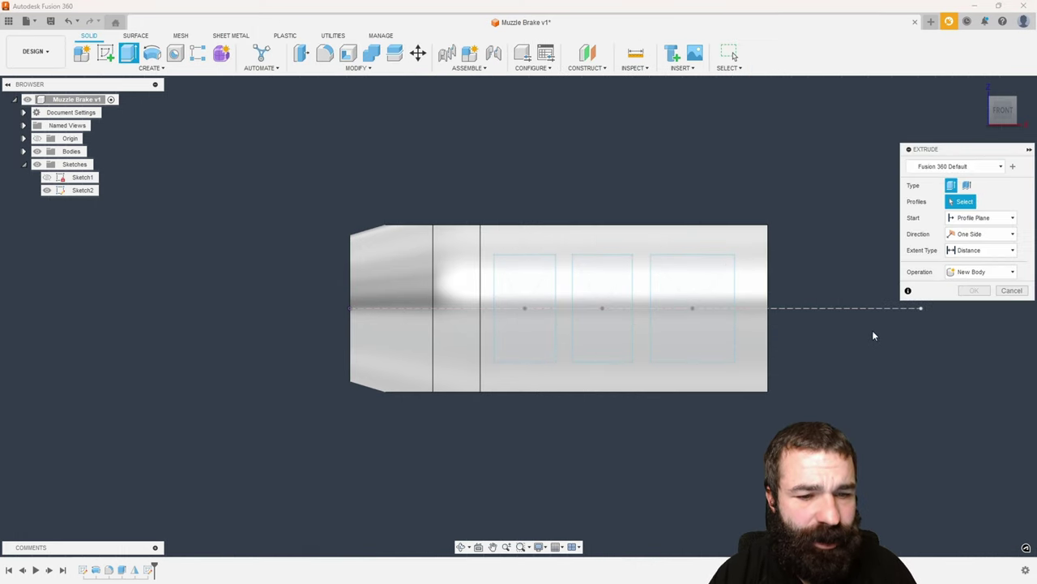
pyautogui.click(725, 322)
pyautogui.click(545, 326)
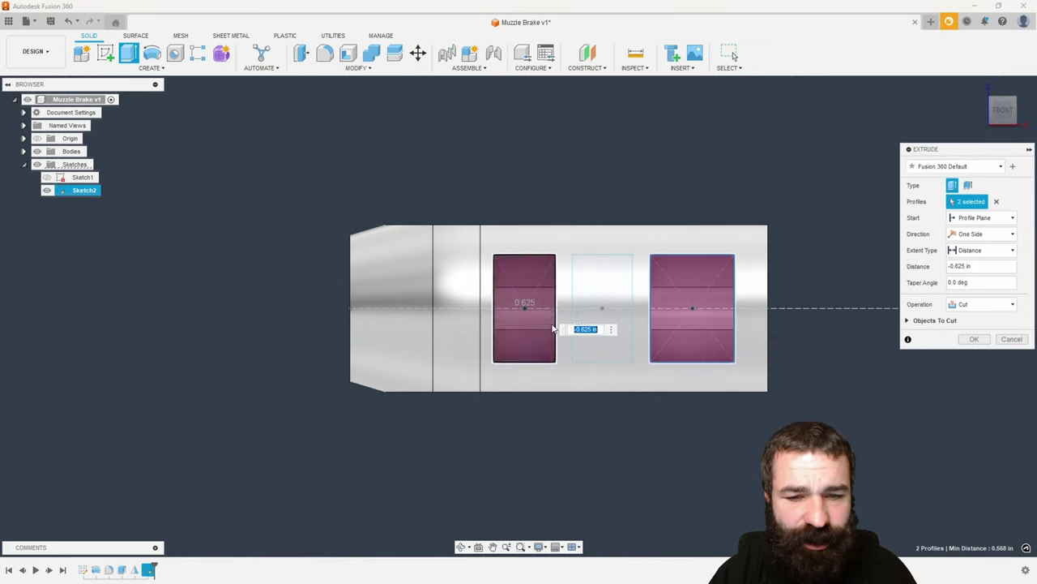
pyautogui.click(625, 299)
pyautogui.keyDown('shift'); pyautogui.moveTo(702, 295); pyautogui.dragTo(663, 326, button='middle'); pyautogui.keyUp('shift')
pyautogui.moveTo(532, 338); pyautogui.dragTo(501, 354)
pyautogui.click(984, 233)
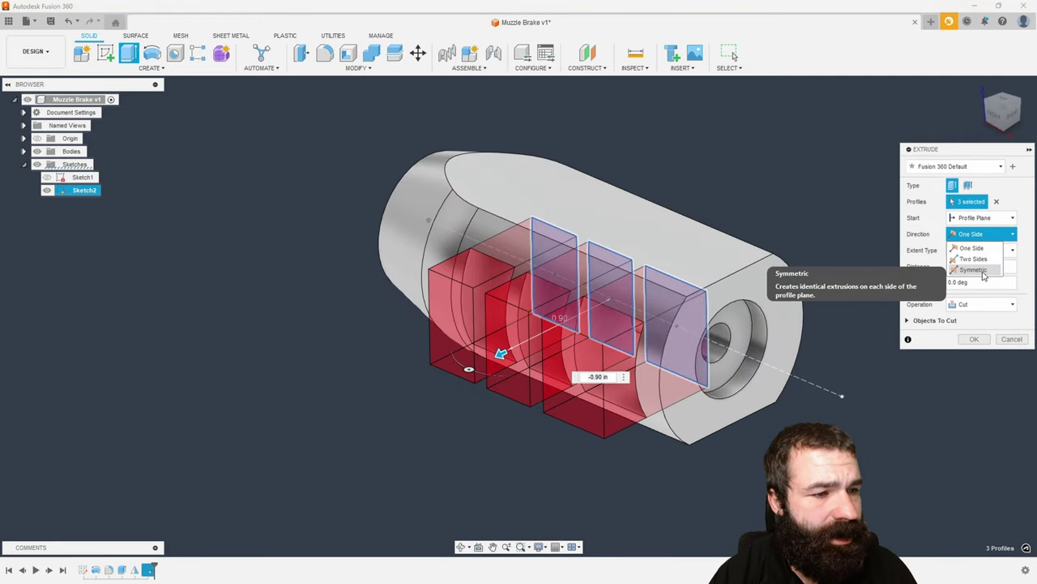
pyautogui.click(985, 275)
pyautogui.click(973, 357)
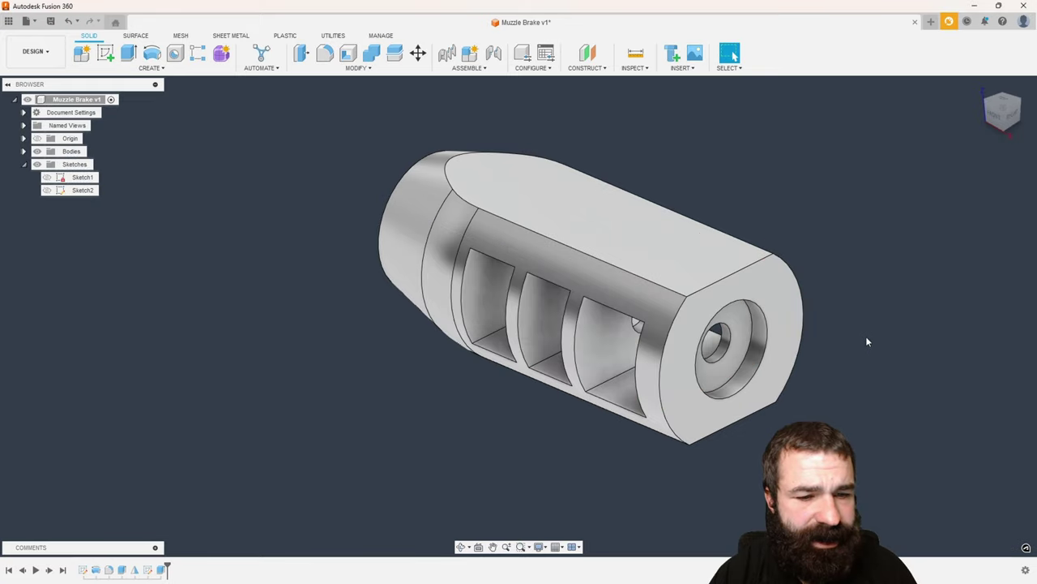
# Reopen the sketch with the three port rectangles for editing.
pyautogui.keyDown('shift'); pyautogui.moveTo(926, 302); pyautogui.dragTo(898, 298, button='middle'); pyautogui.keyUp('shift')
pyautogui.click(731, 54)
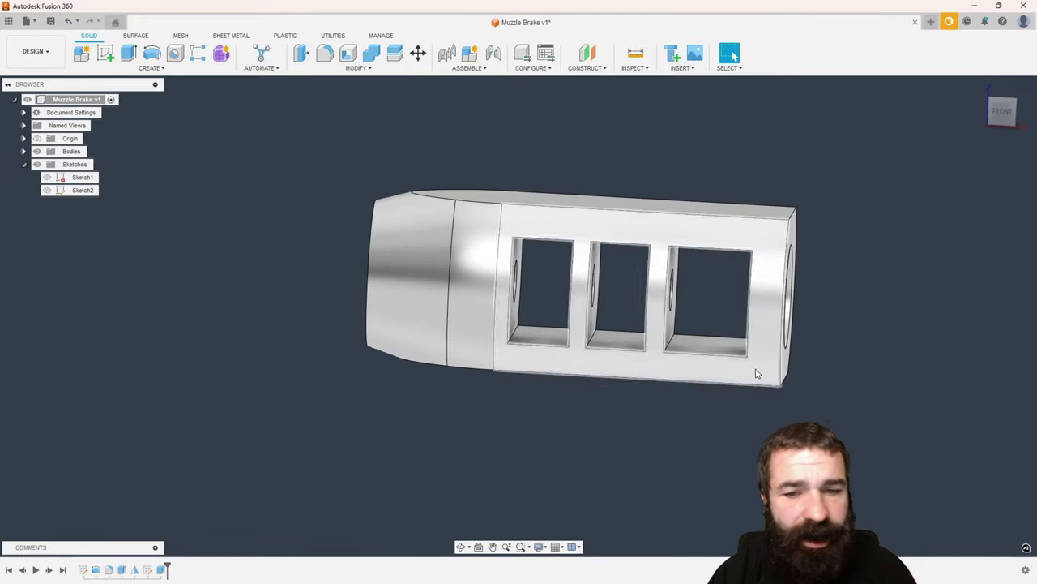
pyautogui.doubleClick(154, 569)
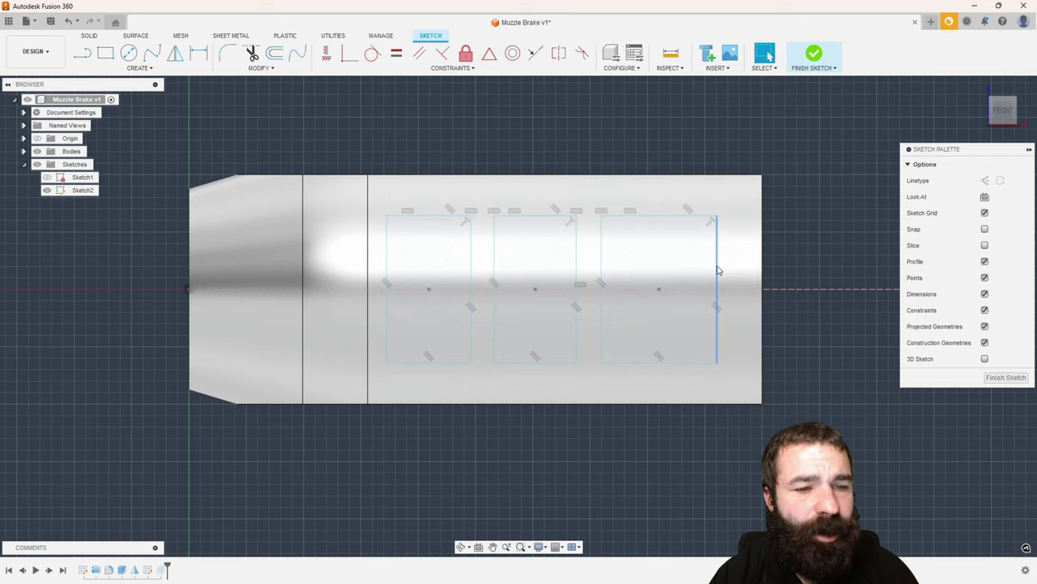
pyautogui.press('p')
pyautogui.click(718, 275)
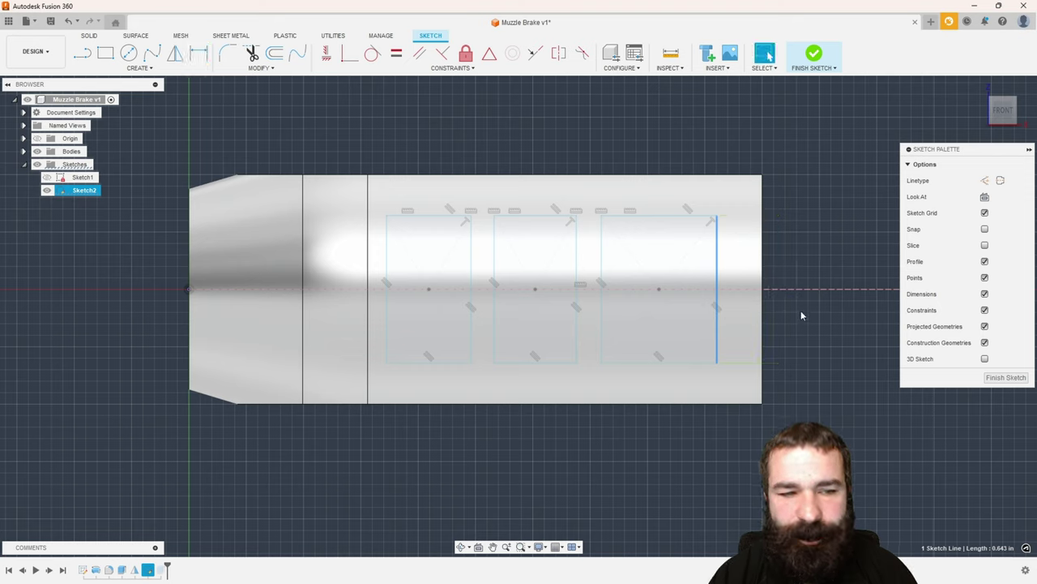
pyautogui.press('Escape')
# Project the vertical edge of the body's right end face into the sketch, with the projection link kept on.
pyautogui.click(138, 67)
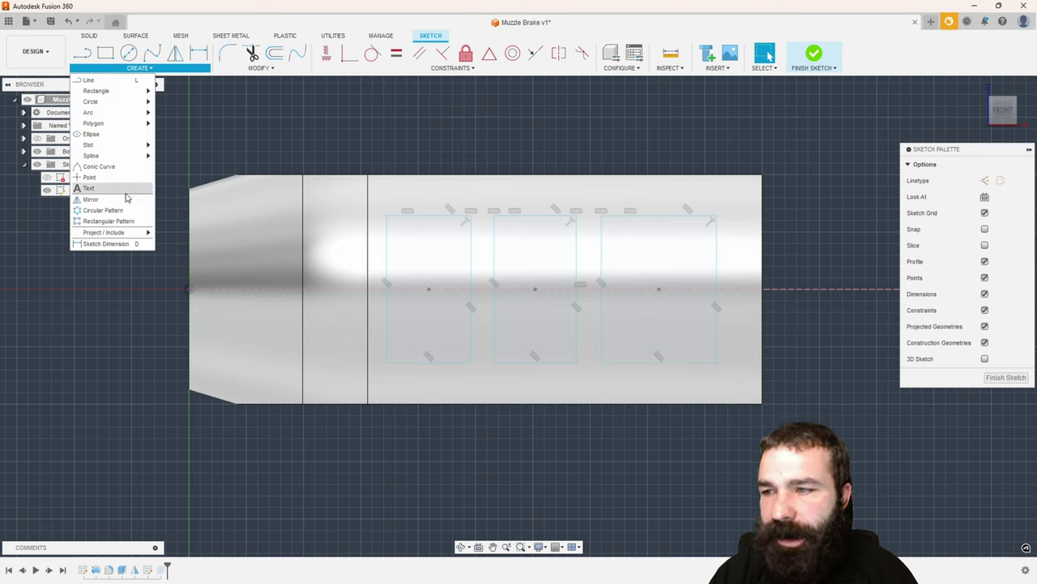
pyautogui.moveTo(129, 233)
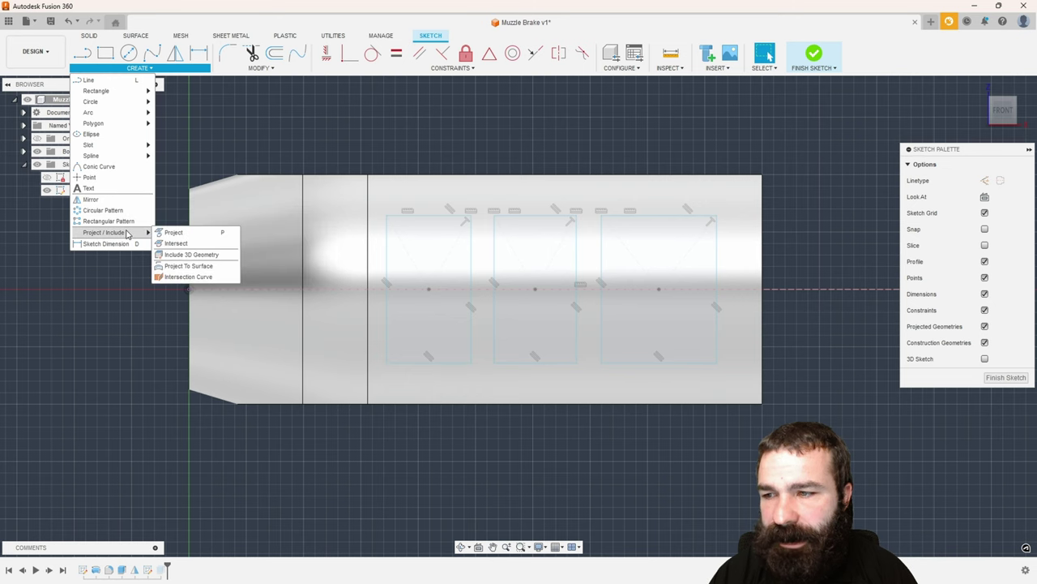
pyautogui.click(166, 233)
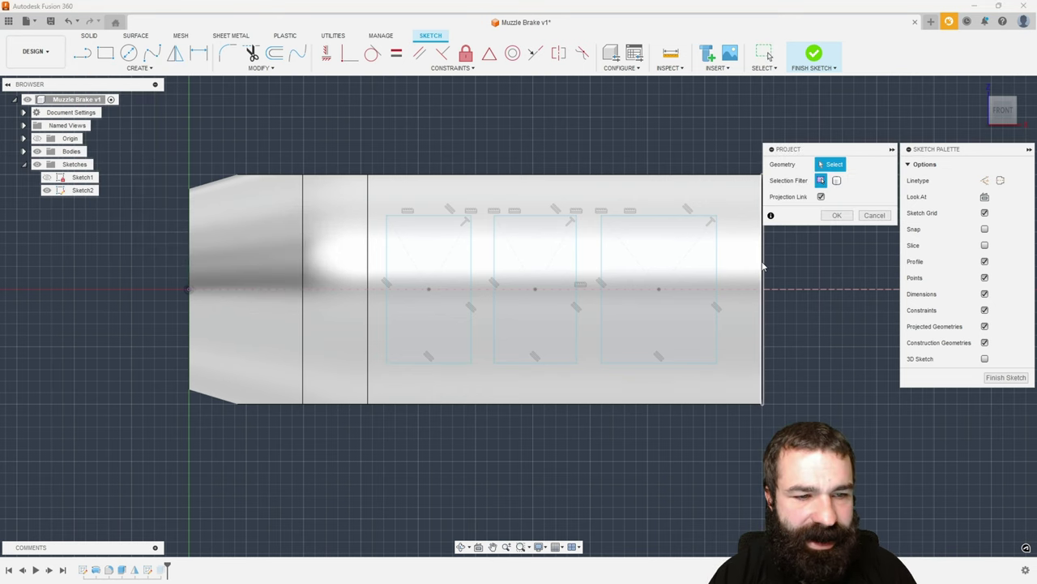
pyautogui.click(763, 265)
pyautogui.scroll(-3, 707, 314)
pyautogui.click(836, 215)
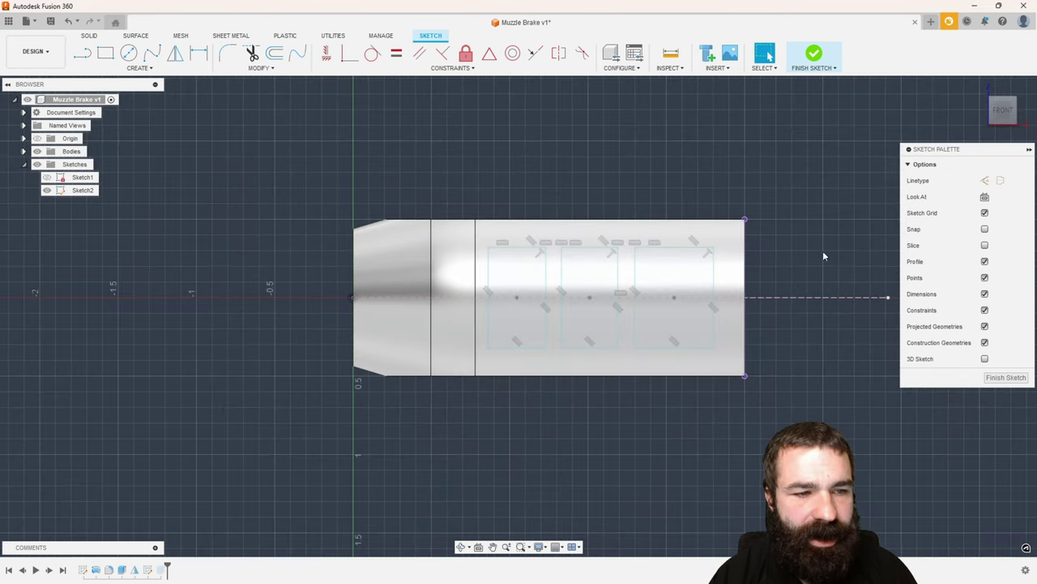
# Dimension the gap between the body's projected right end edge and the rightmost rectangle's right side to 0.188 in.
pyautogui.press('d')
pyautogui.click(746, 288)
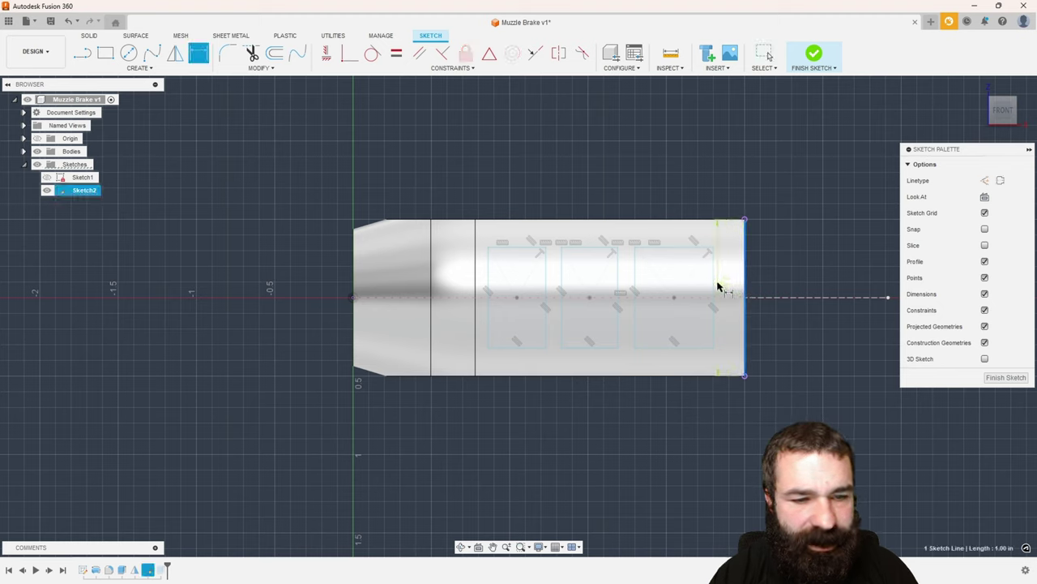
pyautogui.click(732, 209)
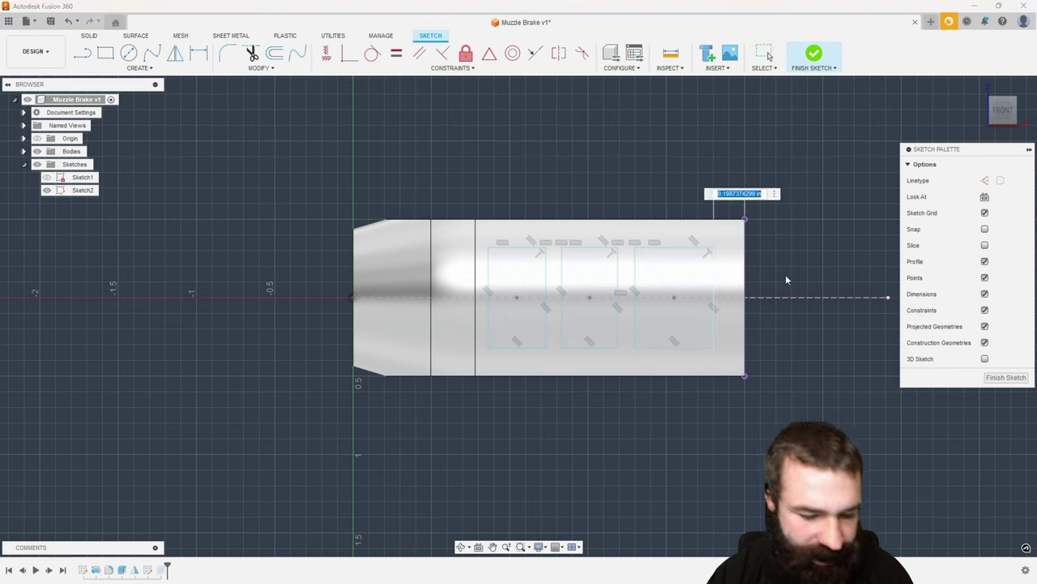
pyautogui.write('.1187')
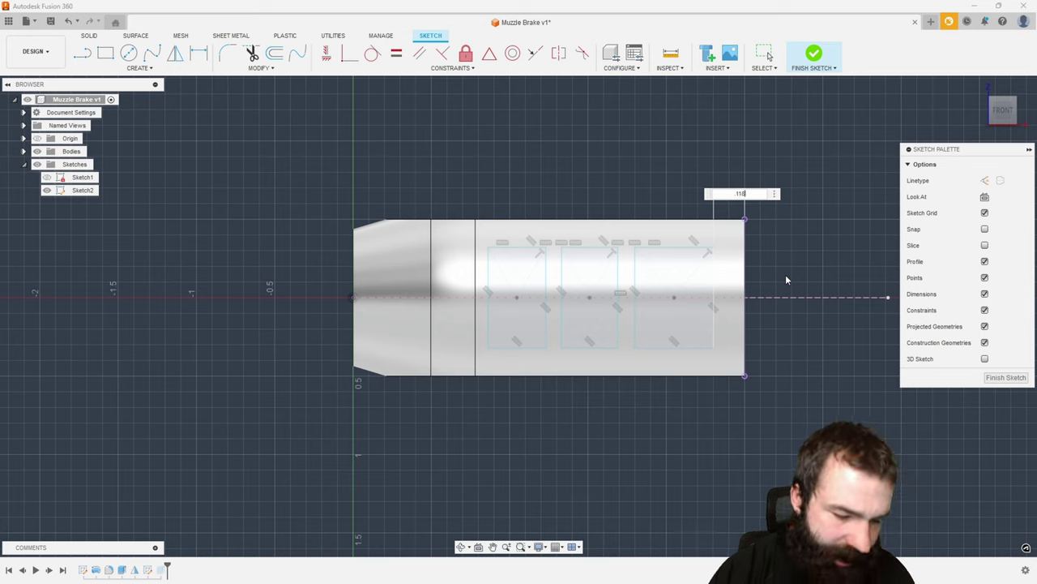
pyautogui.press('BackSpace')
pyautogui.press('BackSpace')
pyautogui.press('BackSpace')
pyautogui.write('87')
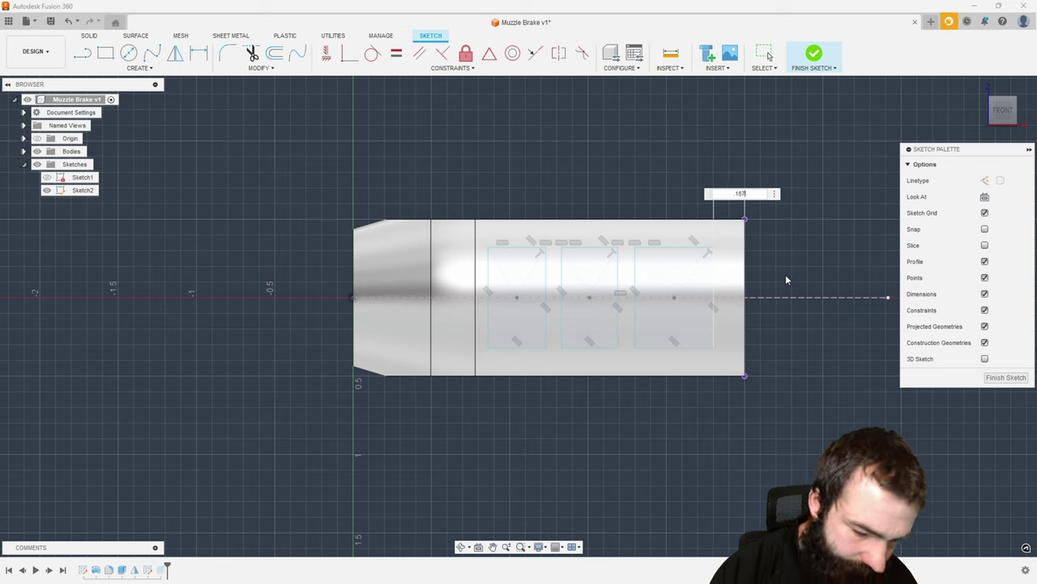
pyautogui.press('Return')
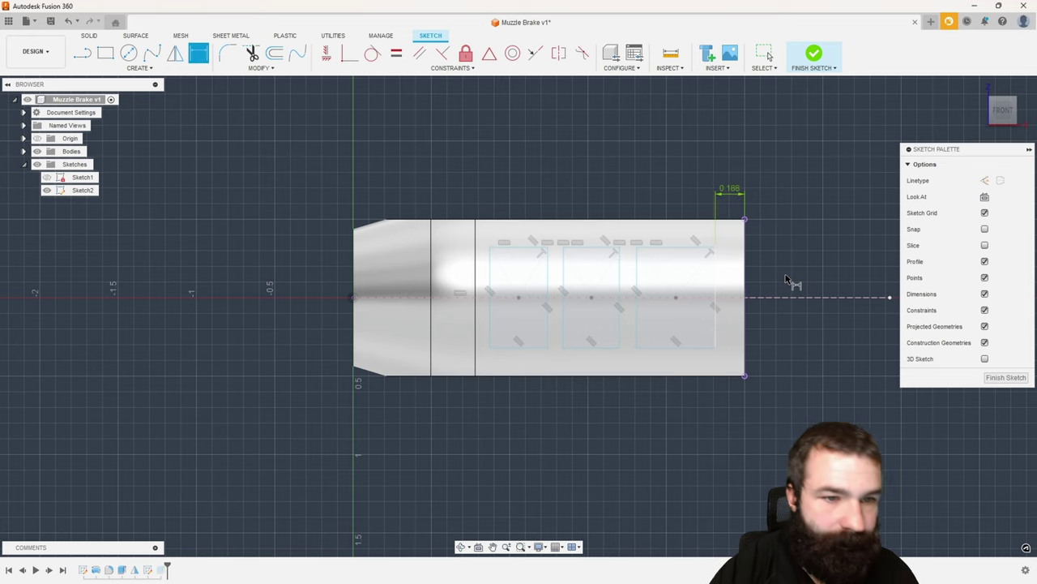
# Dimension the gap between the rightmost and middle rectangles to 1/8 in (0.125 in).
pyautogui.click(636, 270)
pyautogui.click(618, 271)
pyautogui.click(648, 225)
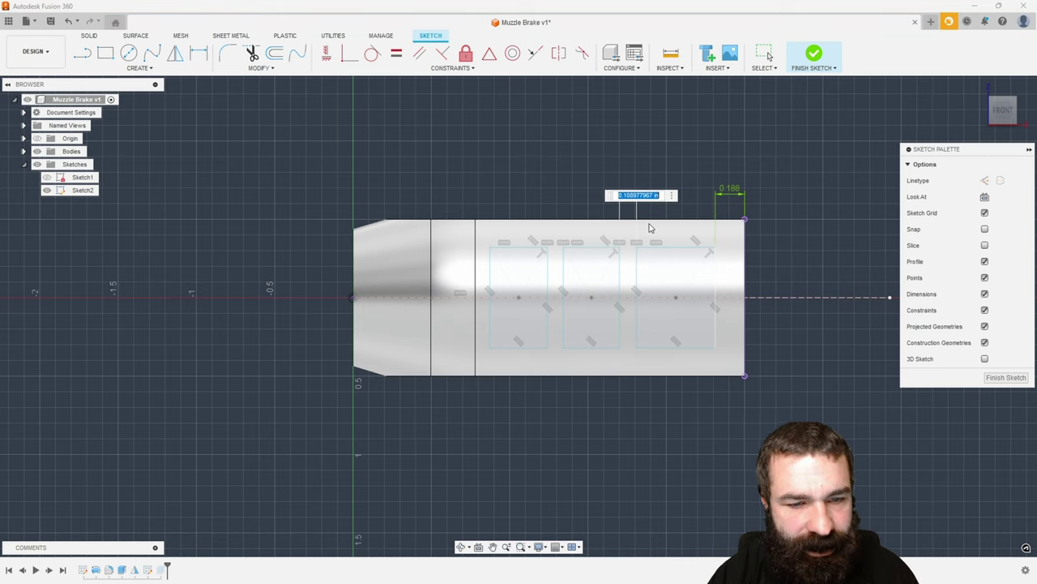
pyautogui.write('.125')
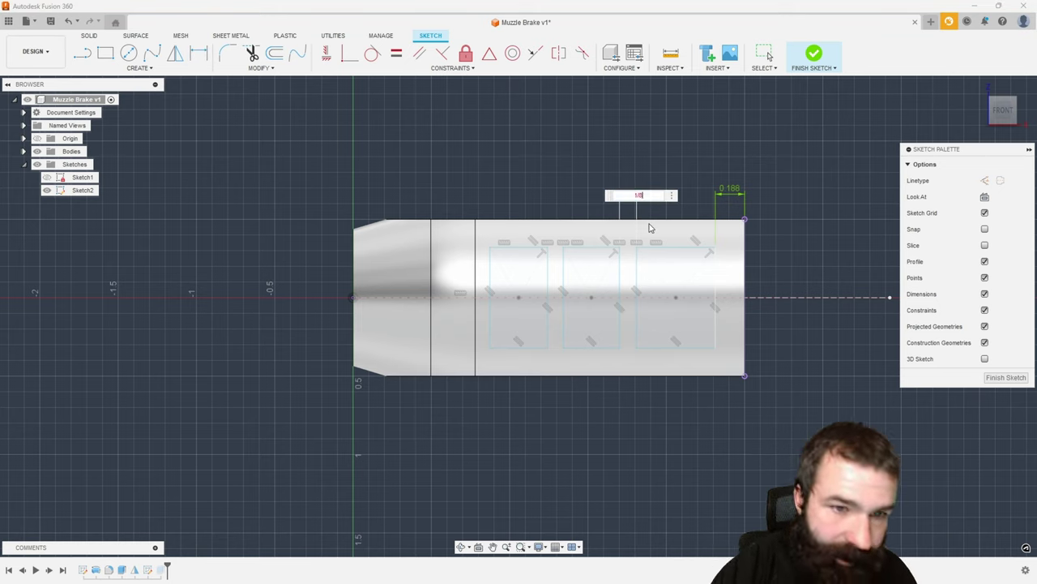
pyautogui.press('Return')
# Dimension the gap between the middle and leftmost rectangles, linking it to the other gap's dimension d22.
pyautogui.click(564, 275)
pyautogui.click(548, 274)
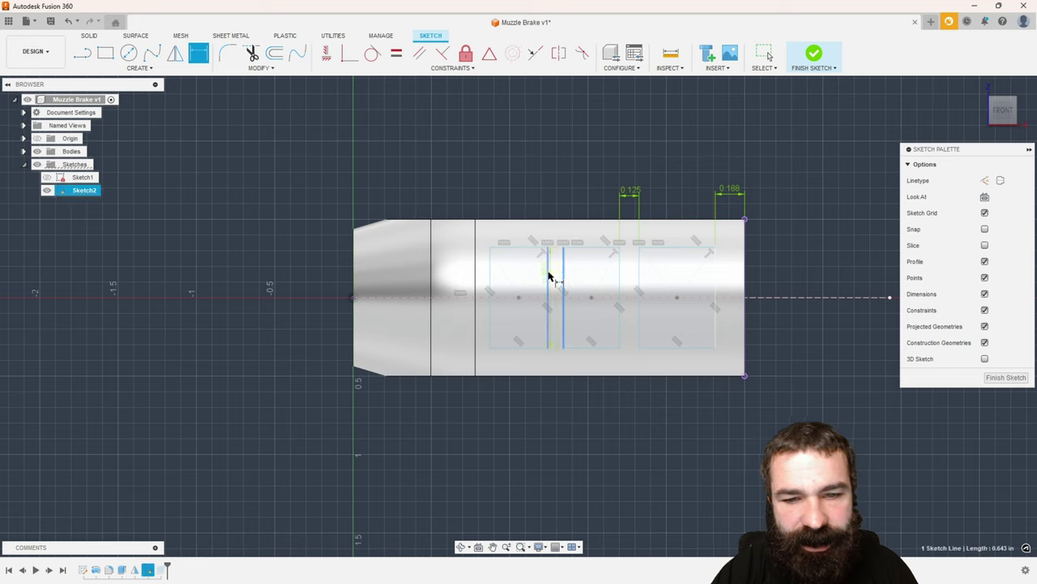
pyautogui.click(569, 195)
pyautogui.write('d22')
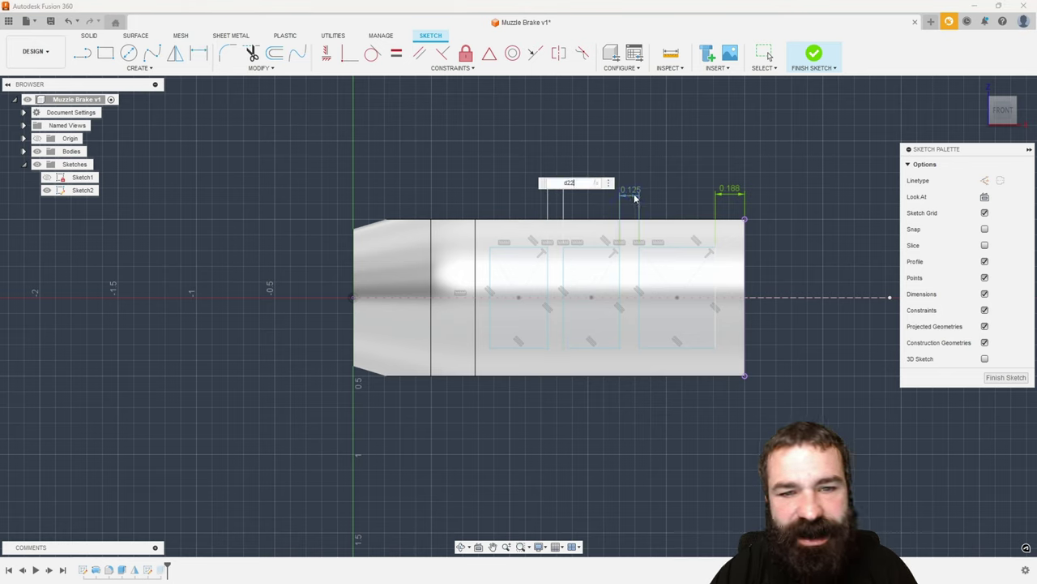
pyautogui.press('Return')
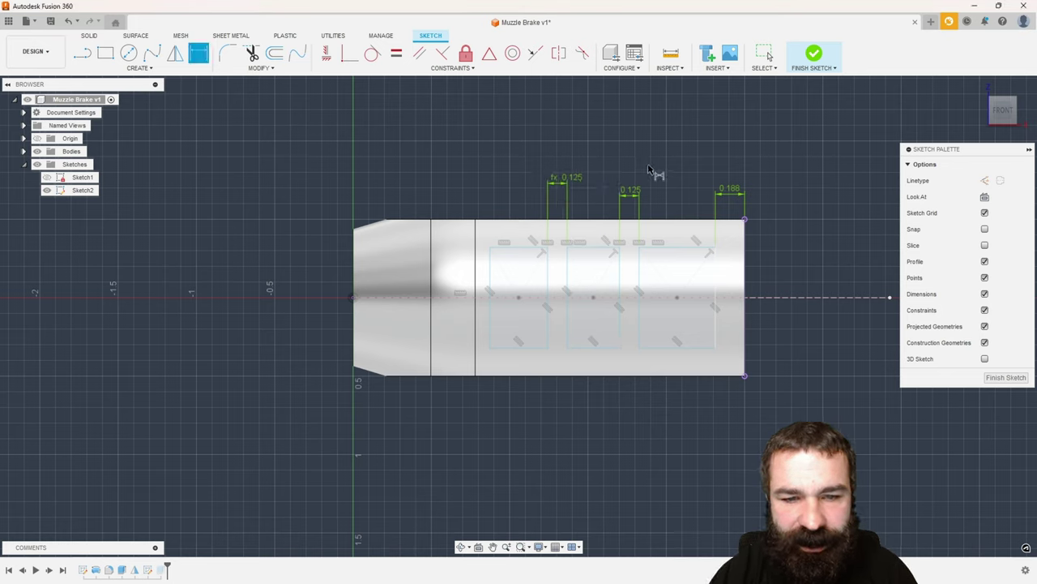
# Dimension the rightmost rectangle's height to 5/8 in (0.625 in) and leave the dimension command.
pyautogui.click(672, 248)
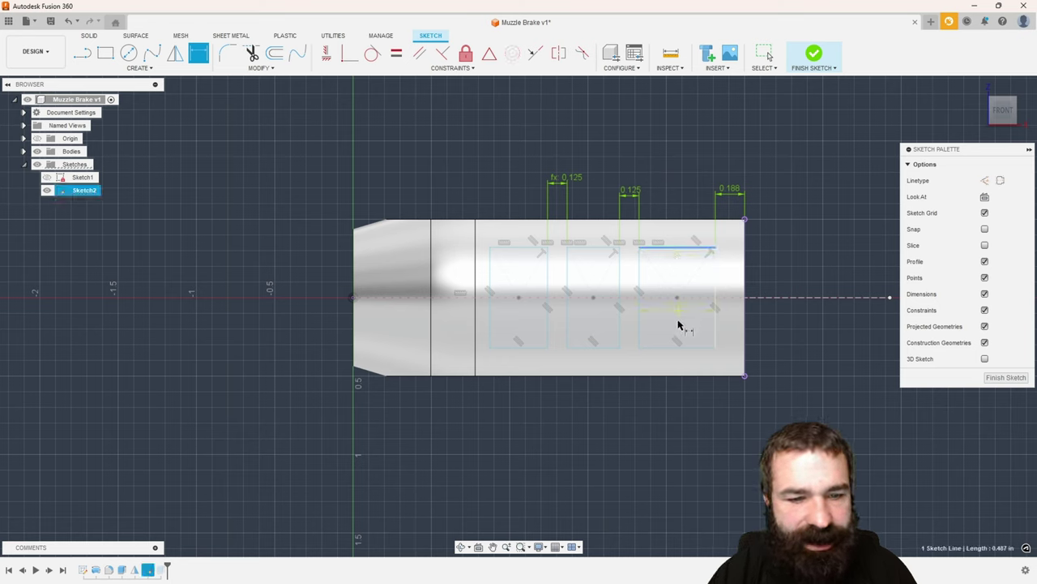
pyautogui.click(687, 348)
pyautogui.click(802, 303)
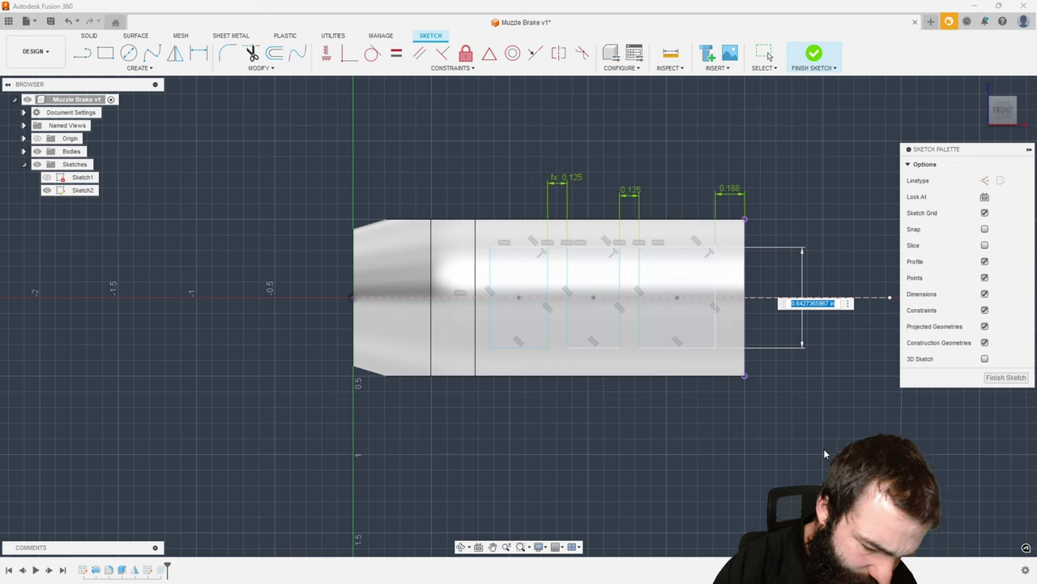
pyautogui.write('.625')
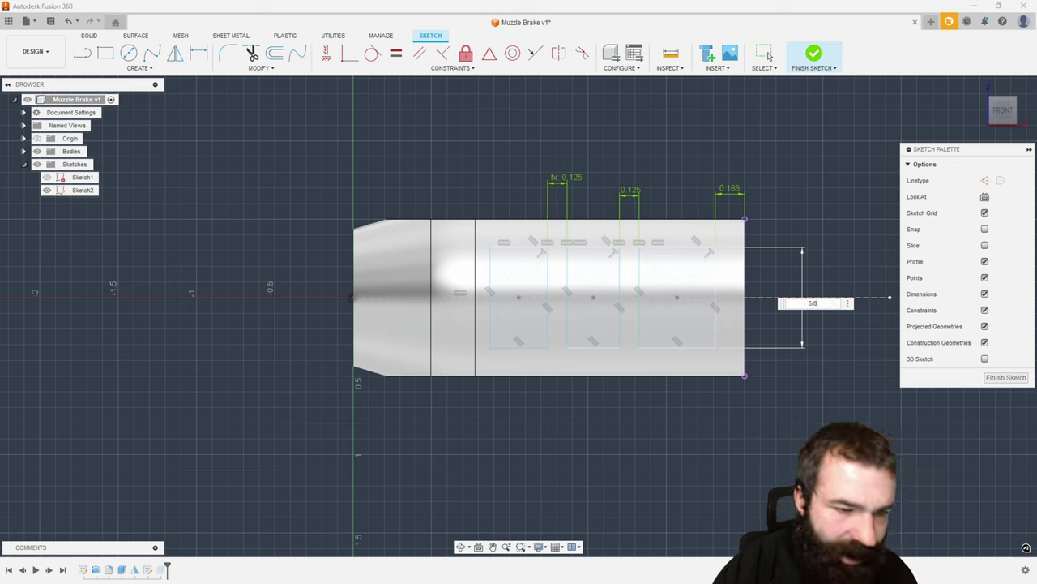
pyautogui.press('Return')
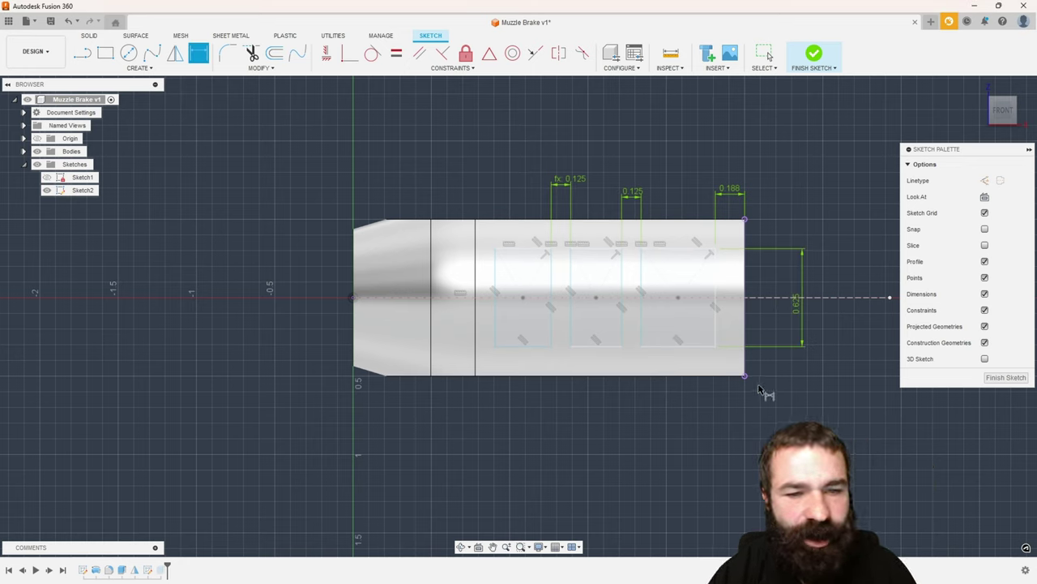
pyautogui.press('Escape')
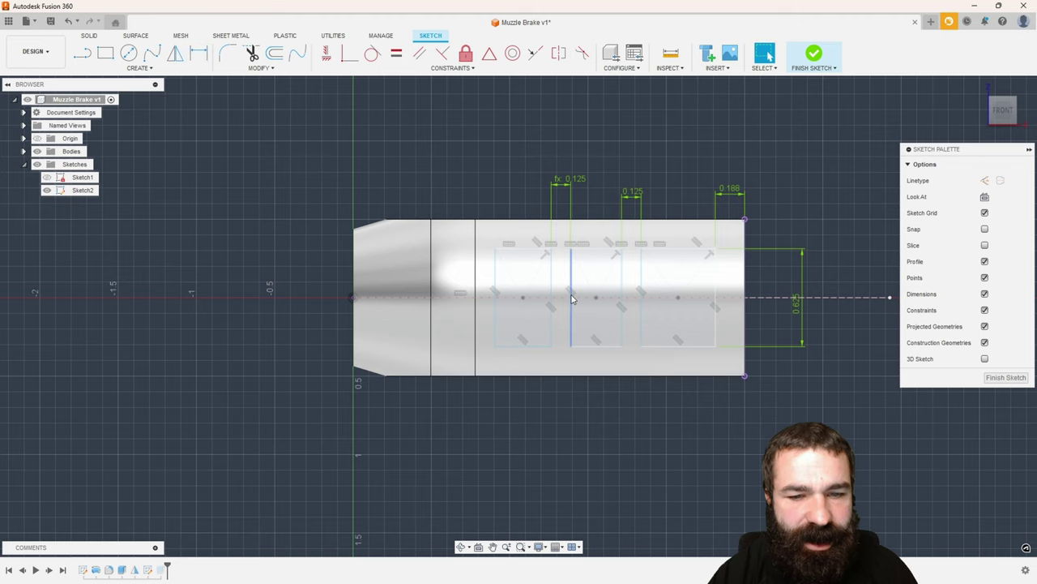
# Test the middle rectangle's free sides, and apply an Equal constraint to the upper edges of the leftmost and middle rectangles.
pyautogui.click(573, 299)
pyautogui.moveTo(574, 299)
pyautogui.mouseDown()
pyautogui.moveTo(584, 296)
pyautogui.moveTo(559, 296)
pyautogui.moveTo(622, 289)
pyautogui.mouseUp()
pyautogui.click(621, 291)
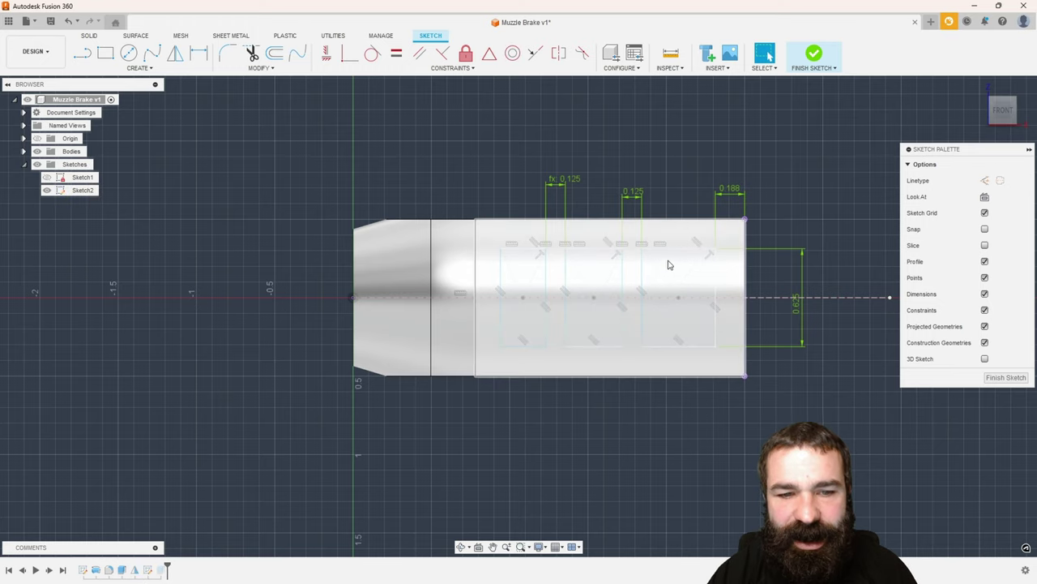
pyautogui.click(396, 53)
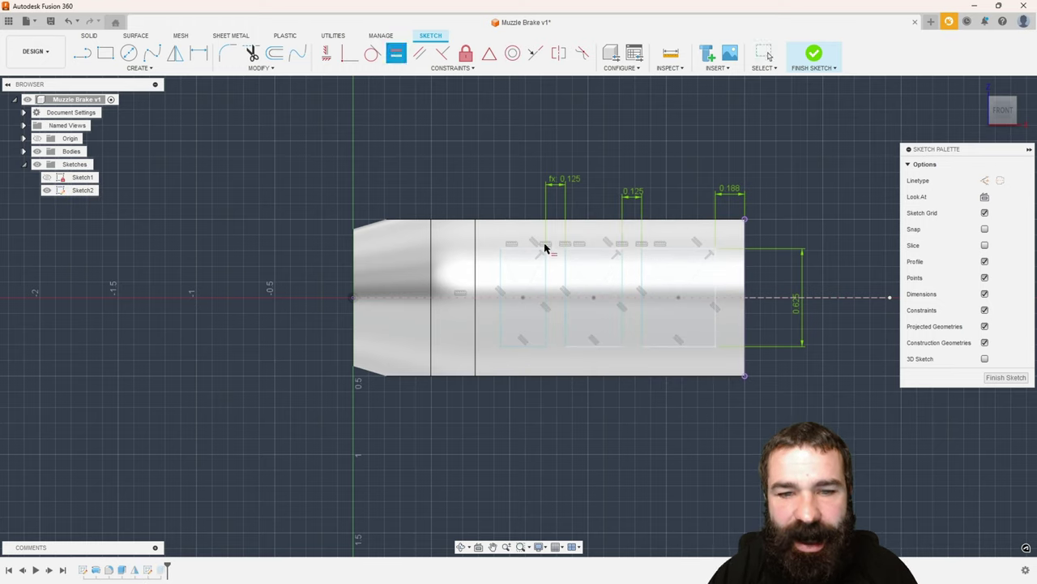
pyautogui.click(527, 253)
pyautogui.click(589, 249)
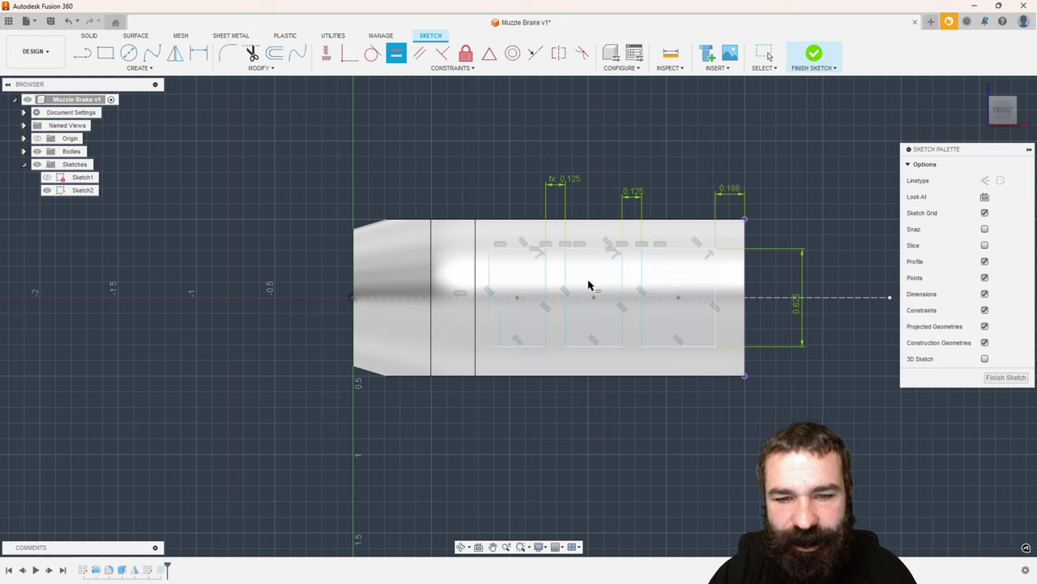
# Dimension the leftmost rectangle's width and correct the entered value to 3/8 in (0.375 in).
pyautogui.click(522, 247)
pyautogui.click(526, 196)
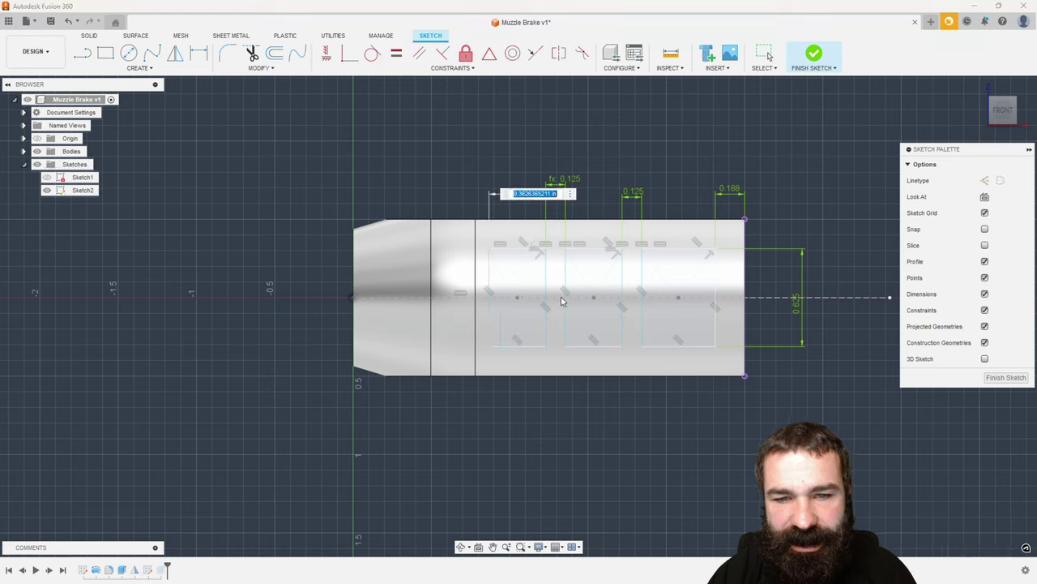
pyautogui.press('BackSpace')
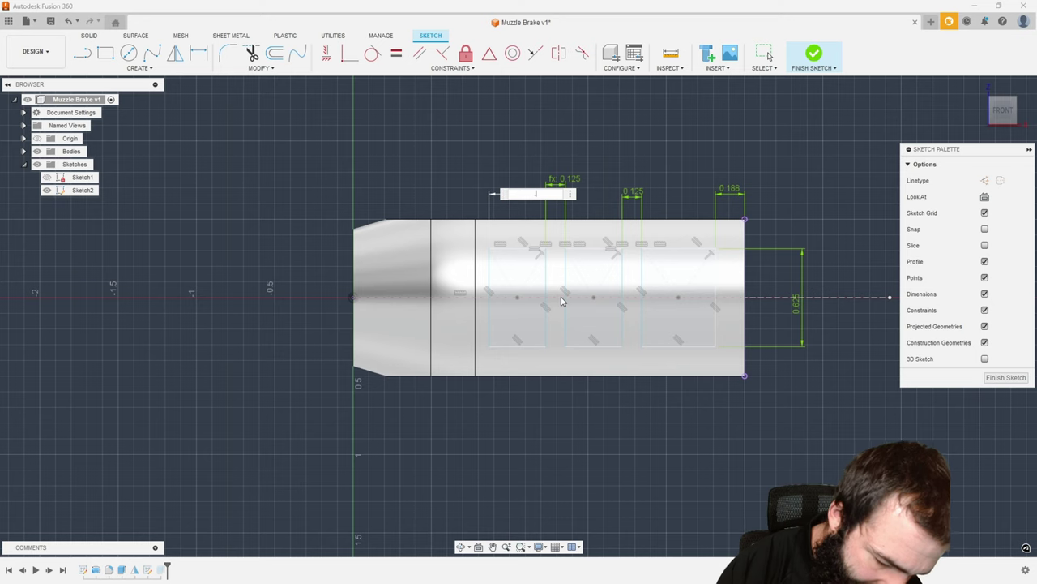
pyautogui.write('3/8')
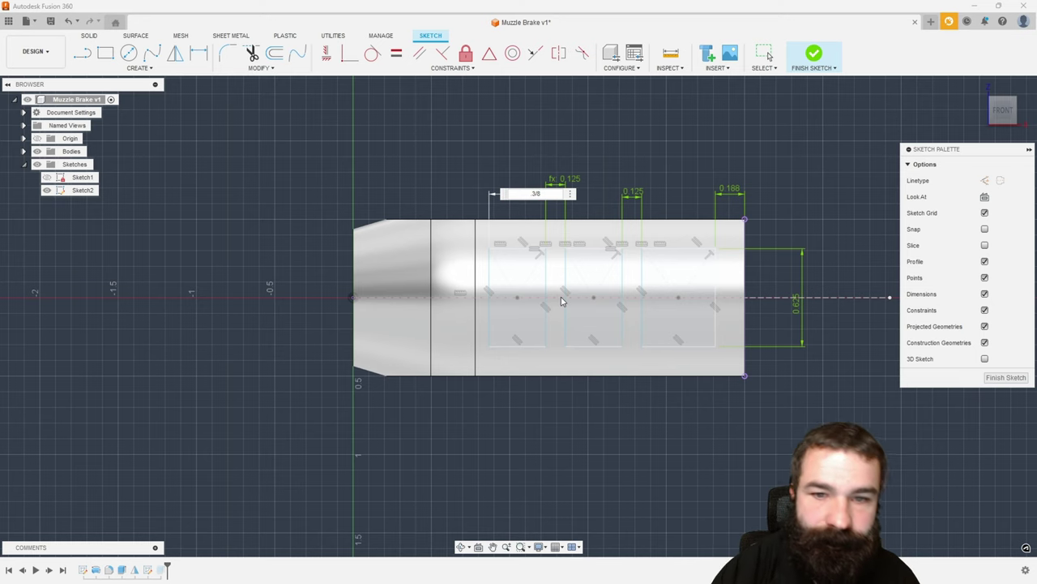
pyautogui.press('Return')
pyautogui.scroll(1, 530, 283)
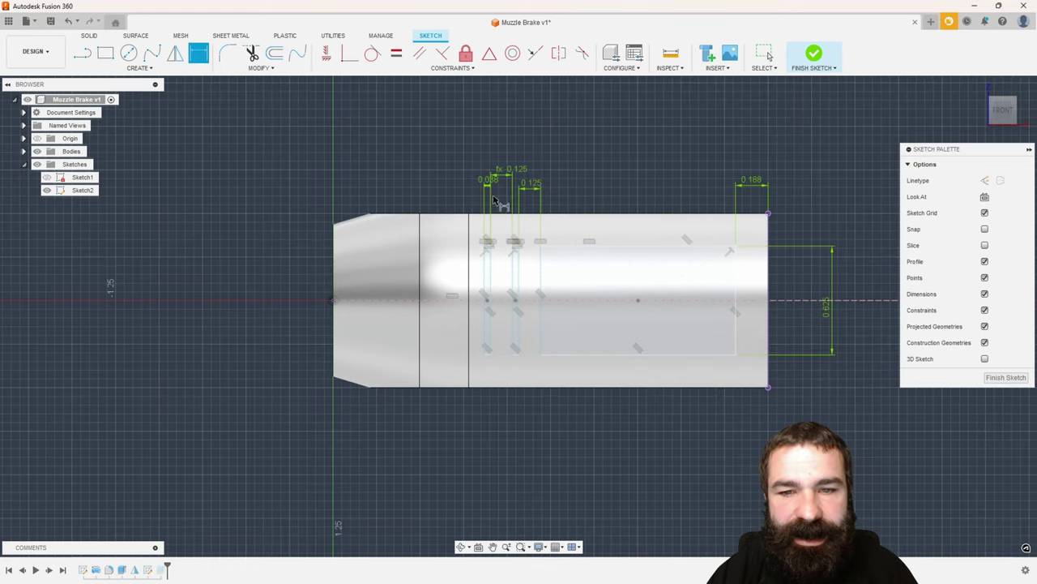
pyautogui.press('Escape')
pyautogui.click(485, 180)
pyautogui.doubleClick(485, 180)
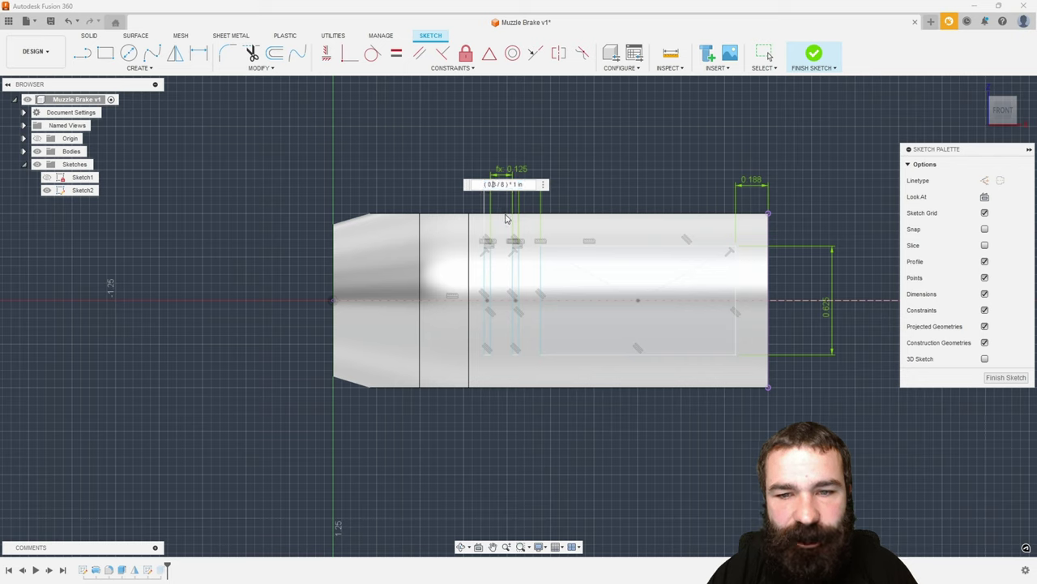
pyautogui.press('Return')
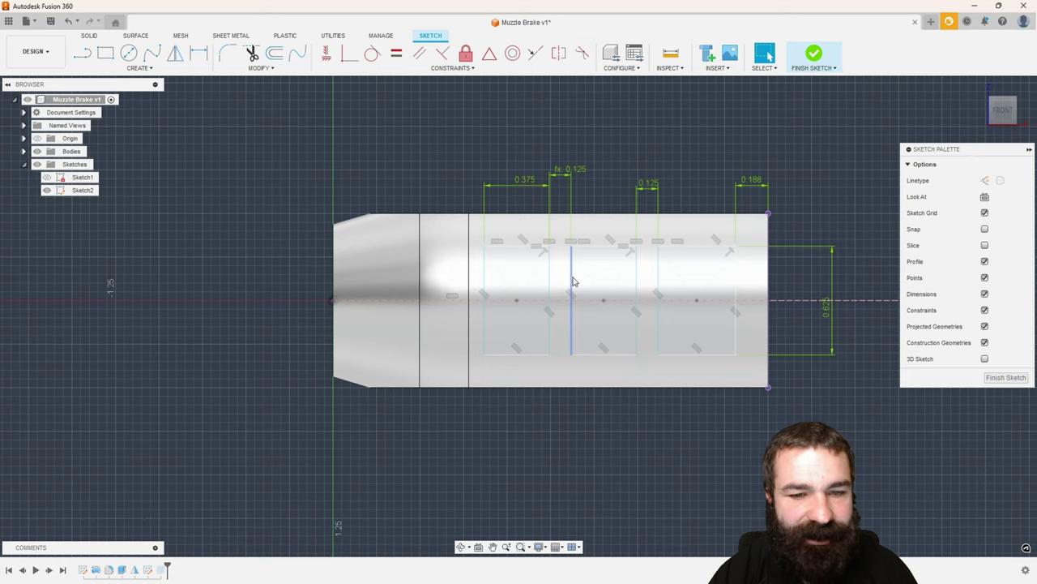
# Shift the middle rectangle's left side slightly and dimension the rightmost rectangle's width to 0.50 in.
pyautogui.moveTo(575, 279)
pyautogui.mouseDown()
pyautogui.moveTo(595, 283)
pyautogui.moveTo(556, 280)
pyautogui.mouseUp()
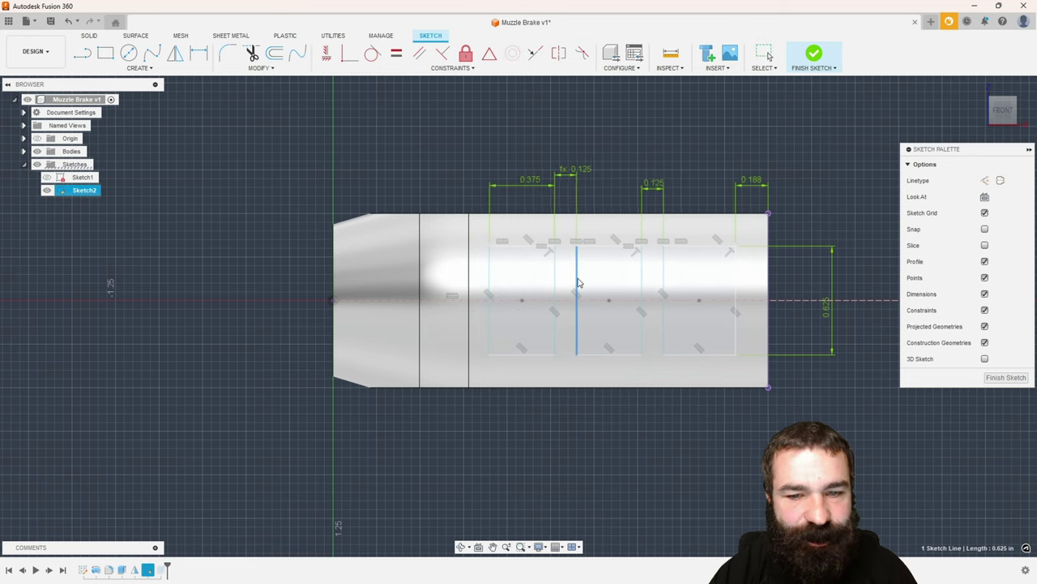
pyautogui.moveTo(579, 282); pyautogui.dragTo(575, 282)
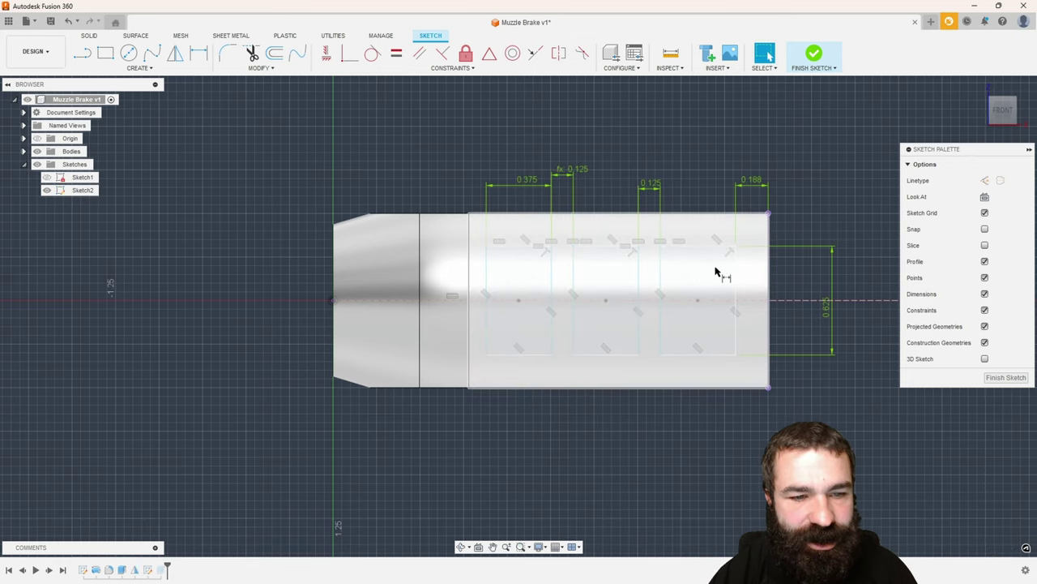
pyautogui.press('d')
pyautogui.click(702, 247)
pyautogui.click(690, 184)
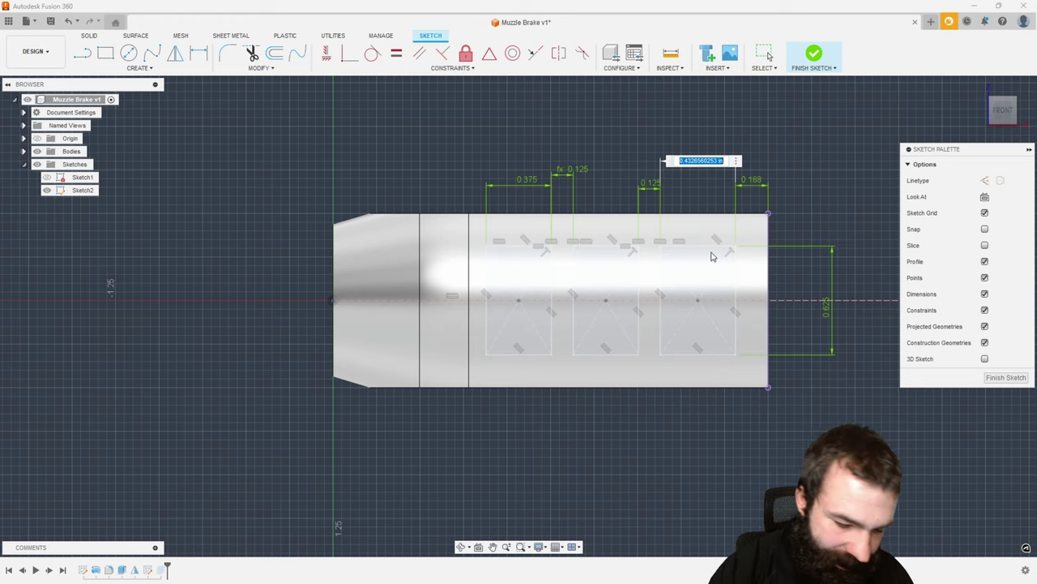
pyautogui.write('5')
pyautogui.press('Return')
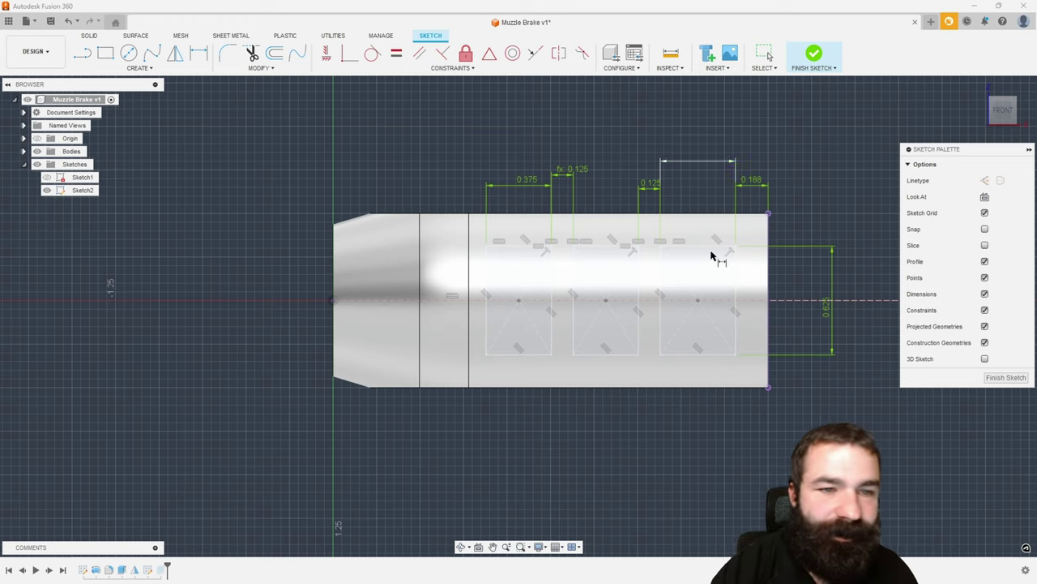
pyautogui.press('Escape')
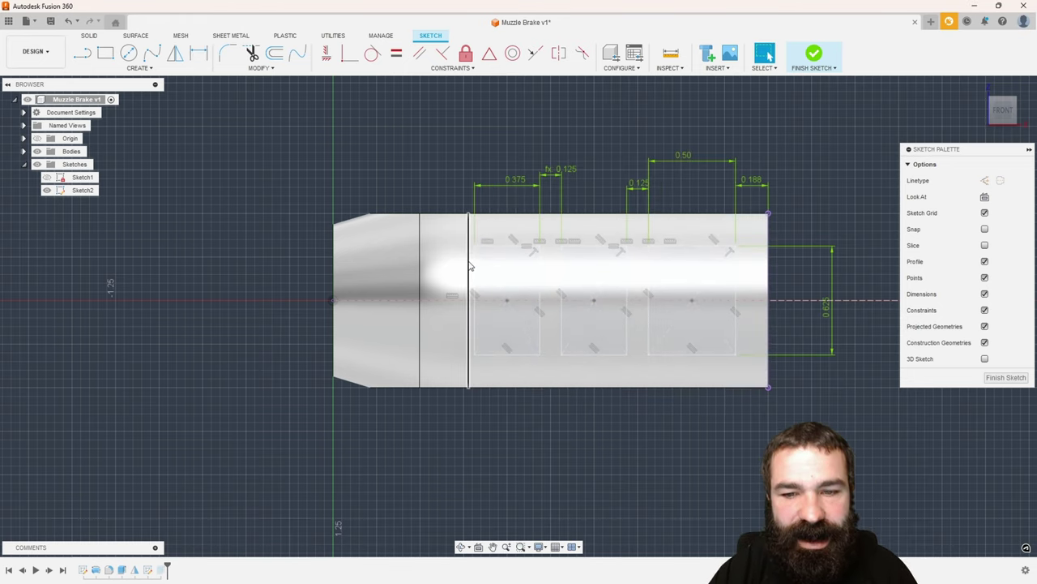
# Finish the port sketch and inspect the updated port cuts on the body.
pyautogui.moveTo(672, 301)
pyautogui.keyDown('shift'); pyautogui.mouseDown(button='middle')
pyautogui.moveTo(659, 317)
pyautogui.moveTo(664, 335)
pyautogui.mouseUp(button='middle'); pyautogui.keyUp('shift')
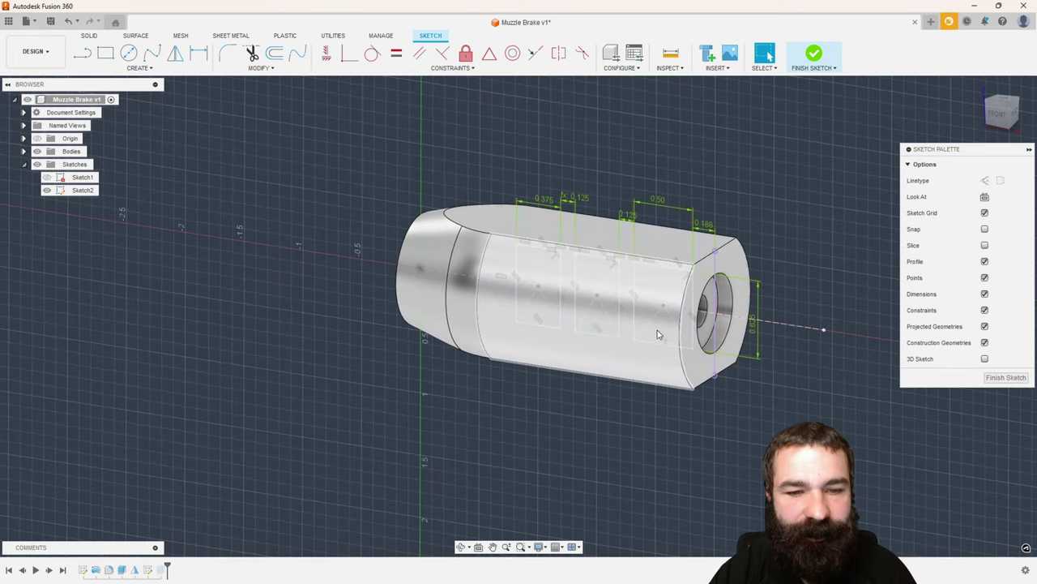
pyautogui.click(1006, 378)
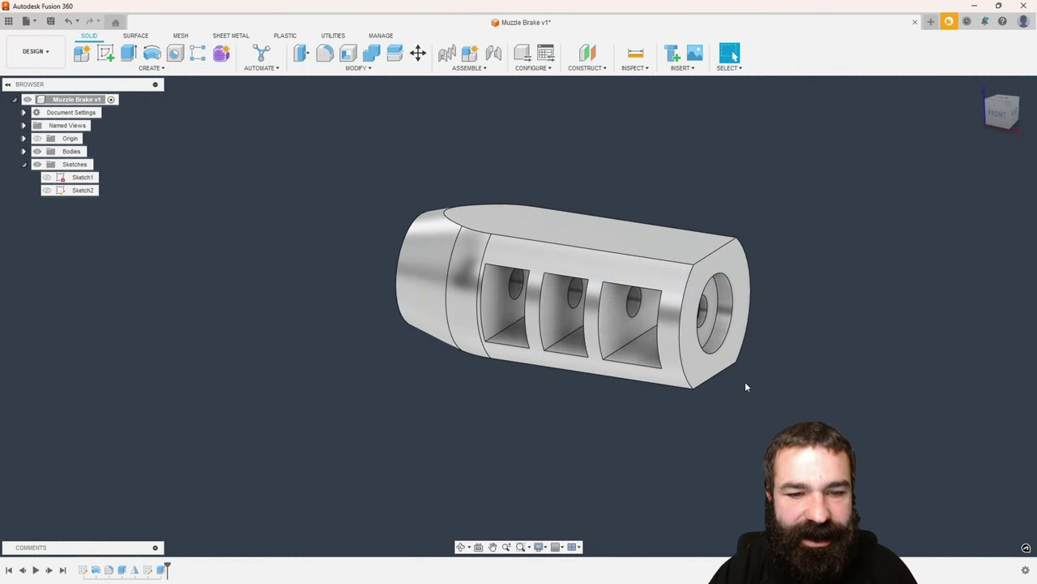
pyautogui.keyDown('shift'); pyautogui.moveTo(686, 353); pyautogui.dragTo(581, 371, button='middle'); pyautogui.keyUp('shift')
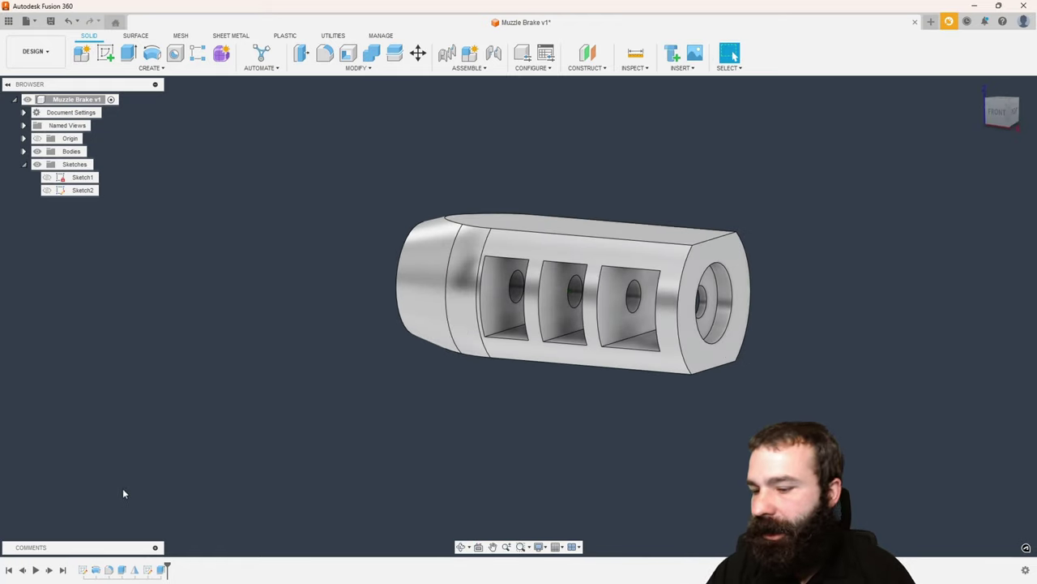
# Edit the existing fillet on the body's tapered end and set its radius to 0.5 in.
pyautogui.doubleClick(97, 570)
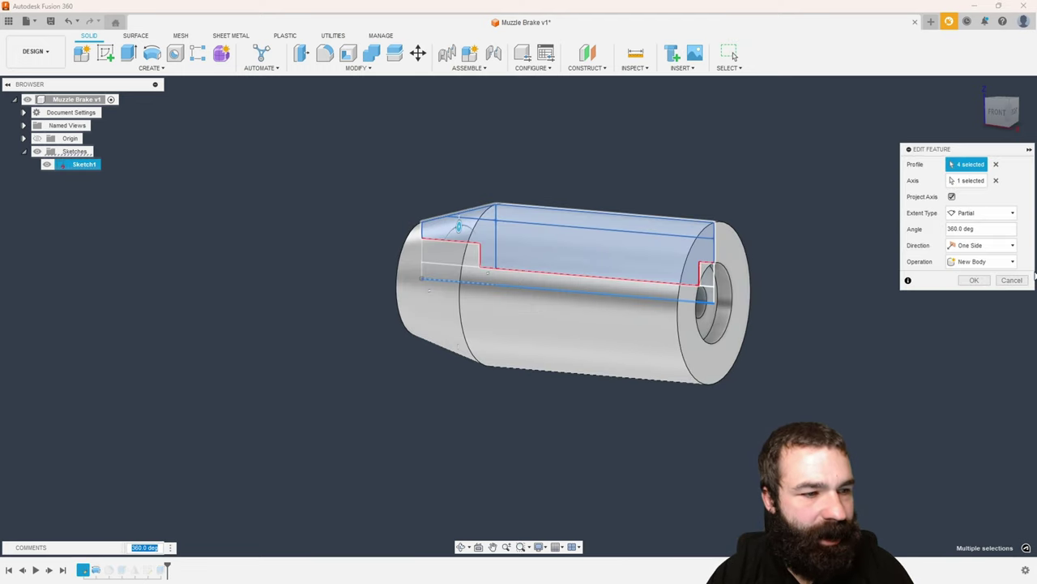
pyautogui.click(1011, 279)
pyautogui.doubleClick(107, 570)
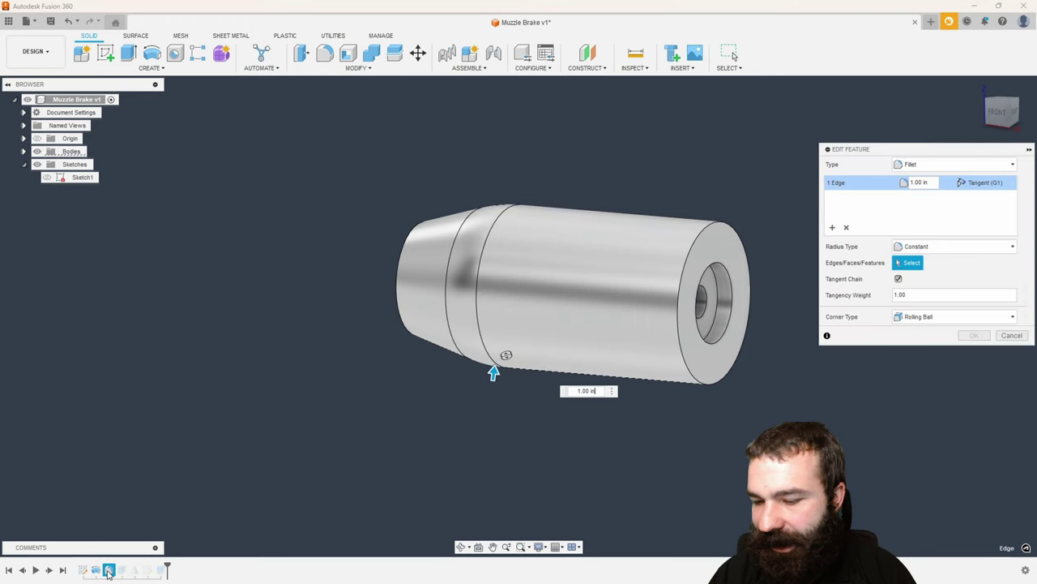
pyautogui.click(931, 183)
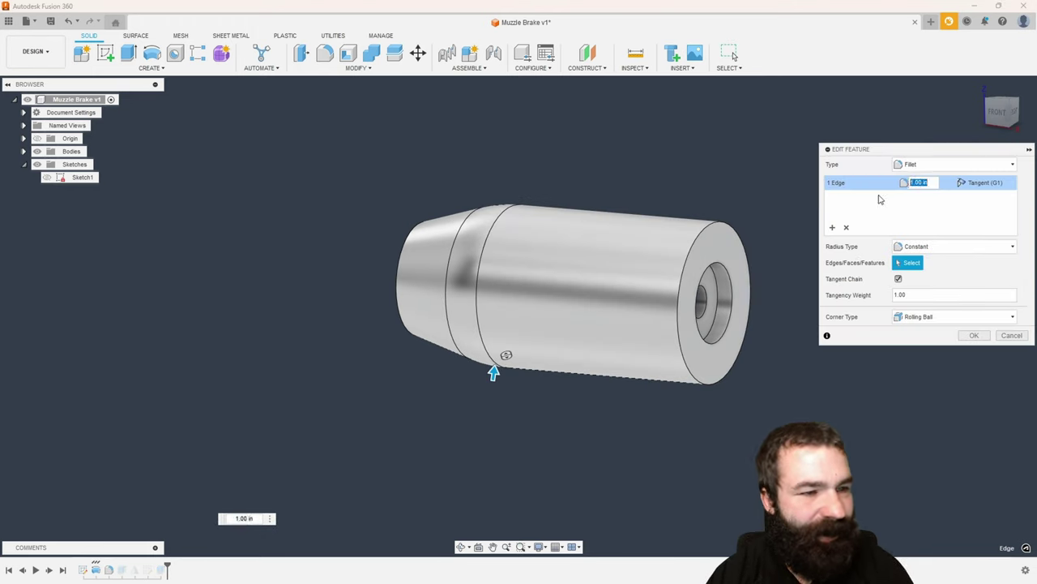
pyautogui.write('.')
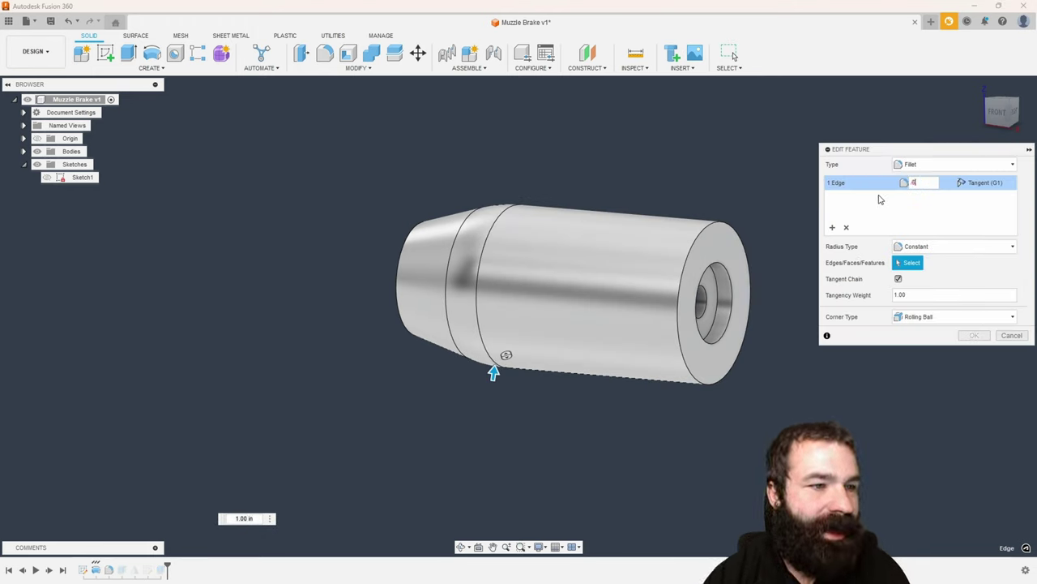
pyautogui.write('5')
pyautogui.press('Return')
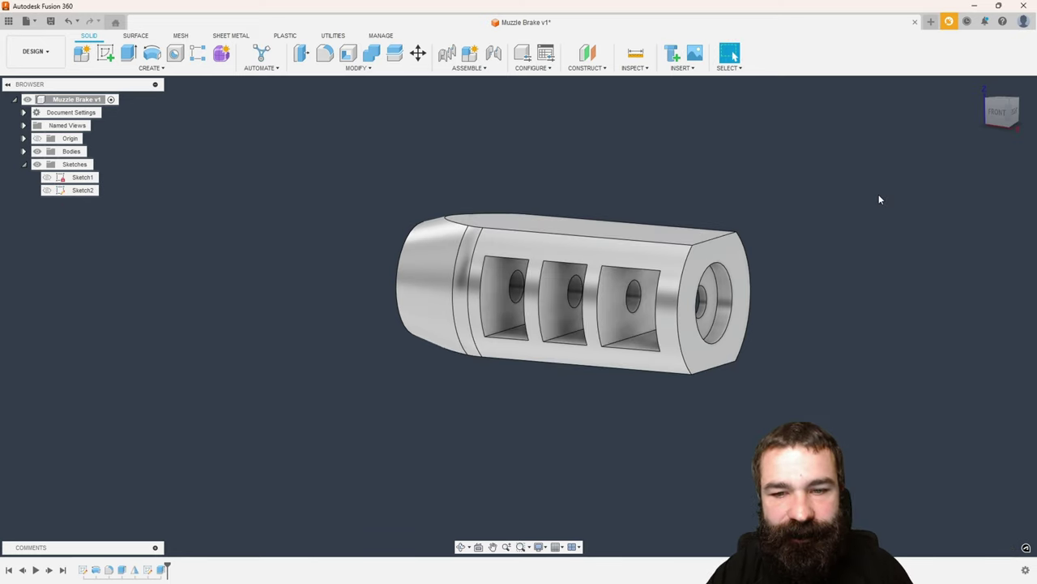
# Start a Fillet and select all four corner edges of both the leftmost and middle side ports.
pyautogui.scroll(2, 464, 273)
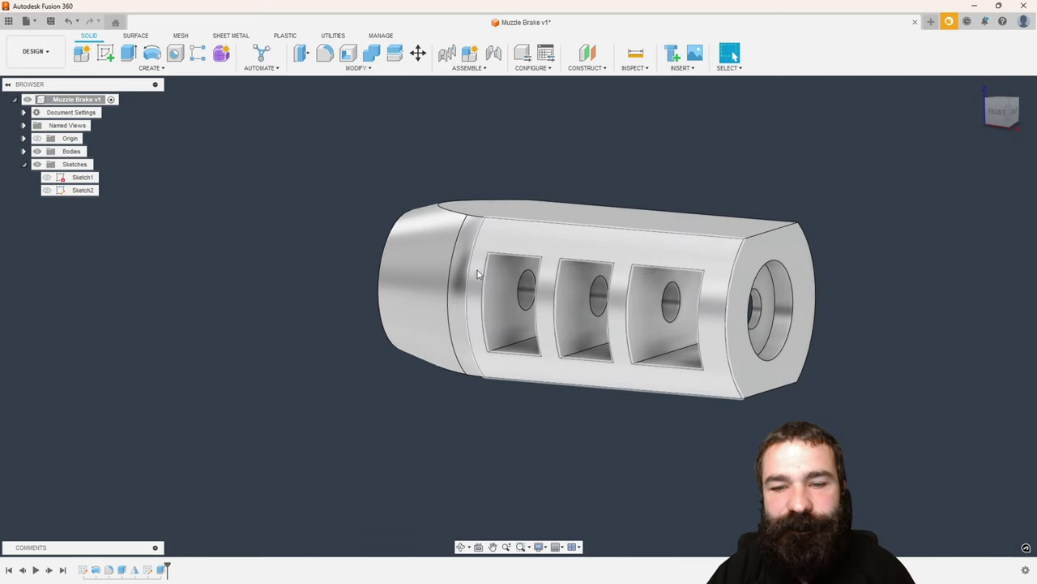
pyautogui.click(998, 111)
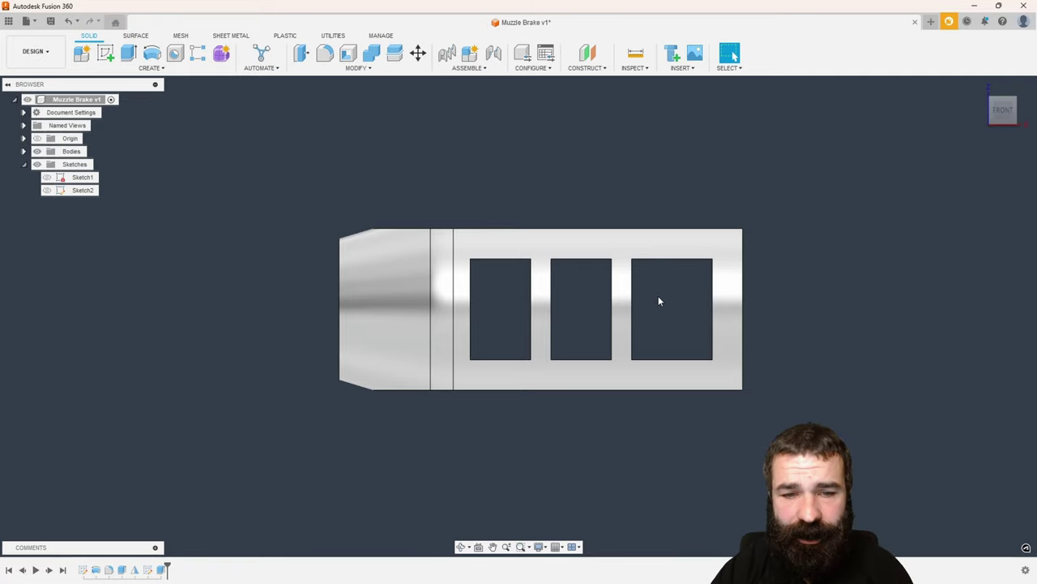
pyautogui.keyDown('shift'); pyautogui.moveTo(658, 301); pyautogui.dragTo(640, 313, button='middle'); pyautogui.keyUp('shift')
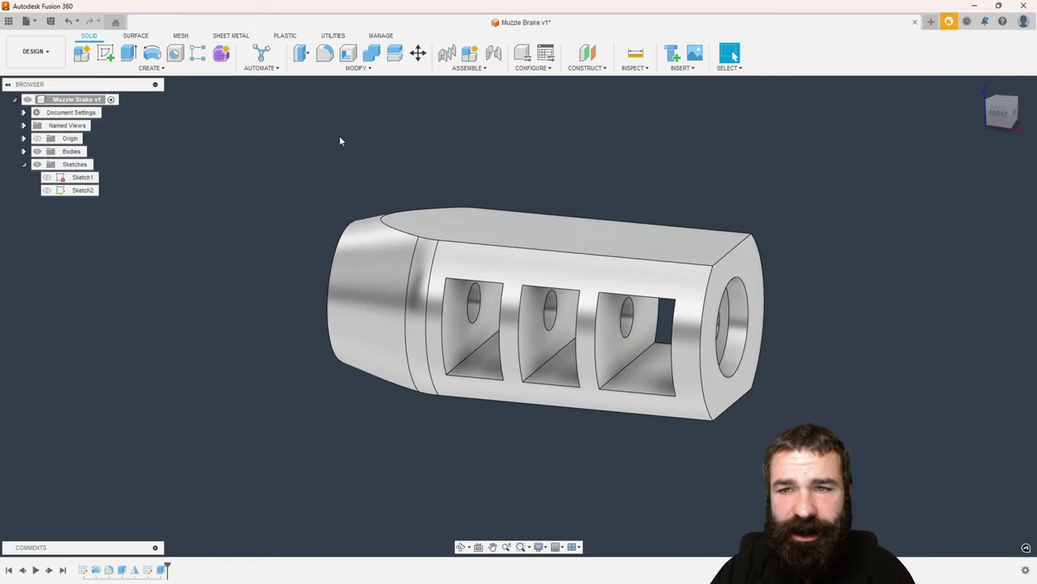
pyautogui.click(330, 60)
pyautogui.scroll(2, 470, 293)
pyautogui.click(489, 358)
pyautogui.keyDown('shift'); pyautogui.moveTo(491, 355); pyautogui.dragTo(529, 364, button='middle'); pyautogui.keyUp('shift')
pyautogui.click(535, 362)
pyautogui.click(547, 264)
pyautogui.click(492, 256)
pyautogui.click(646, 275)
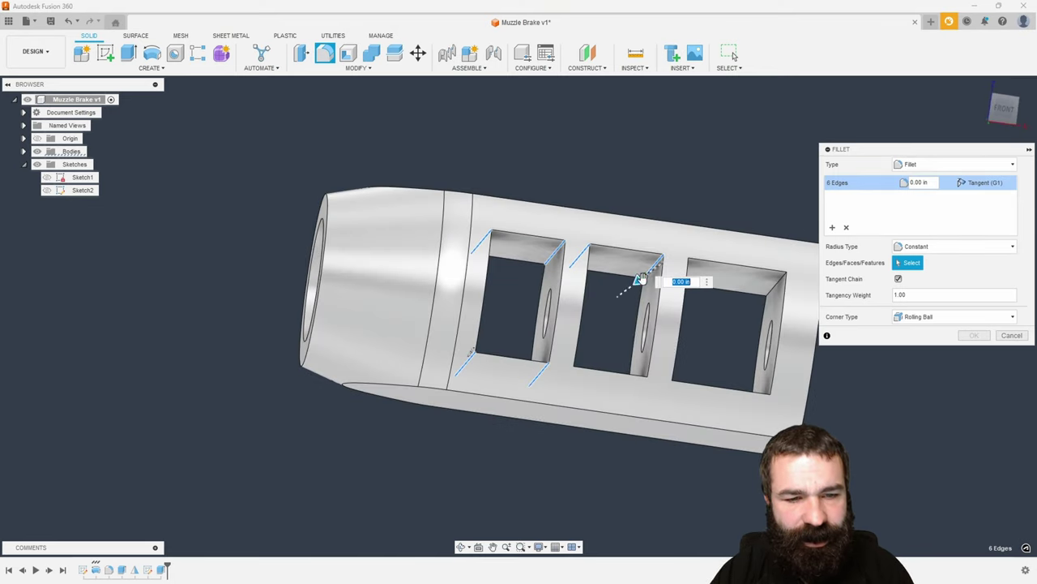
pyautogui.keyDown('shift'); pyautogui.moveTo(645, 274); pyautogui.dragTo(476, 355, button='middle'); pyautogui.keyUp('shift')
pyautogui.click(636, 375)
pyautogui.keyDown('shift'); pyautogui.moveTo(636, 375); pyautogui.dragTo(593, 373, button='middle'); pyautogui.keyUp('shift')
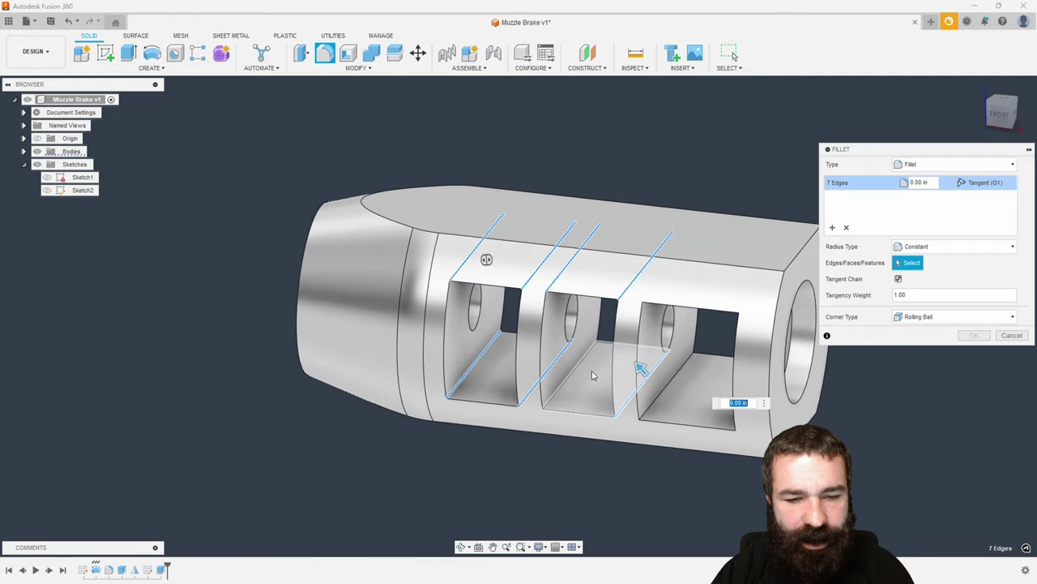
pyautogui.click(580, 369)
# Add the rightmost port's four corner edges to the Fillet and round all selected edges with a 0.125 in radius.
pyautogui.click(665, 389)
pyautogui.keyDown('shift'); pyautogui.moveTo(666, 391); pyautogui.dragTo(735, 354, button='middle'); pyautogui.keyUp('shift')
pyautogui.click(759, 395)
pyautogui.keyDown('shift'); pyautogui.moveTo(747, 389); pyautogui.dragTo(746, 414, button='middle'); pyautogui.keyUp('shift')
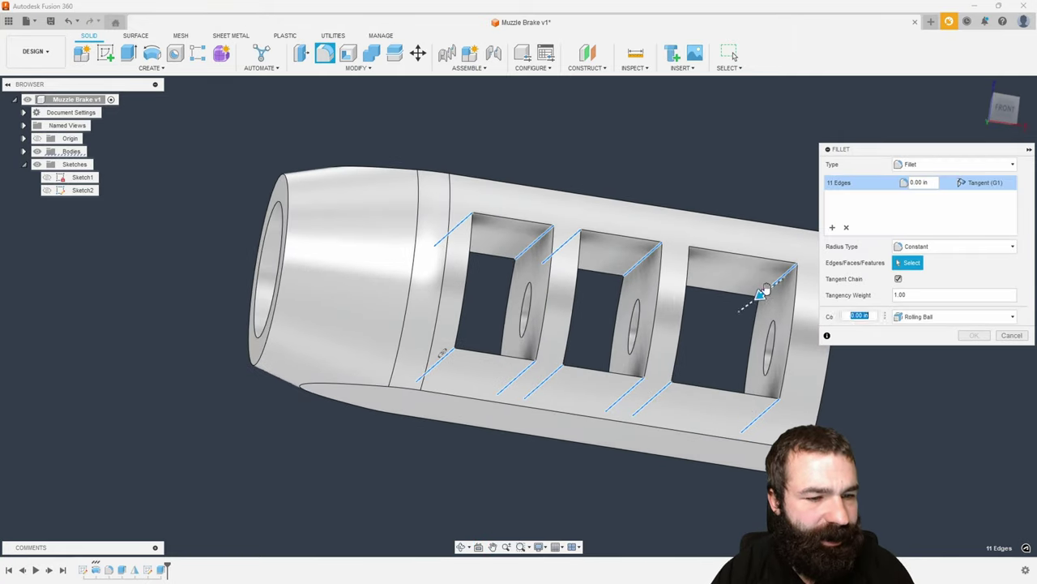
pyautogui.keyDown('shift'); pyautogui.moveTo(765, 290); pyautogui.dragTo(713, 301, button='middle'); pyautogui.keyUp('shift')
pyautogui.click(707, 302)
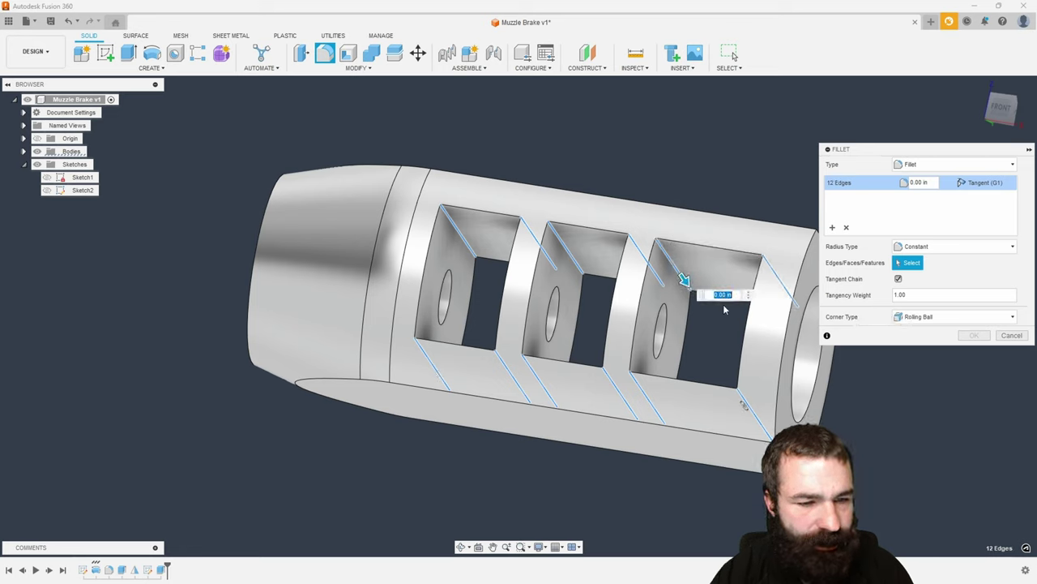
pyautogui.write('.1')
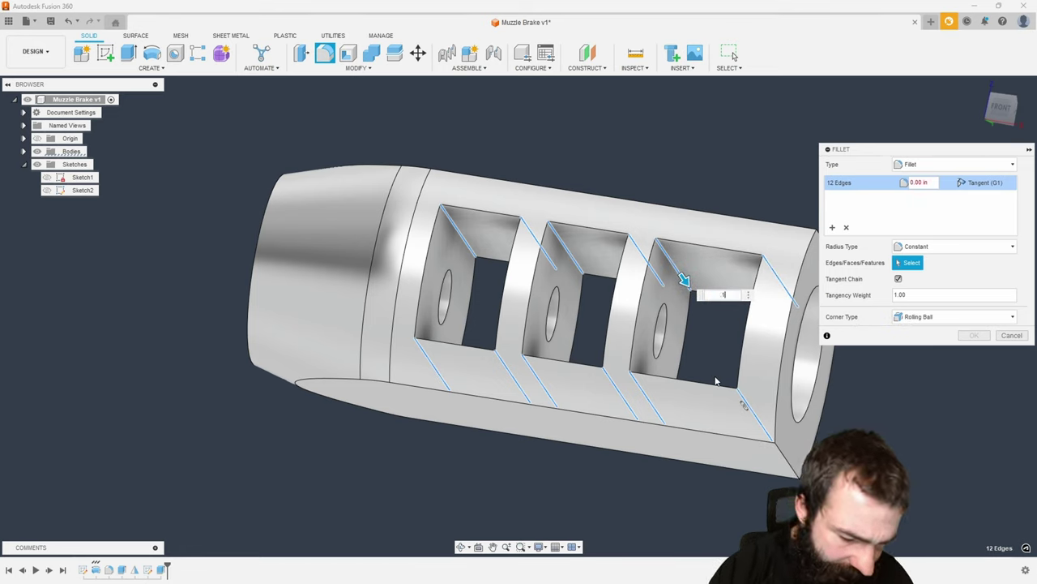
pyautogui.write('25')
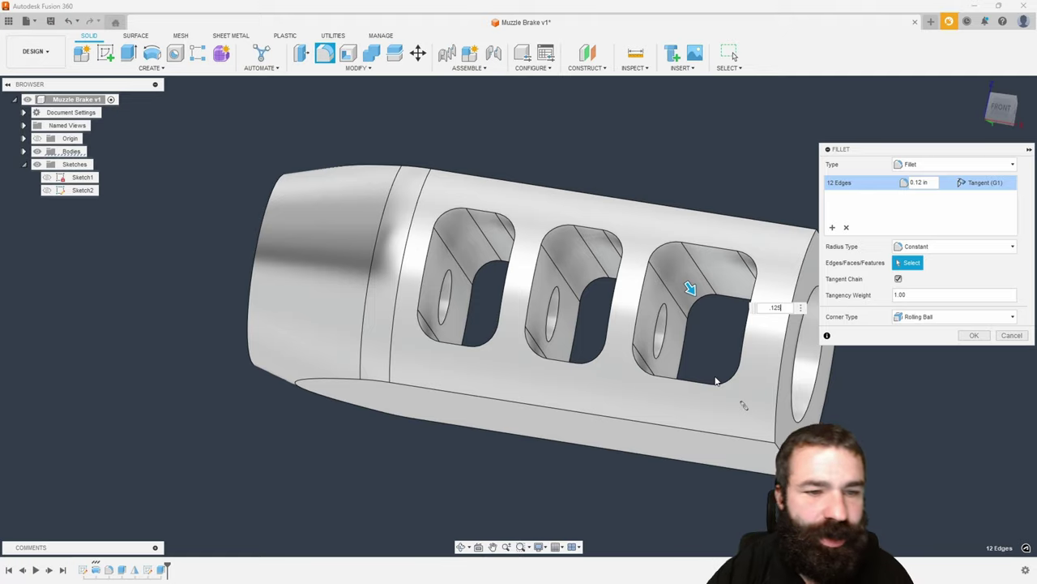
pyautogui.keyDown('shift'); pyautogui.moveTo(716, 381); pyautogui.dragTo(698, 302, button='middle'); pyautogui.keyUp('shift')
pyautogui.click(974, 336)
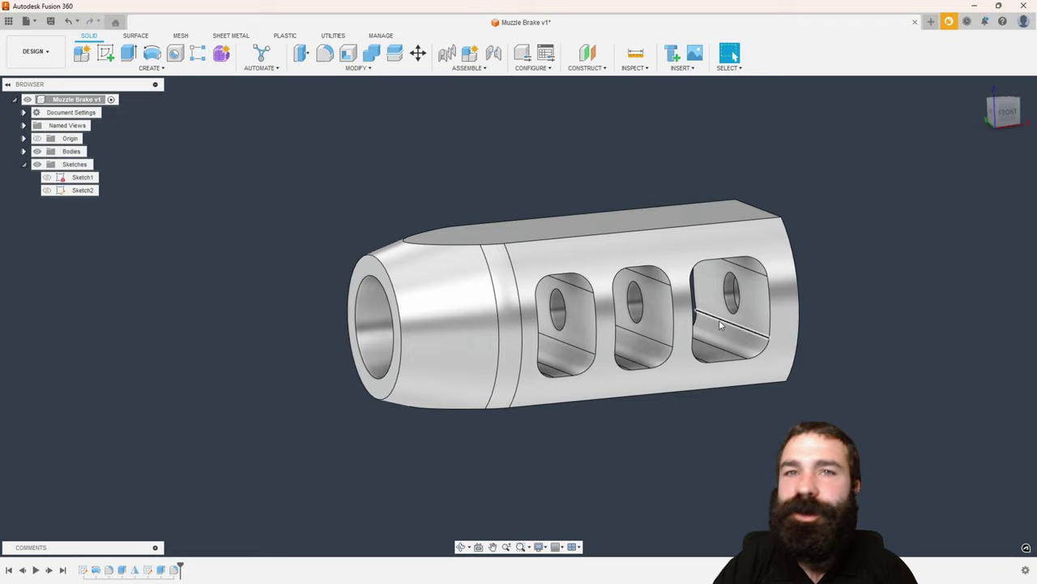
# Start a sketch on the body's upper flat and draw a construction centerline about 3.09 in long from the origin along the body's axis.
pyautogui.keyDown('shift'); pyautogui.moveTo(720, 324); pyautogui.dragTo(730, 253, button='middle'); pyautogui.keyUp('shift')
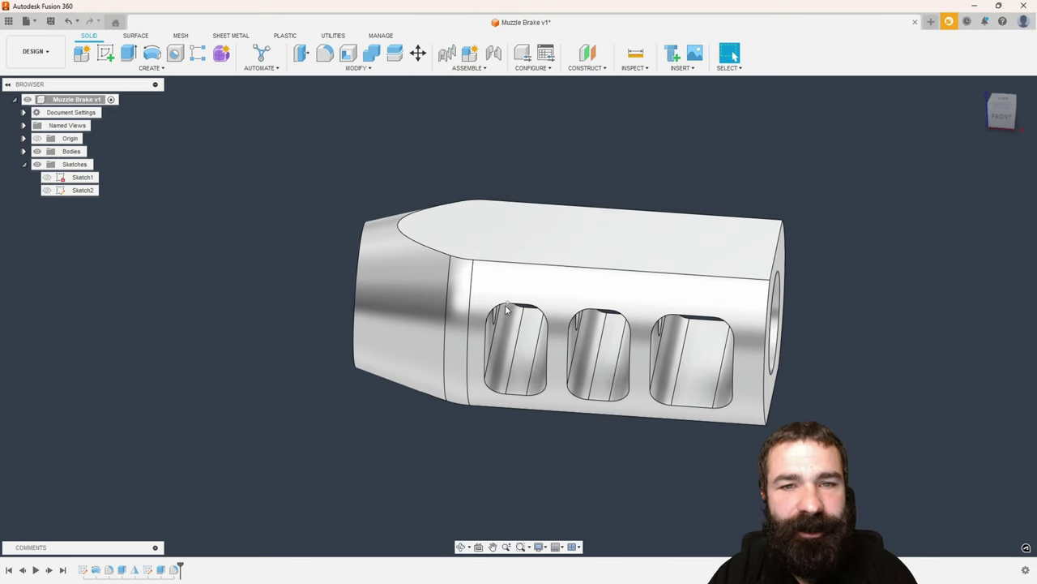
pyautogui.click(109, 53)
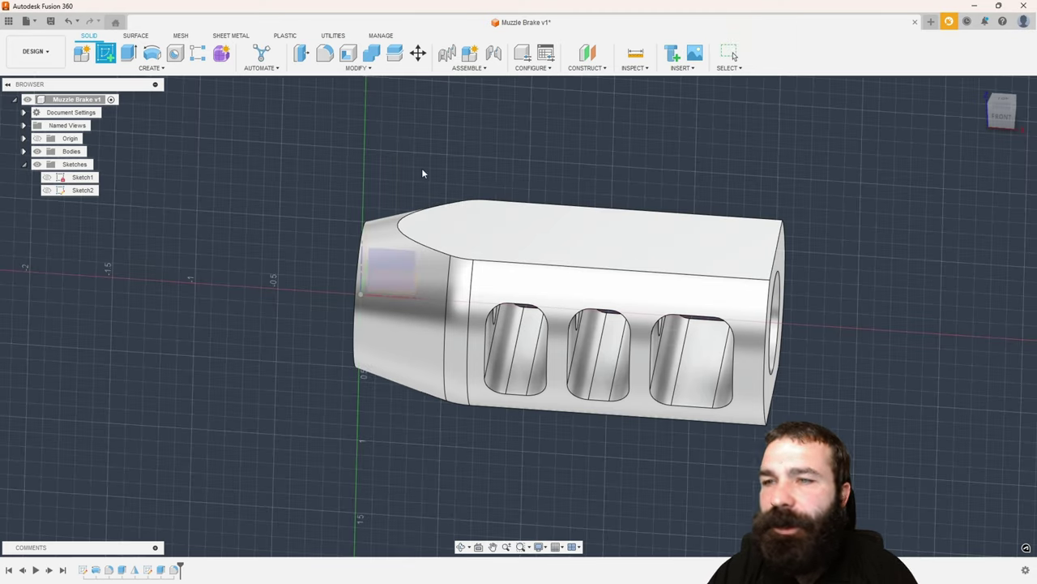
pyautogui.click(567, 232)
pyautogui.scroll(-1, 261, 263)
pyautogui.press('l')
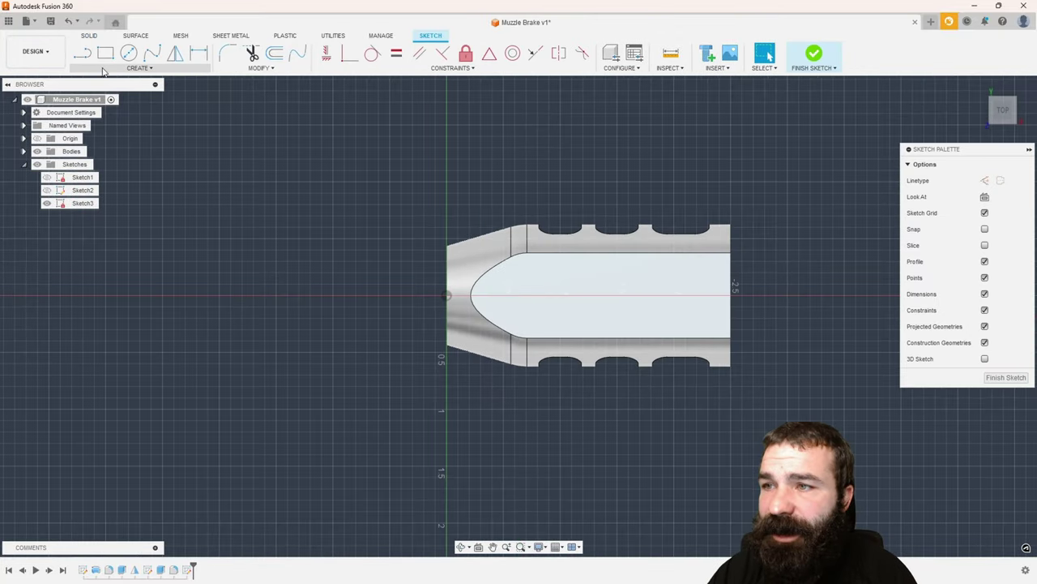
pyautogui.click(448, 297)
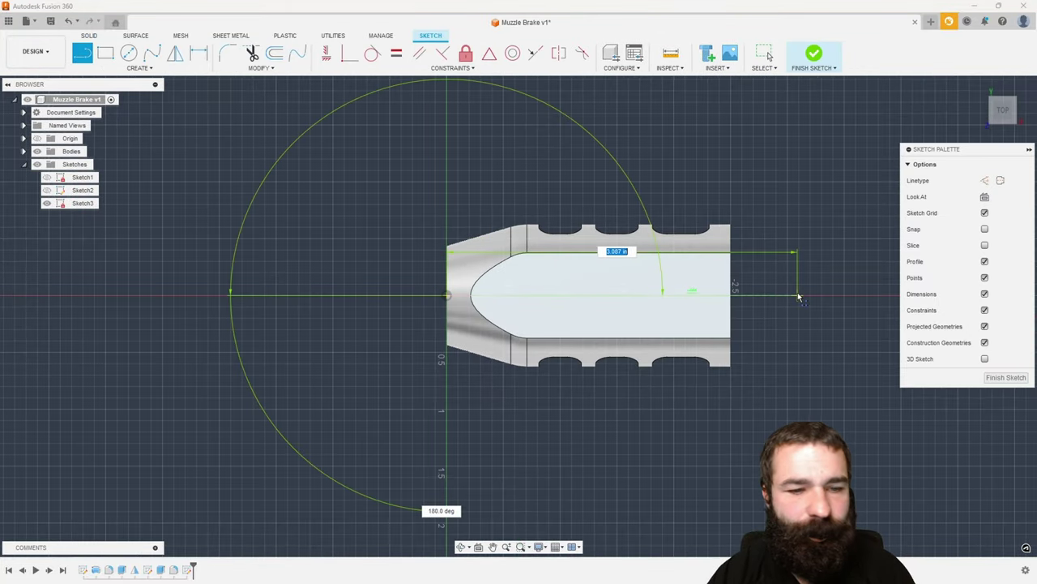
pyautogui.click(798, 297)
pyautogui.press('Escape')
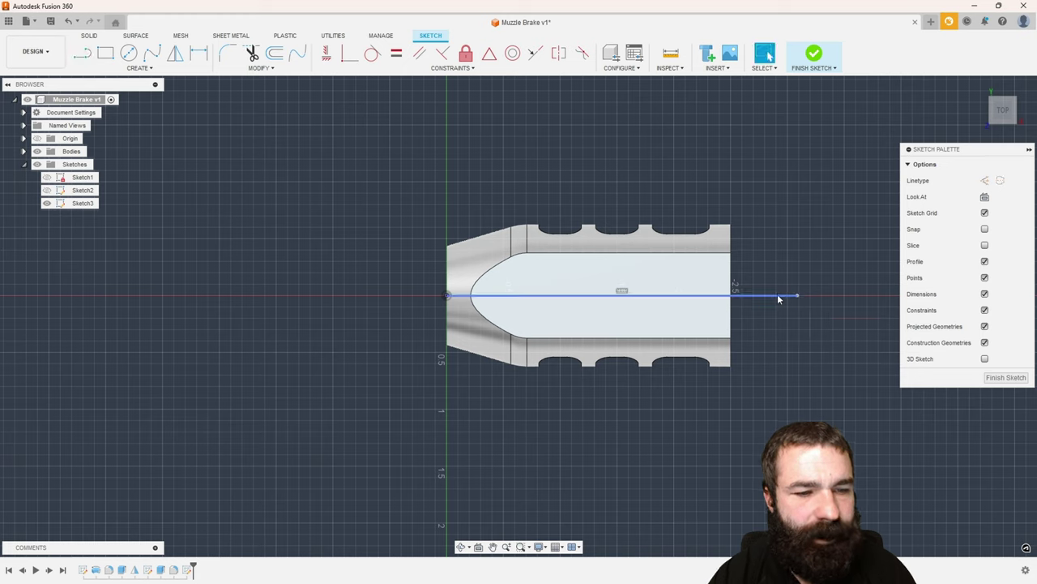
pyautogui.press('x')
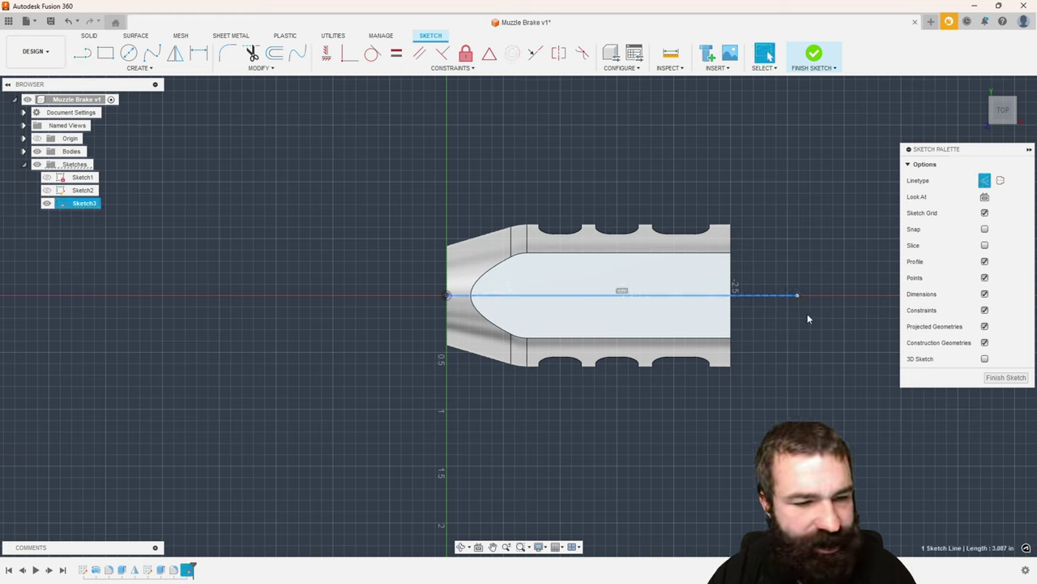
pyautogui.click(807, 317)
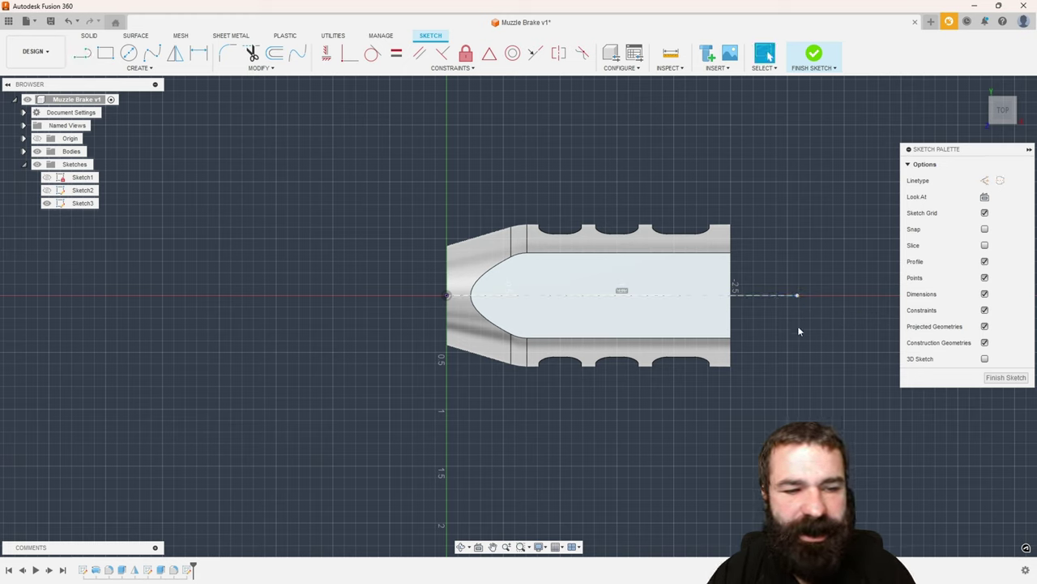
# Sketch three circles centered on the construction centerline, roughly in line with the ports, the leftmost about 0.35 in in diameter.
pyautogui.click(128, 53)
pyautogui.scroll(2, 673, 293)
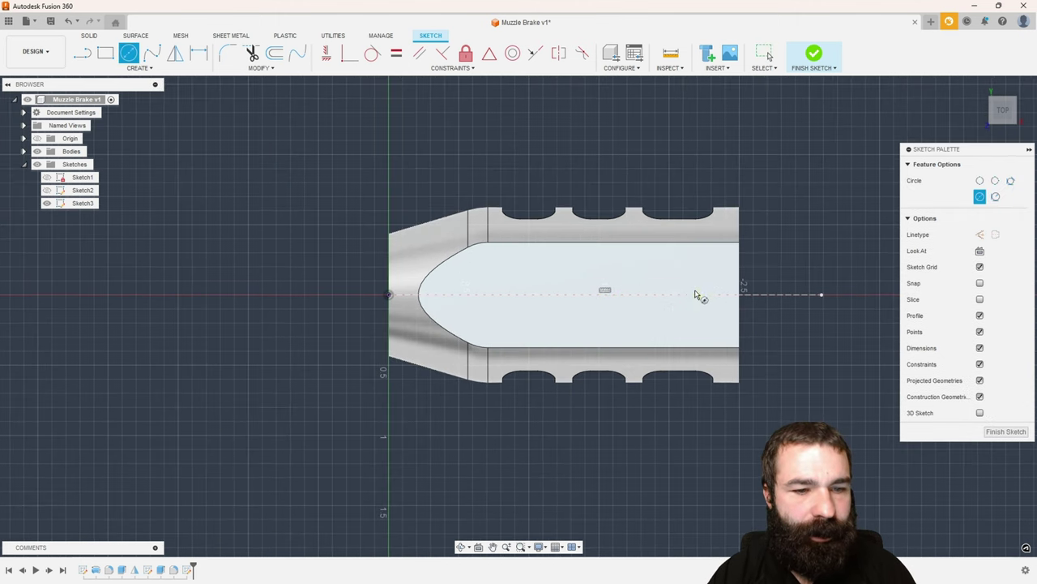
pyautogui.click(597, 296)
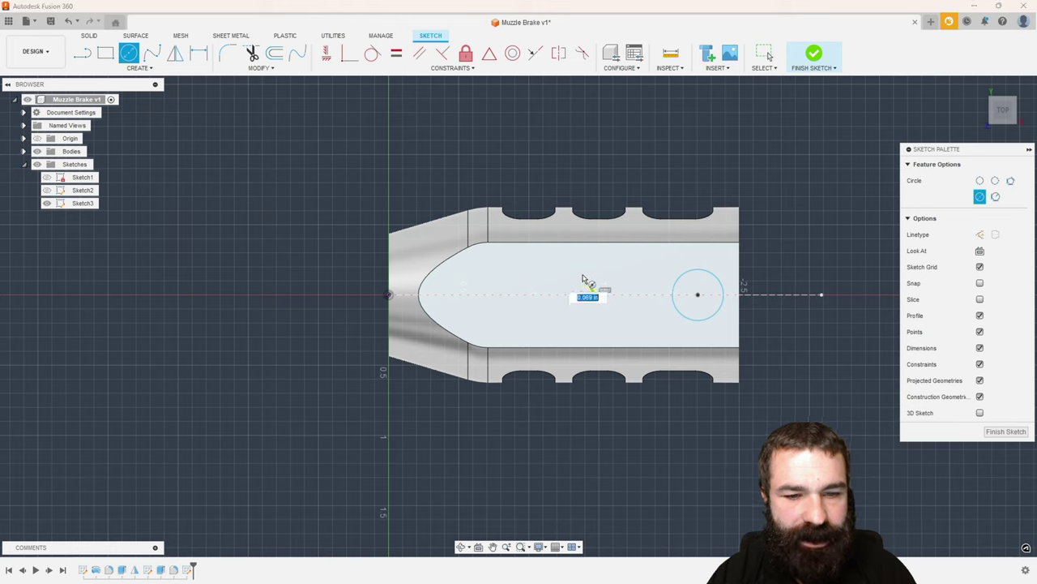
pyautogui.click(524, 270)
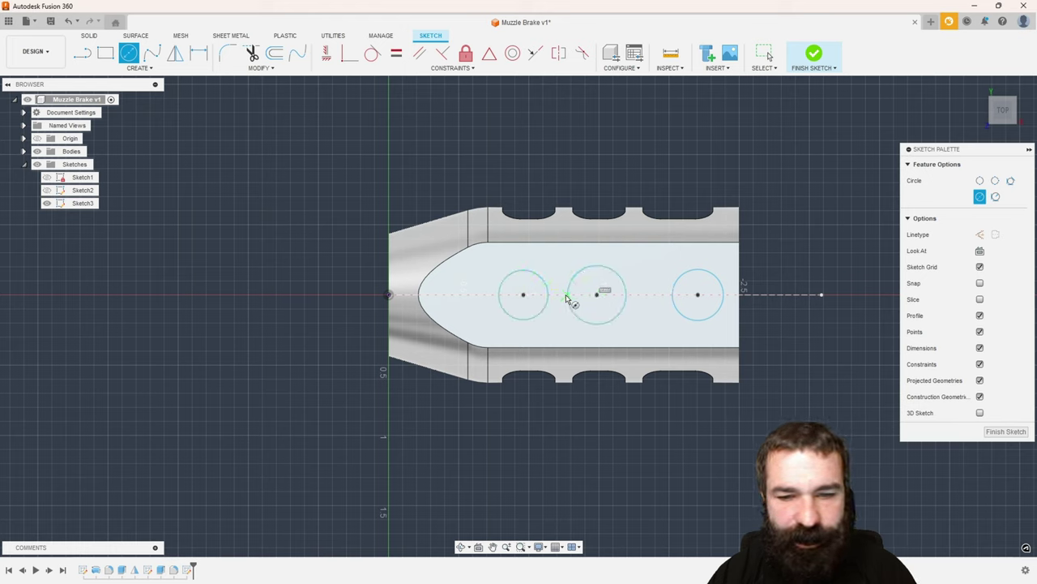
pyautogui.press('Escape')
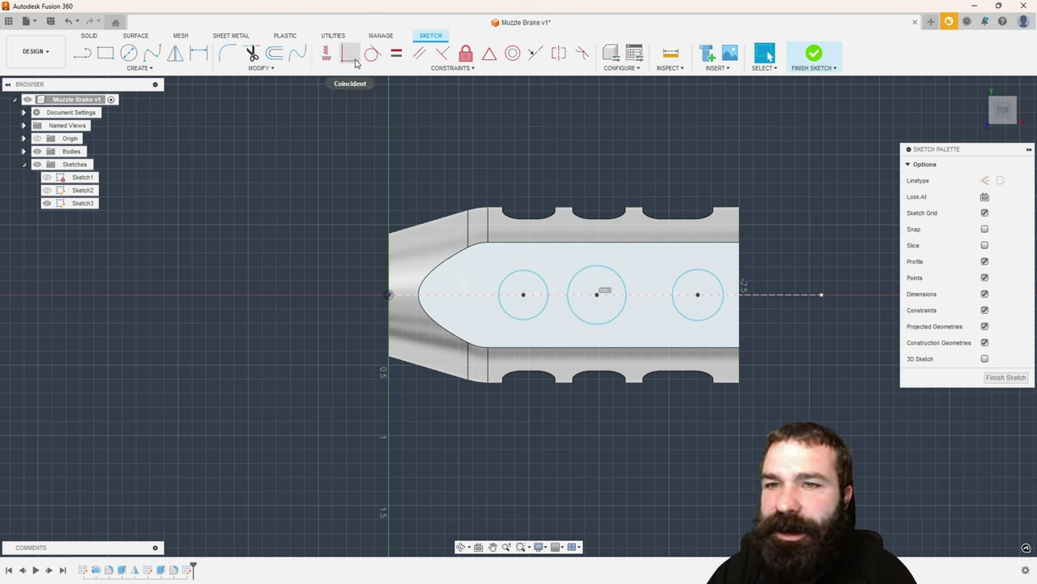
# Apply an Equal constraint to the leftmost and middle circles and test the middle circle's freedom along the centerline.
pyautogui.click(579, 278)
pyautogui.press('Escape')
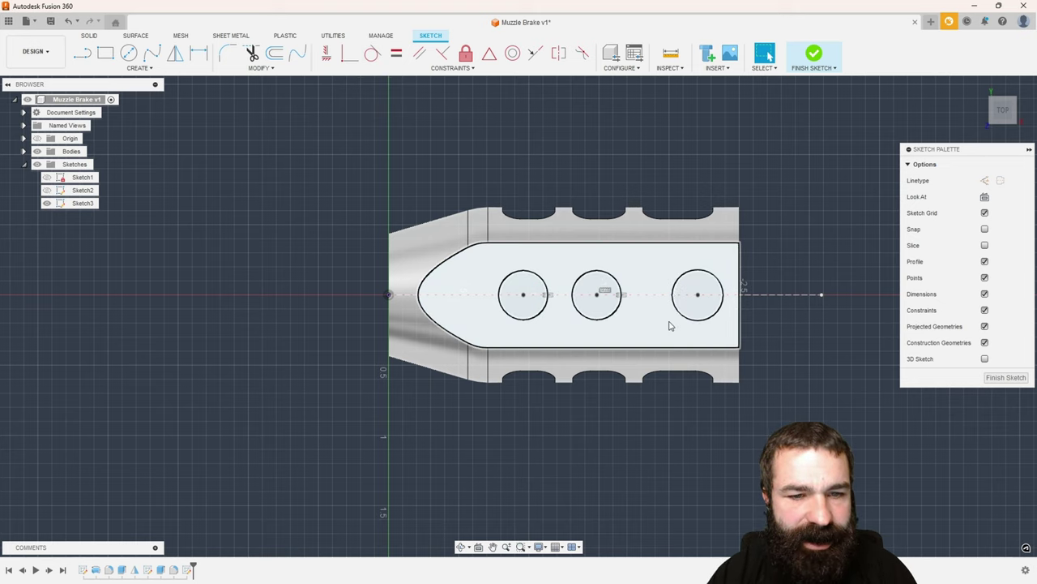
pyautogui.moveTo(597, 280)
pyautogui.keyDown('shift'); pyautogui.mouseDown(button='middle')
pyautogui.moveTo(596, 176)
pyautogui.moveTo(596, 231)
pyautogui.moveTo(612, 276)
pyautogui.mouseUp(button='middle'); pyautogui.keyUp('shift')
pyautogui.click(601, 267)
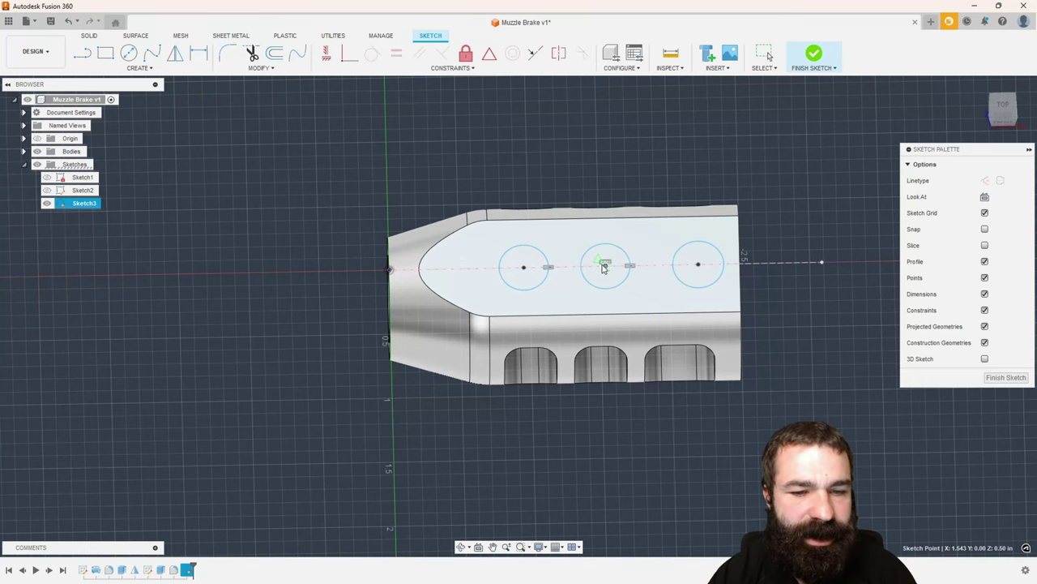
pyautogui.keyDown('shift'); pyautogui.moveTo(604, 320); pyautogui.dragTo(604, 332, button='middle'); pyautogui.keyUp('shift')
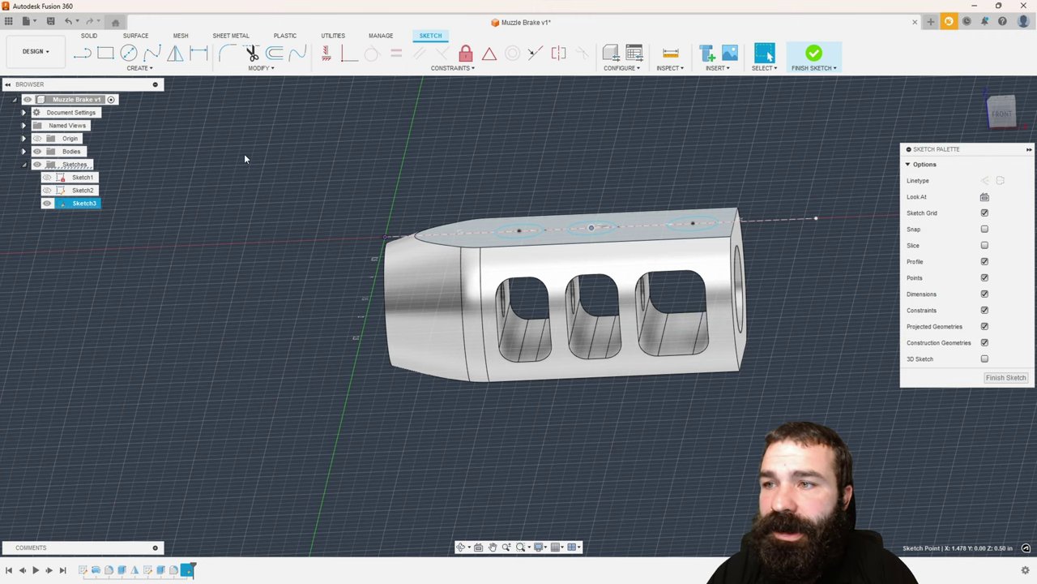
# Project the flat inner floor faces of the three side ports into the sketch.
pyautogui.press('p')
pyautogui.keyDown('shift'); pyautogui.moveTo(454, 272); pyautogui.dragTo(518, 320, button='middle'); pyautogui.keyUp('shift')
pyautogui.click(531, 354)
pyautogui.click(600, 333)
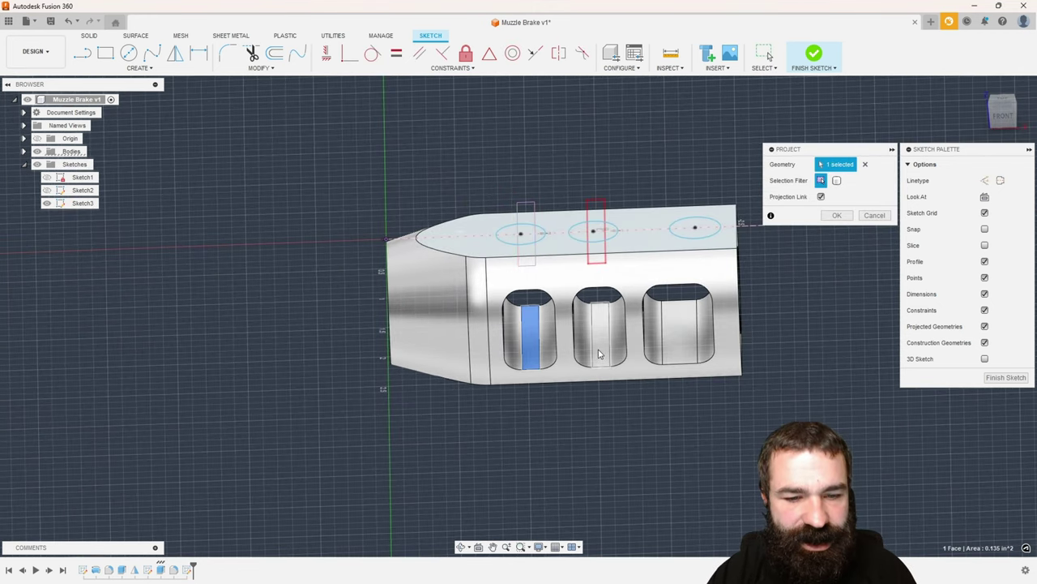
pyautogui.click(685, 356)
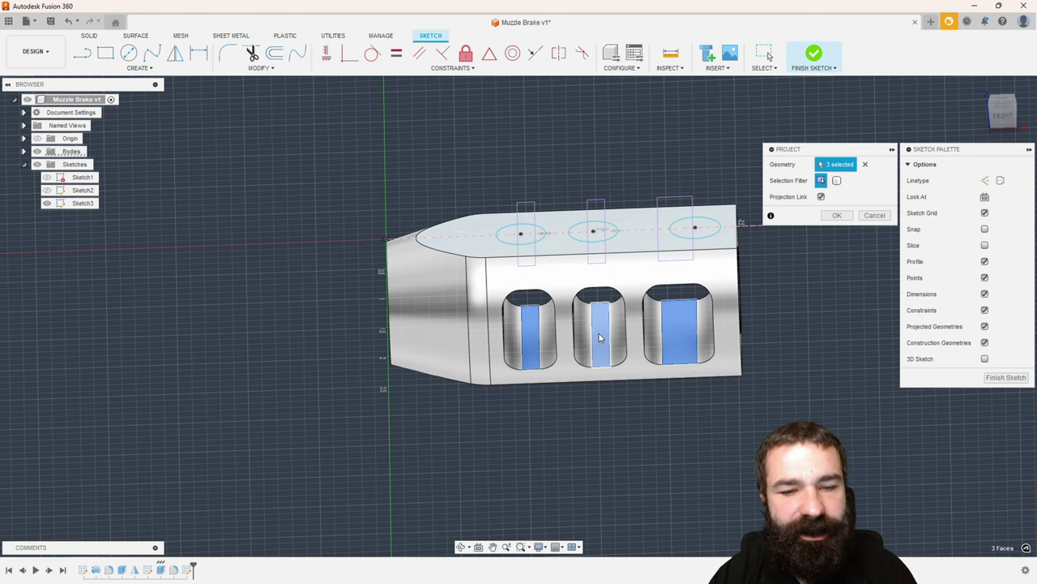
pyautogui.click(837, 216)
pyautogui.keyDown('shift'); pyautogui.moveTo(827, 235); pyautogui.dragTo(777, 271, button='middle'); pyautogui.keyUp('shift')
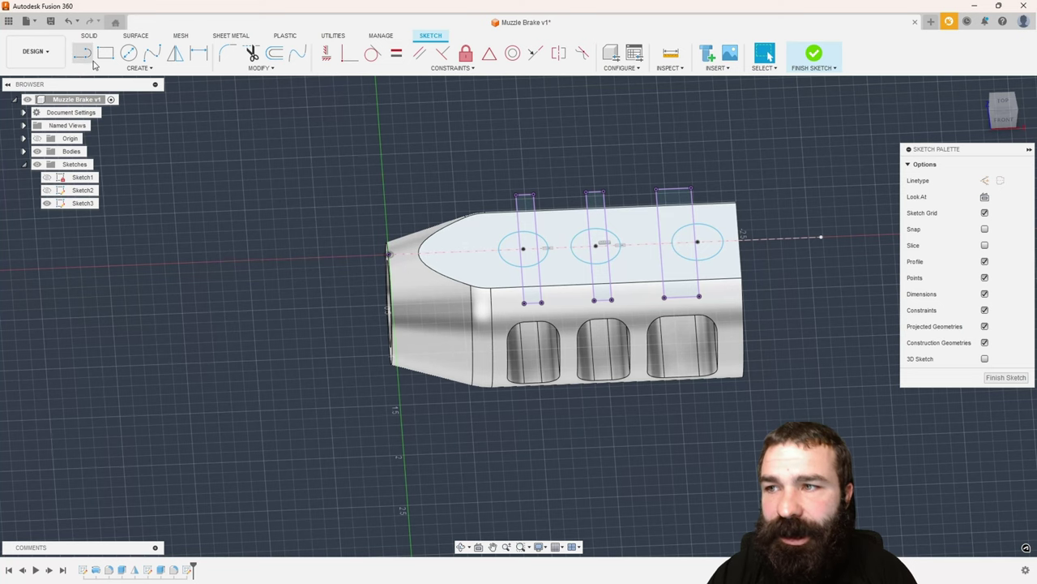
# Draw a corner-to-corner construction diagonal across each of the three projected port-floor rectangles.
pyautogui.click(986, 185)
pyautogui.scroll(2, 700, 208)
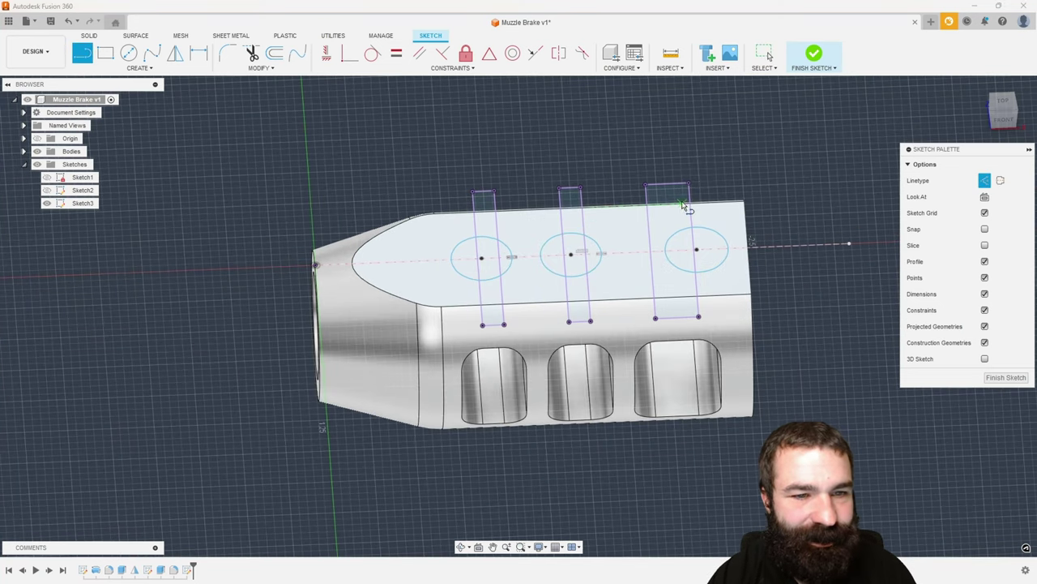
pyautogui.click(689, 184)
pyautogui.click(656, 318)
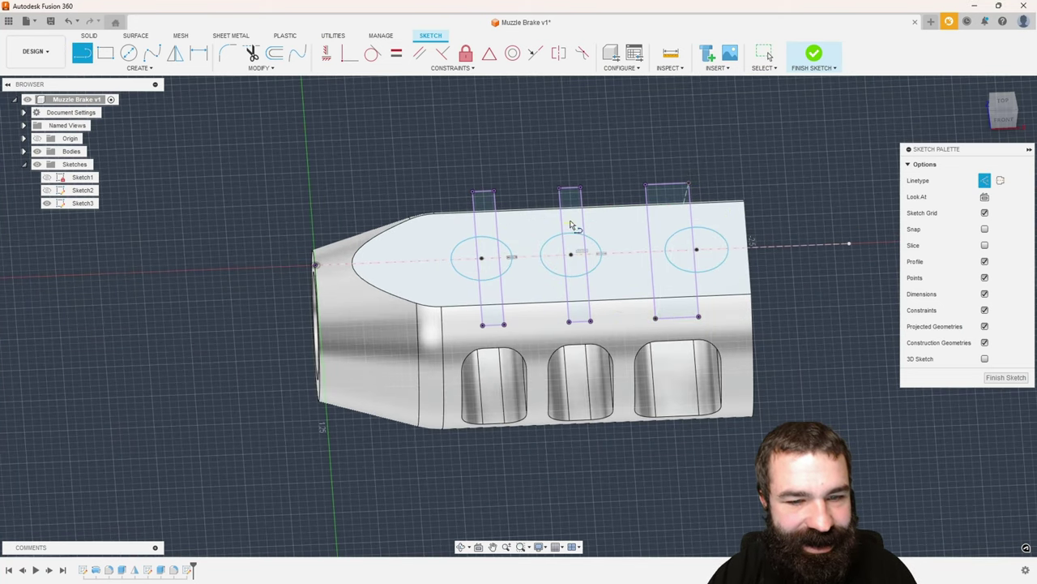
pyautogui.click(581, 188)
pyautogui.click(570, 322)
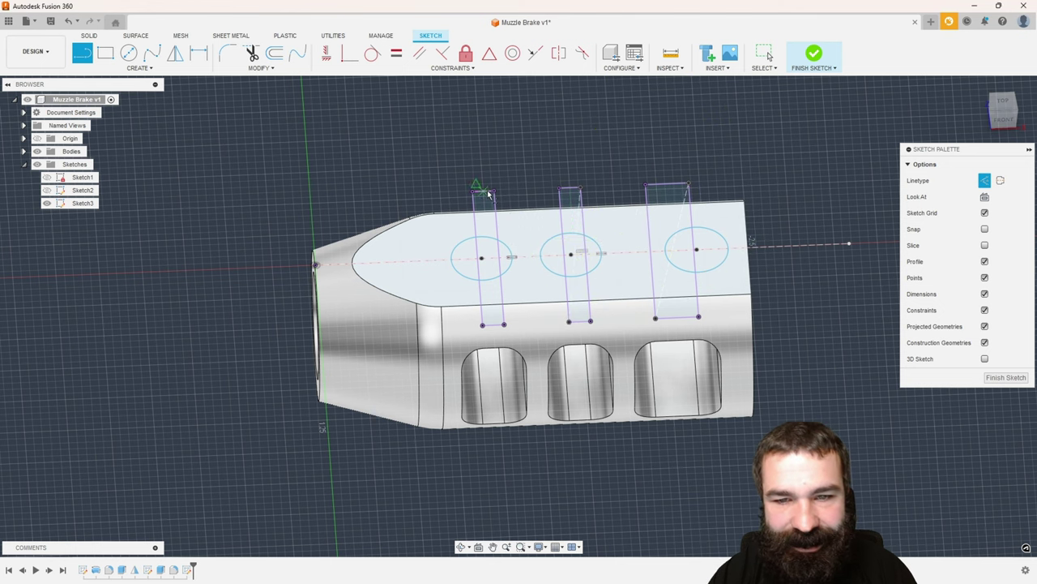
pyautogui.click(484, 326)
pyautogui.press('Escape')
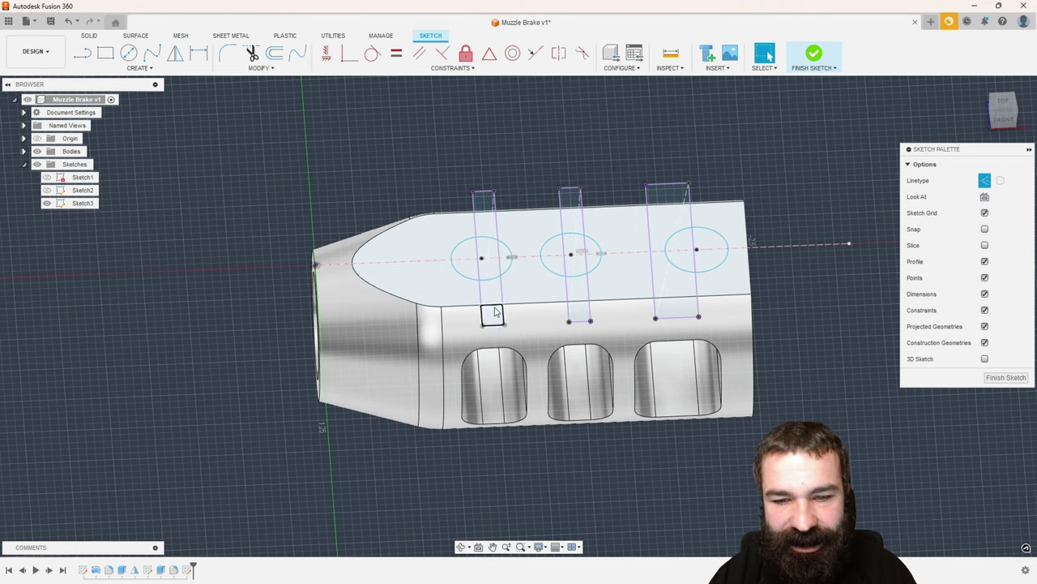
# Move the centers of the three circles onto the midpoints of the construction diagonals in their port rectangles.
pyautogui.scroll(3, 519, 273)
pyautogui.keyDown('shift'); pyautogui.moveTo(517, 271); pyautogui.dragTo(480, 297, button='middle'); pyautogui.keyUp('shift')
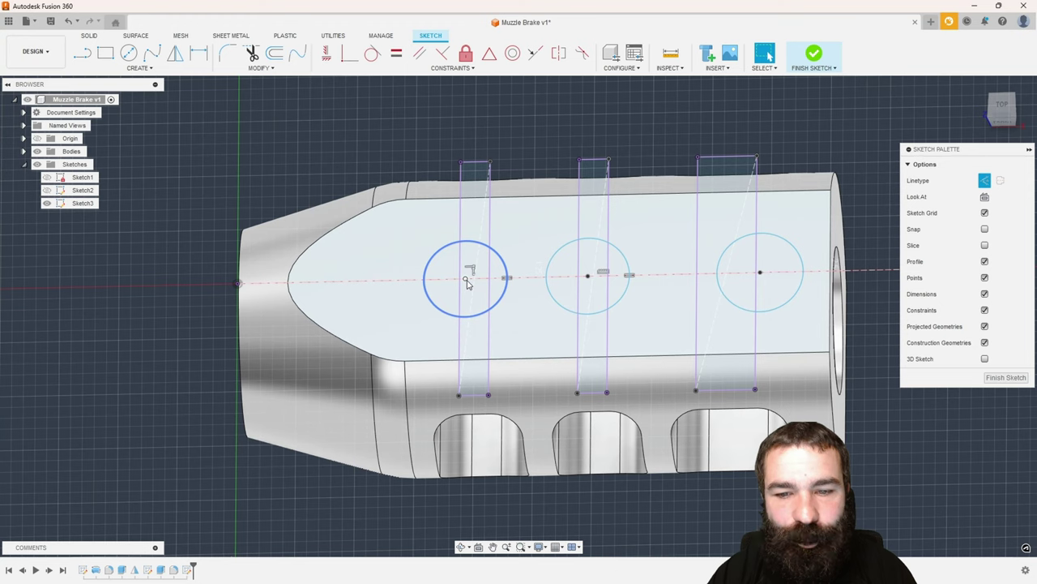
pyautogui.moveTo(466, 282); pyautogui.dragTo(476, 282)
pyautogui.moveTo(589, 275); pyautogui.dragTo(594, 275)
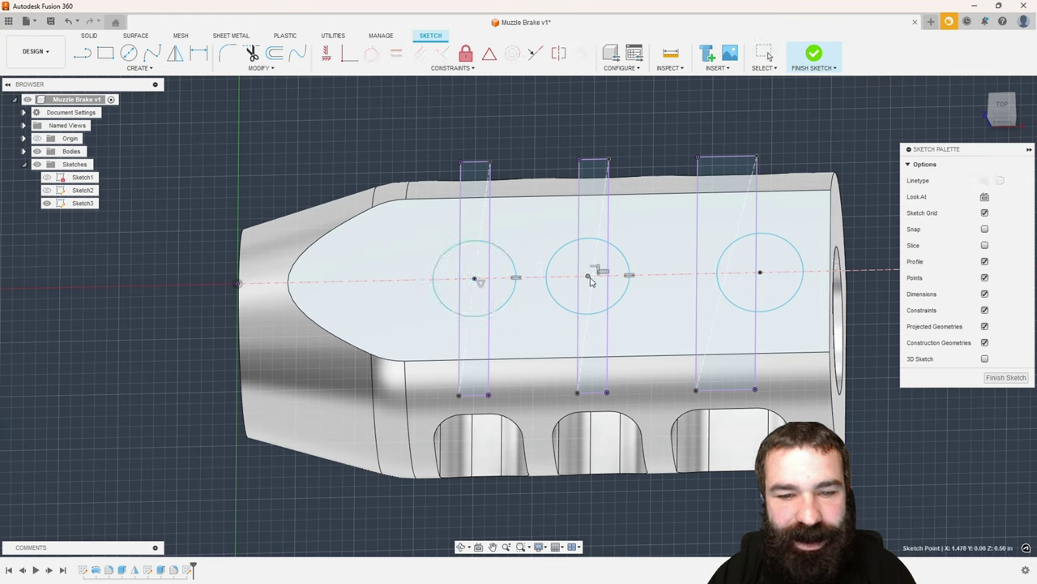
pyautogui.moveTo(759, 276); pyautogui.dragTo(727, 277)
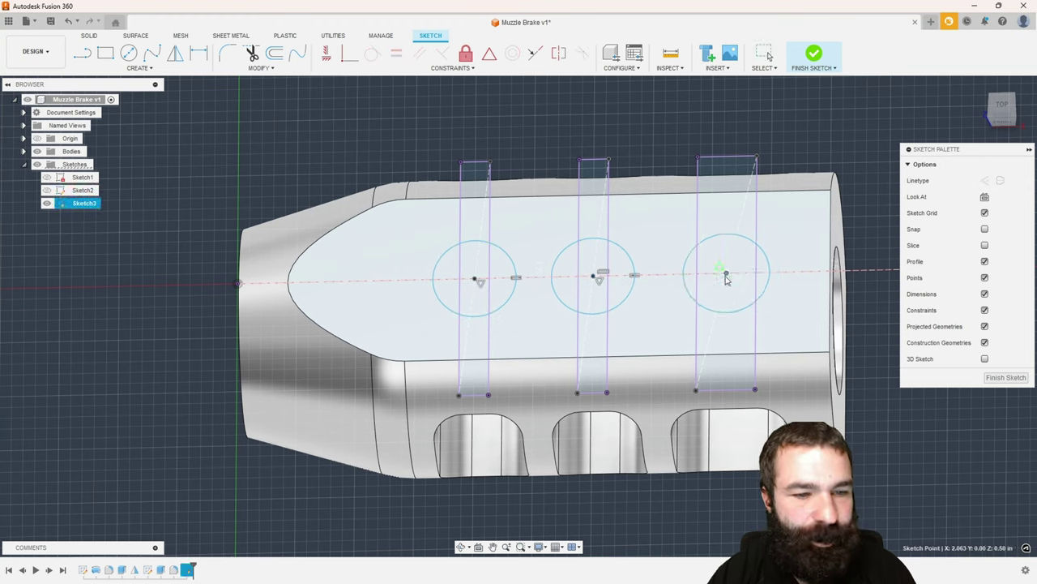
pyautogui.press('e')
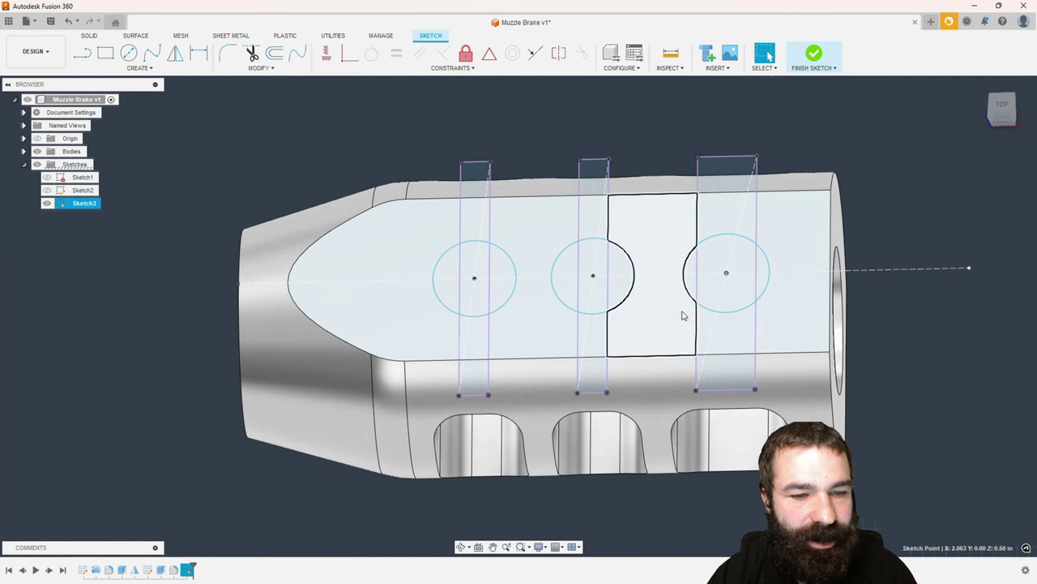
pyautogui.hotkey('ctrl', 'z')
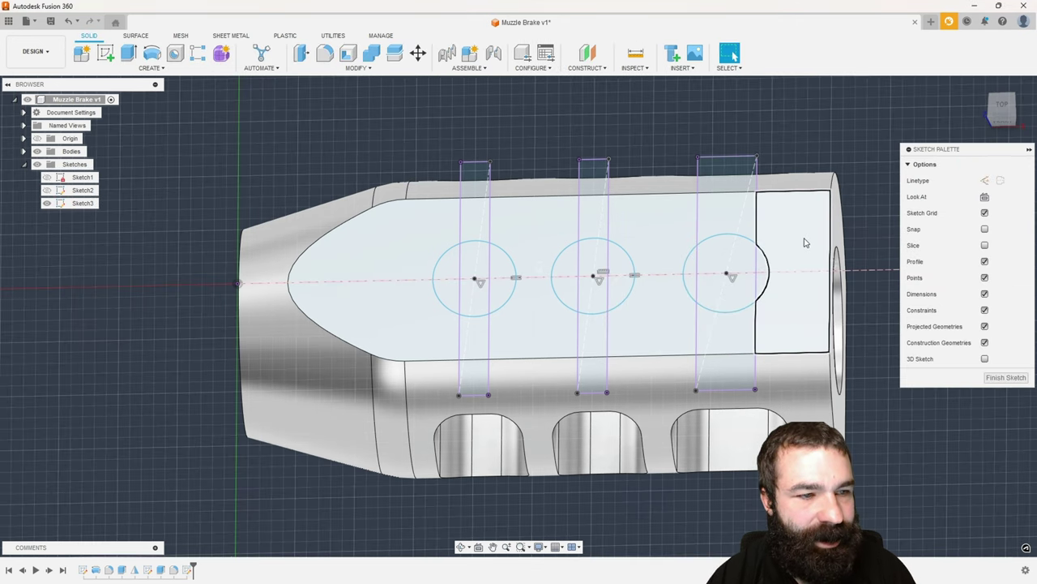
# Dimension the diameter of the circle nearest the body's flat end to 0.375 in.
pyautogui.click(762, 257)
pyautogui.click(805, 130)
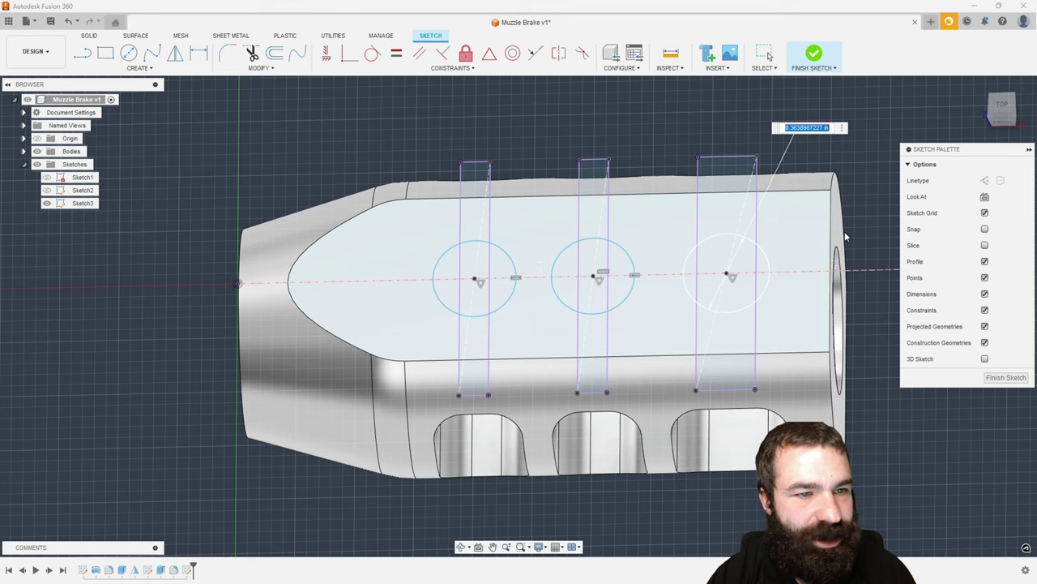
pyautogui.write('37')
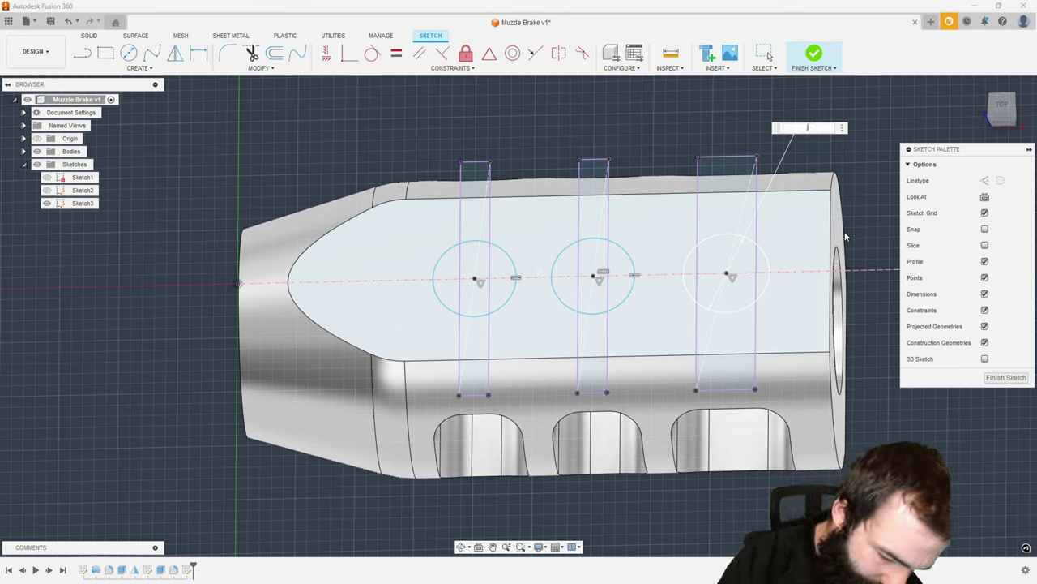
pyautogui.write('5')
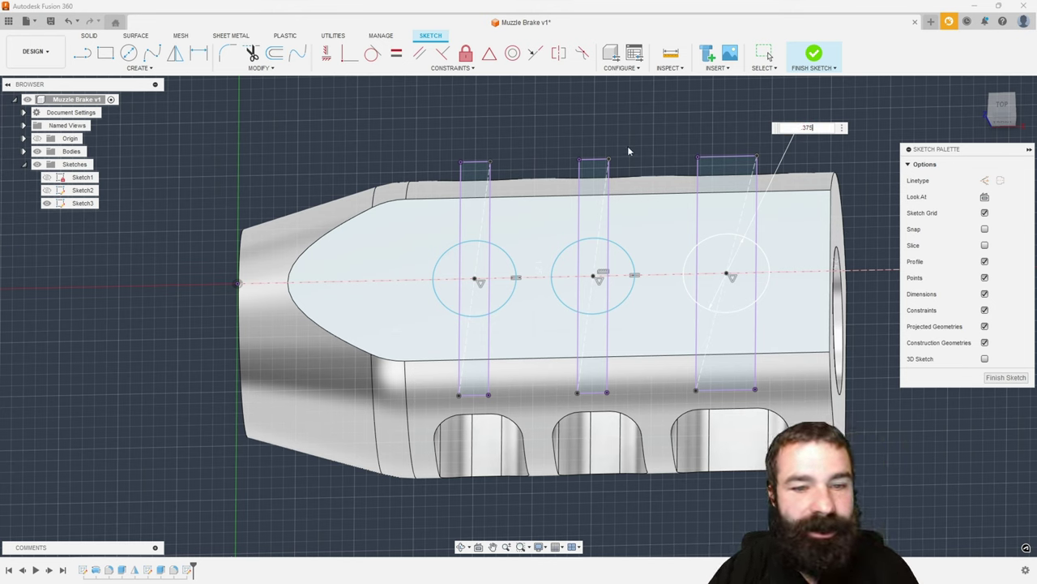
pyautogui.press('Return')
# Dimension the middle circle's diameter to 0.25 in.
pyautogui.click(625, 256)
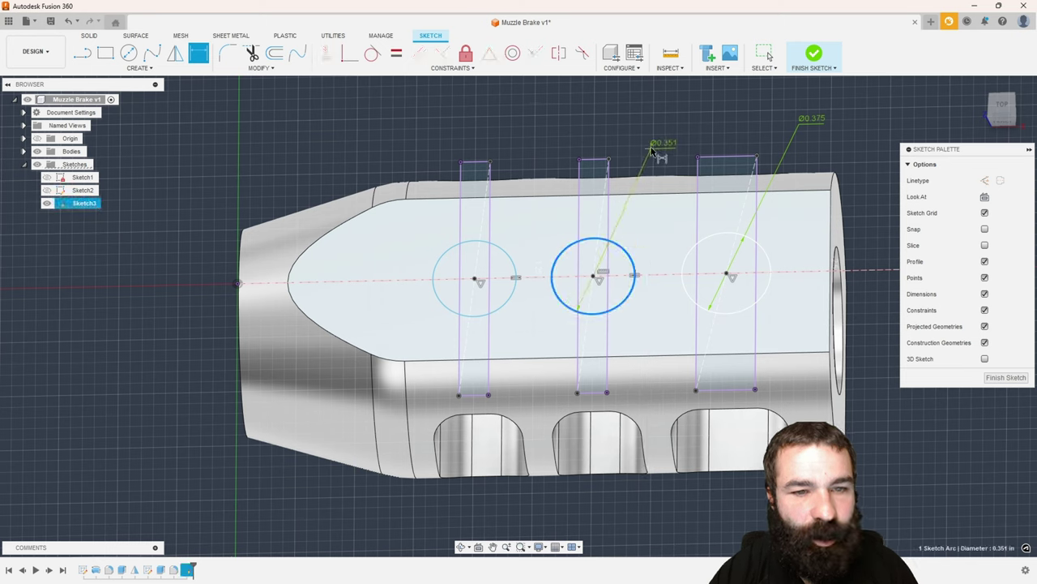
pyautogui.click(658, 148)
pyautogui.write('.375')
pyautogui.press('Return')
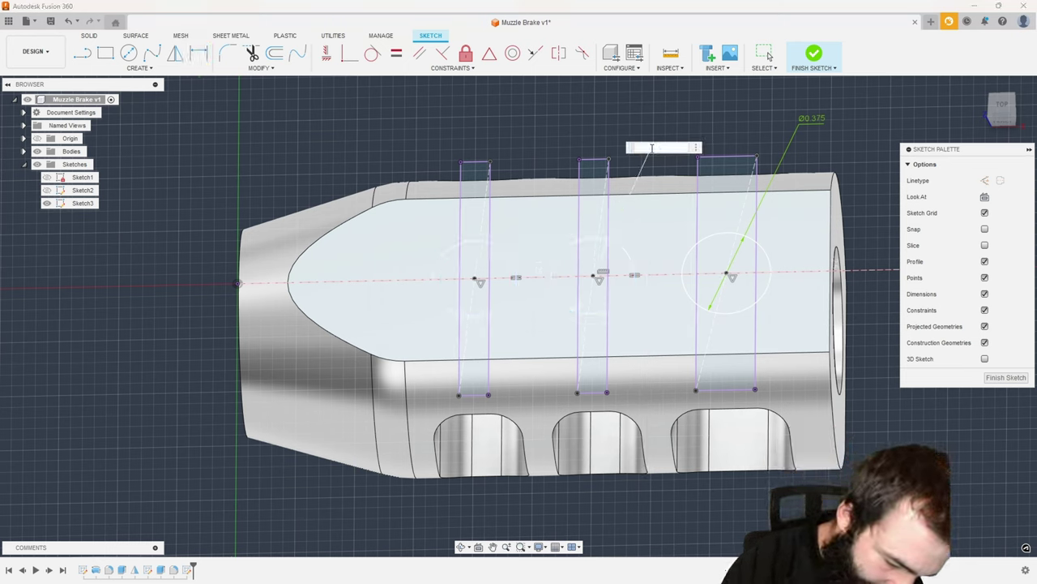
pyautogui.press('Escape')
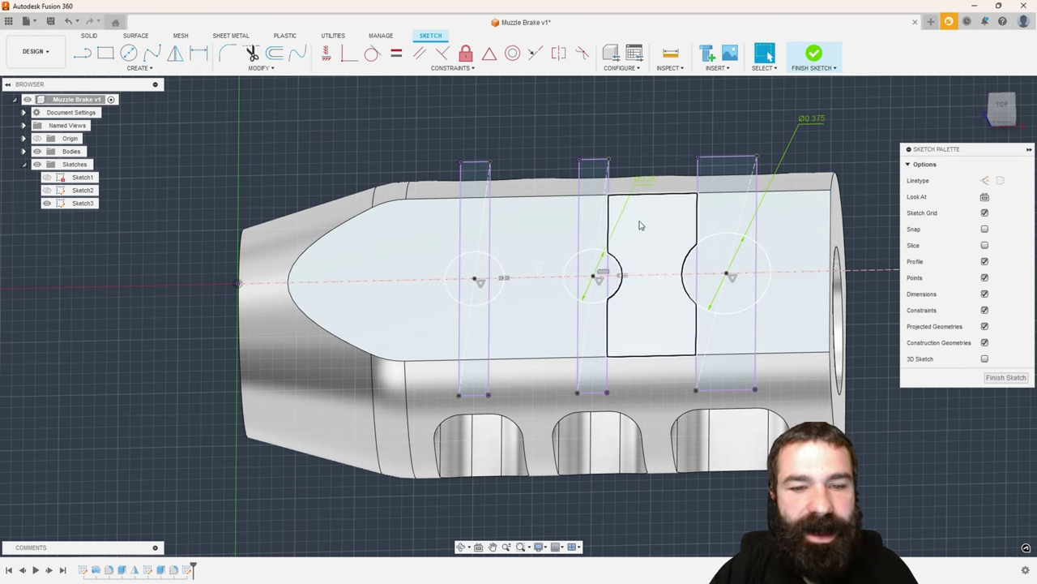
pyautogui.click(622, 277)
pyautogui.click(504, 294)
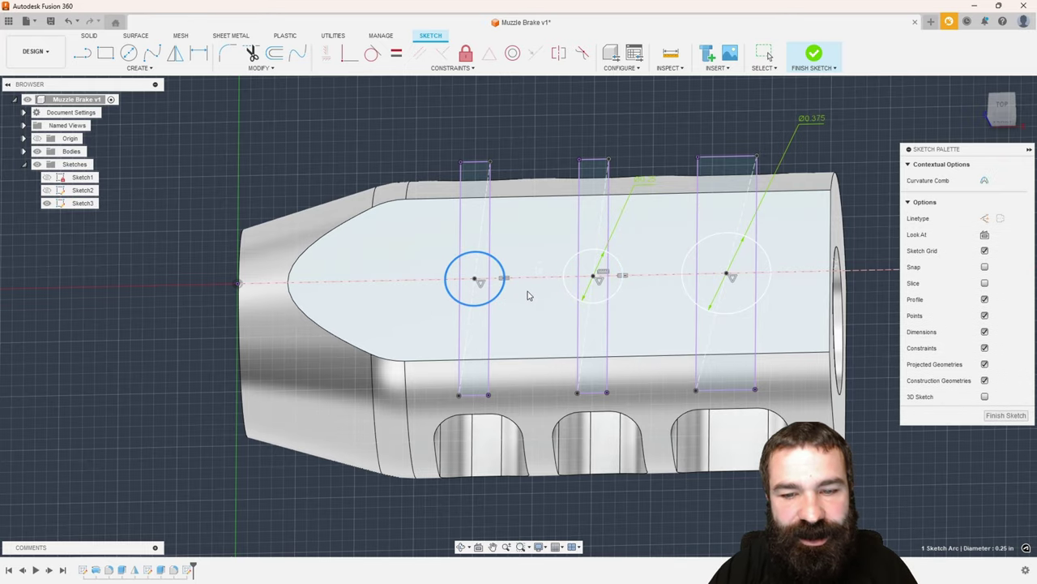
# Extrude all profile regions inside the three circles as a cut 0.40 in deep into the body from the upper flat.
pyautogui.scroll(-2, 596, 288)
pyautogui.keyDown('shift'); pyautogui.moveTo(707, 301); pyautogui.dragTo(686, 269, button='middle'); pyautogui.keyUp('shift')
pyautogui.click(834, 196)
pyautogui.keyDown('shift'); pyautogui.moveTo(745, 228); pyautogui.dragTo(765, 221, button='middle'); pyautogui.keyUp('shift')
pyautogui.press('e')
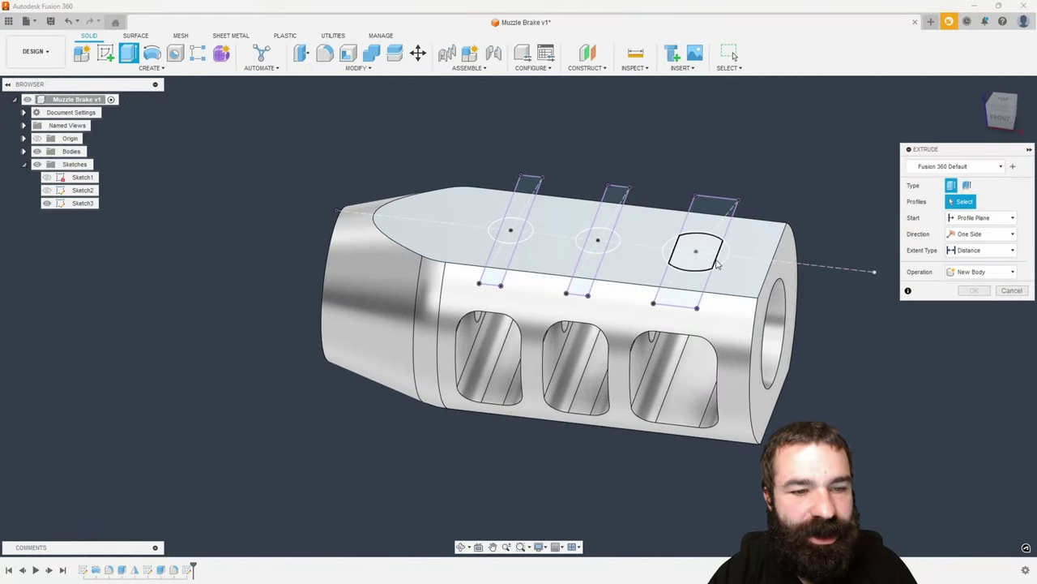
pyautogui.click(690, 249)
pyautogui.click(725, 250)
pyautogui.scroll(3, 677, 255)
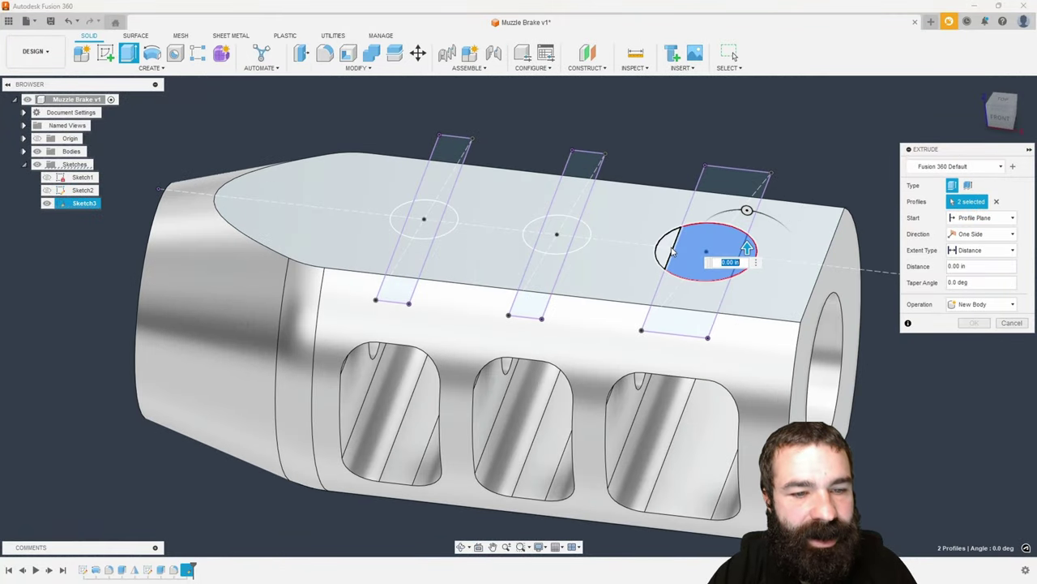
pyautogui.click(666, 253)
pyautogui.click(581, 245)
pyautogui.click(561, 242)
pyautogui.click(534, 242)
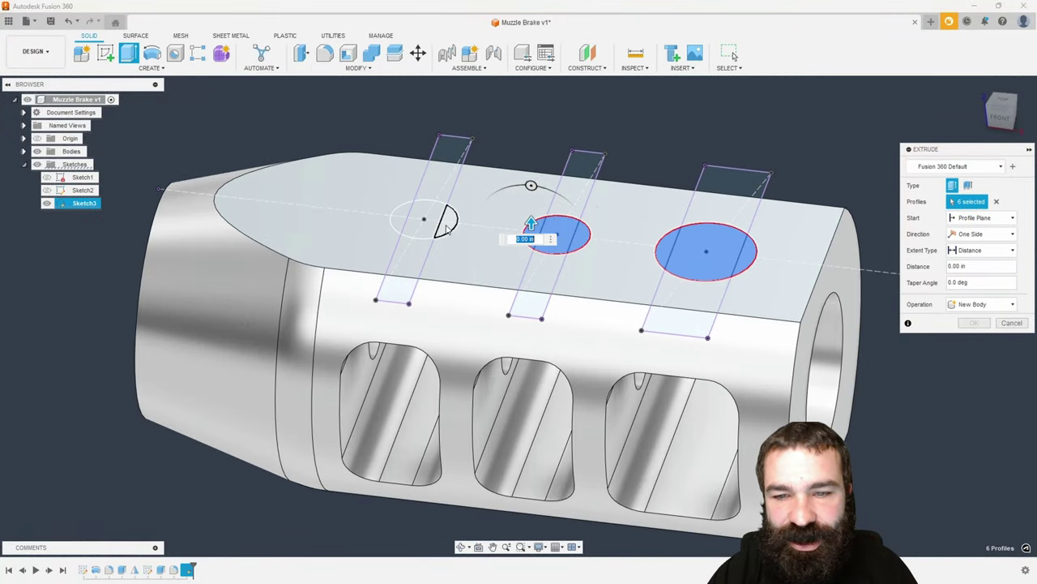
pyautogui.click(447, 227)
pyautogui.click(429, 229)
pyautogui.click(401, 225)
pyautogui.scroll(-2, 487, 250)
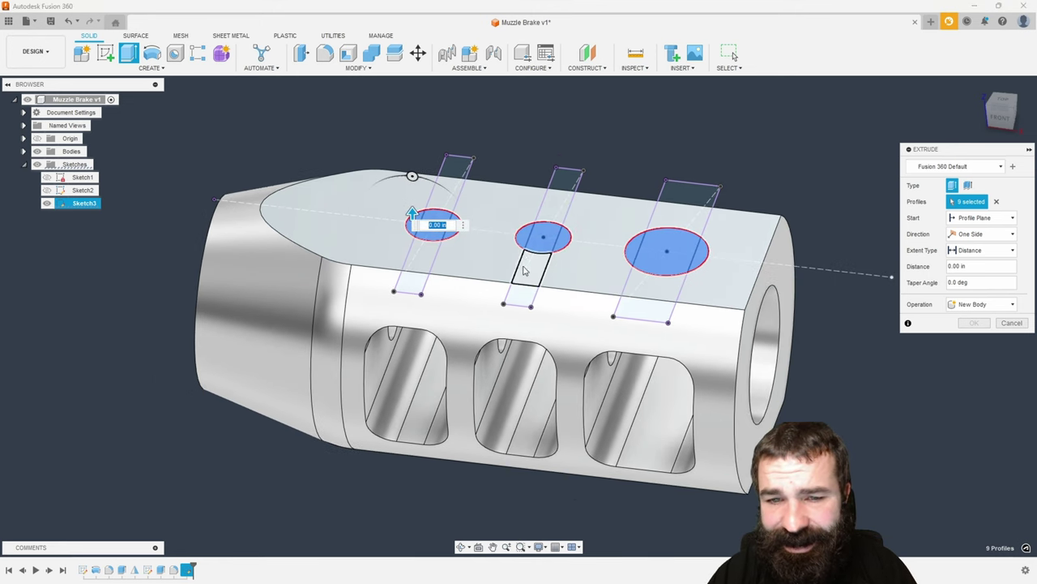
pyautogui.keyDown('shift'); pyautogui.moveTo(523, 273); pyautogui.dragTo(527, 257, button='middle'); pyautogui.keyUp('shift')
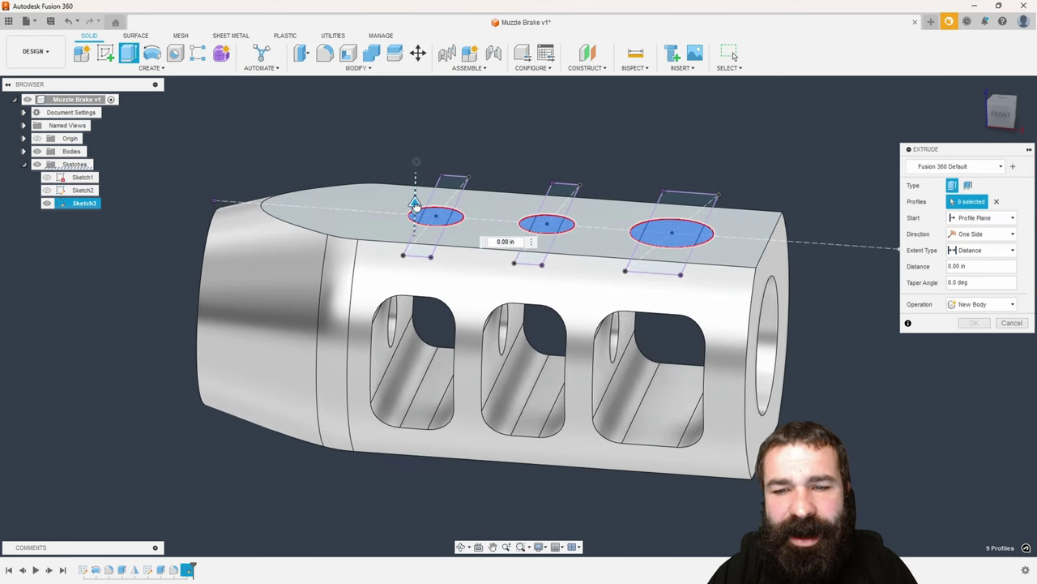
pyautogui.moveTo(415, 203); pyautogui.dragTo(413, 348)
pyautogui.keyDown('shift'); pyautogui.moveTo(412, 348); pyautogui.dragTo(499, 295, button='middle'); pyautogui.keyUp('shift')
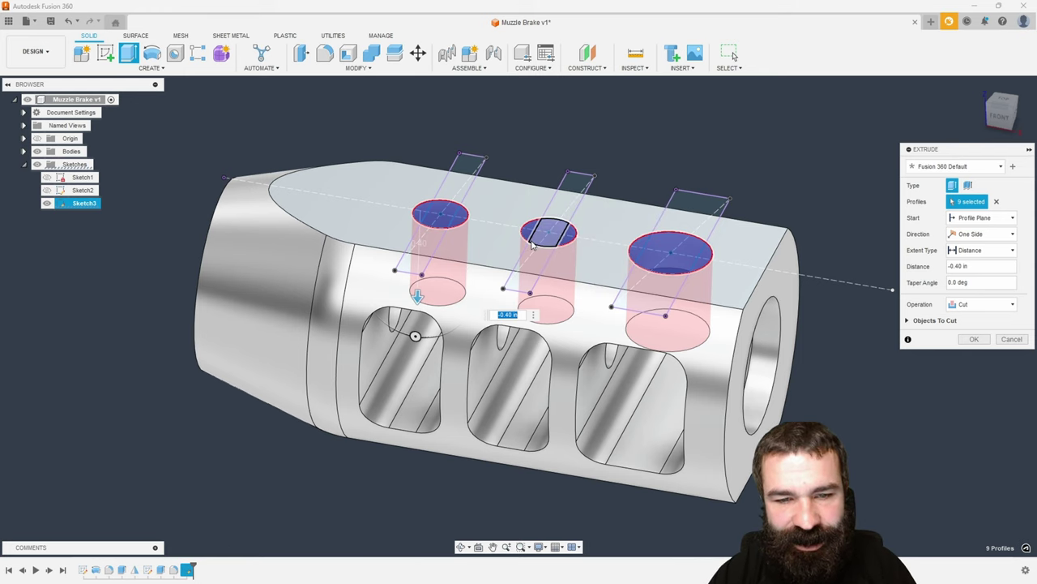
pyautogui.scroll(-2, 532, 244)
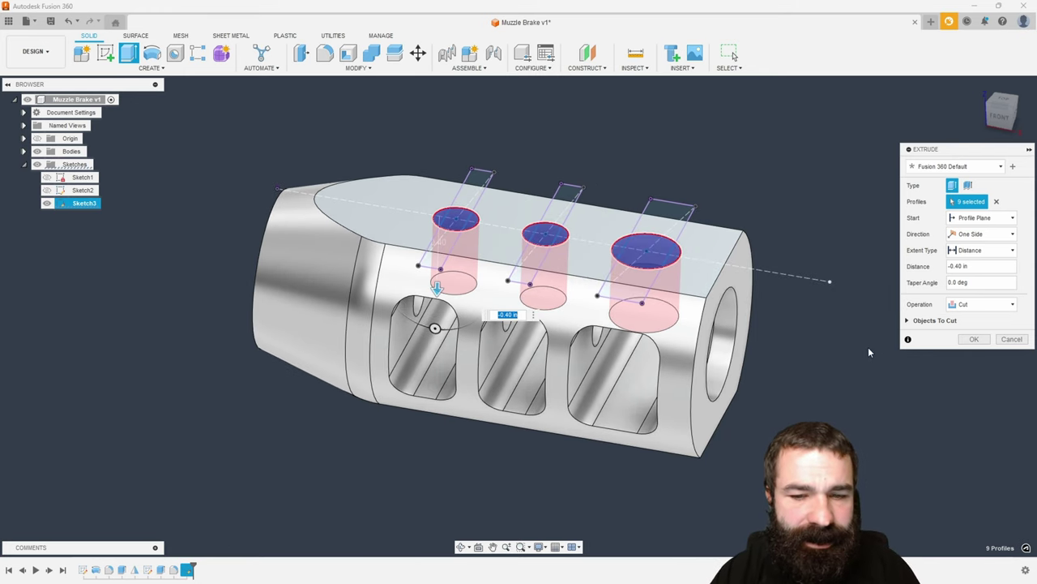
pyautogui.click(974, 339)
# Start a Chamfer and add a 0.05 in equal-distance chamfer to the large bore's edge on the flat end face.
pyautogui.keyDown('shift'); pyautogui.moveTo(888, 350); pyautogui.dragTo(734, 55, button='middle'); pyautogui.keyUp('shift')
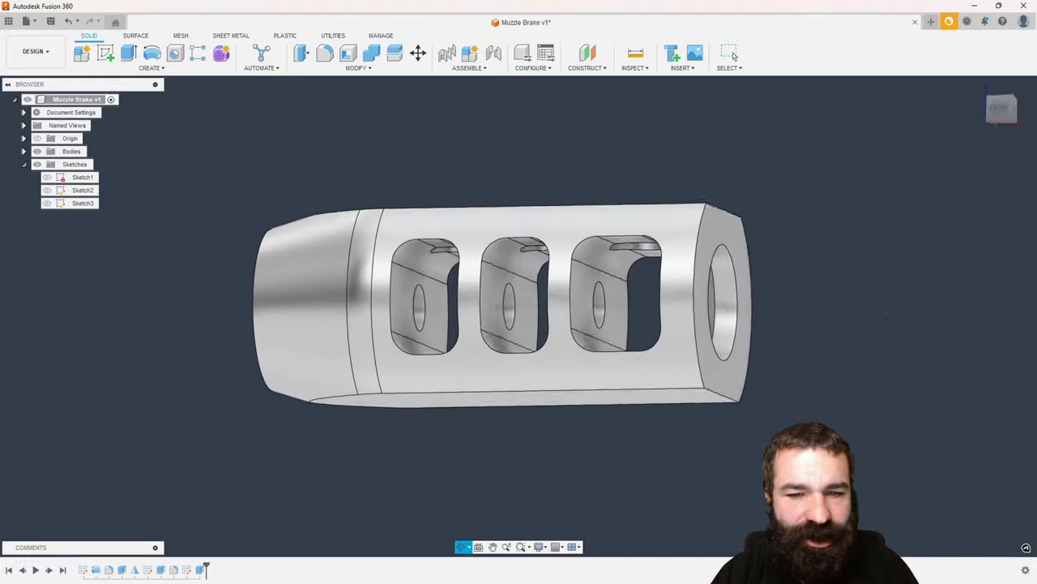
pyautogui.keyDown('shift'); pyautogui.moveTo(885, 311); pyautogui.dragTo(891, 392, button='middle'); pyautogui.keyUp('shift')
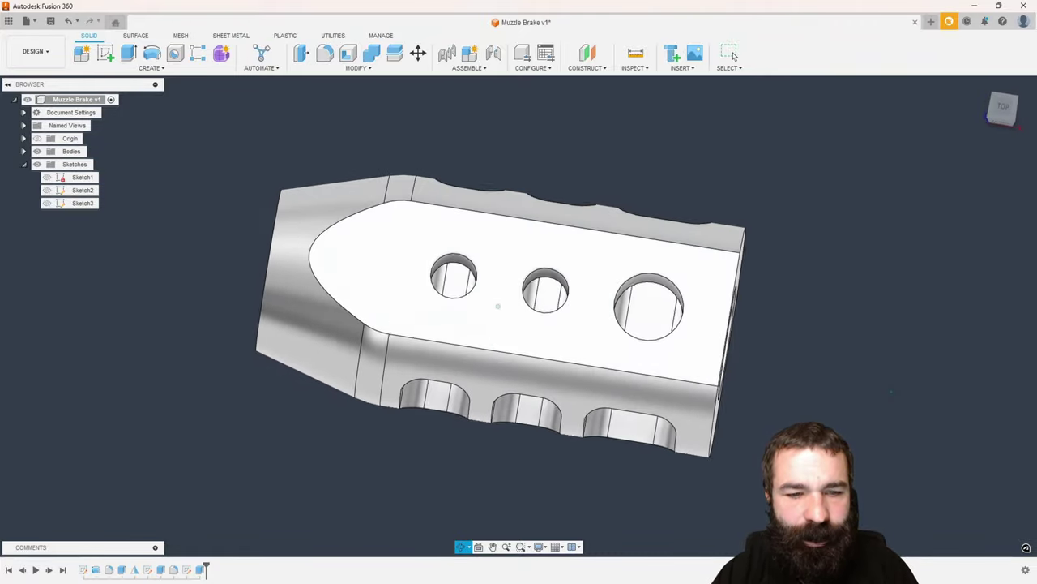
pyautogui.keyDown('shift'); pyautogui.moveTo(734, 55); pyautogui.dragTo(735, 55, button='middle'); pyautogui.keyUp('shift')
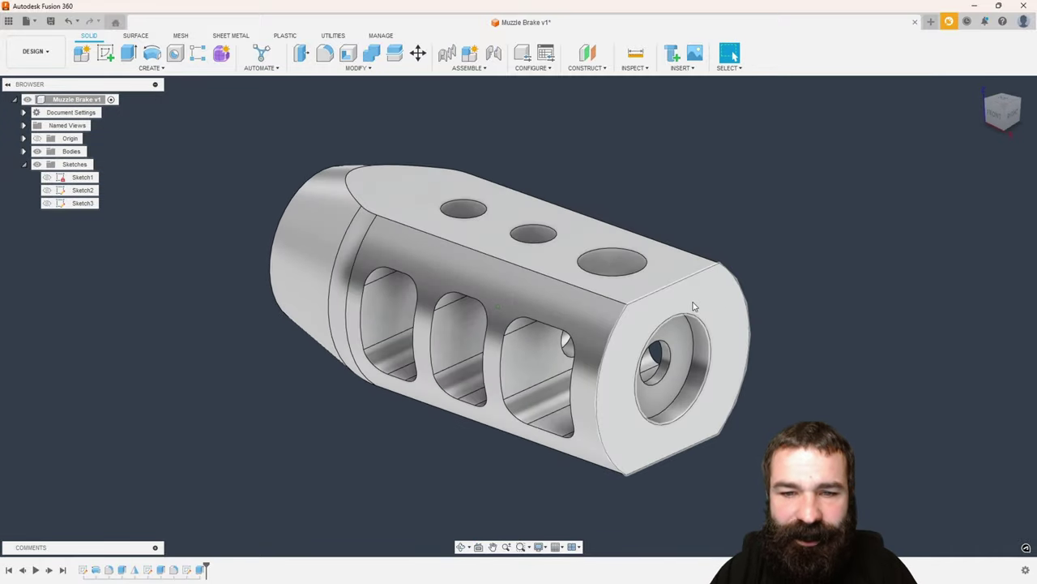
pyautogui.moveTo(600, 217); pyautogui.dragTo(602, 232)
pyautogui.press('Escape')
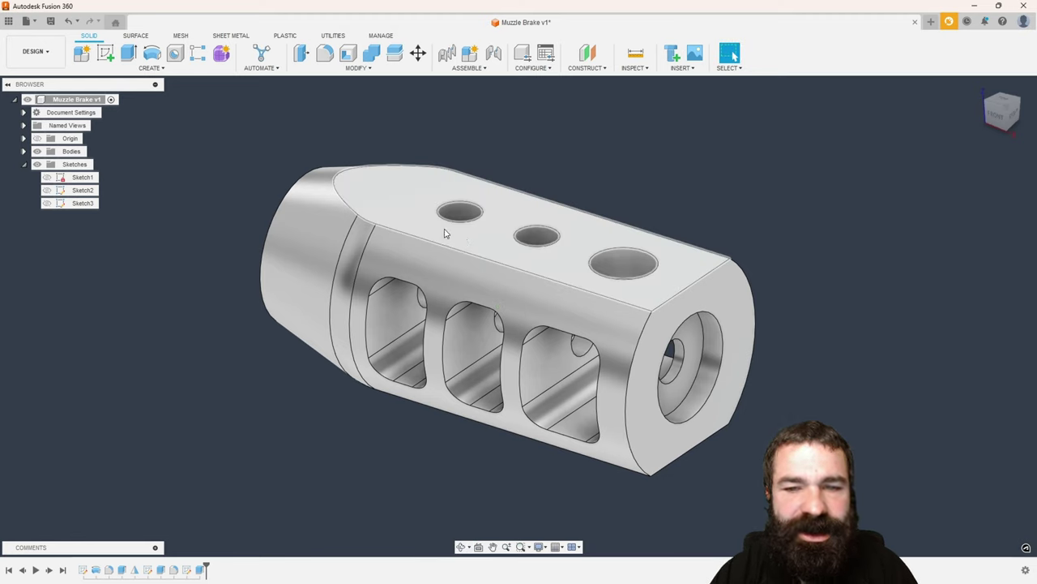
pyautogui.click(322, 69)
pyautogui.click(314, 102)
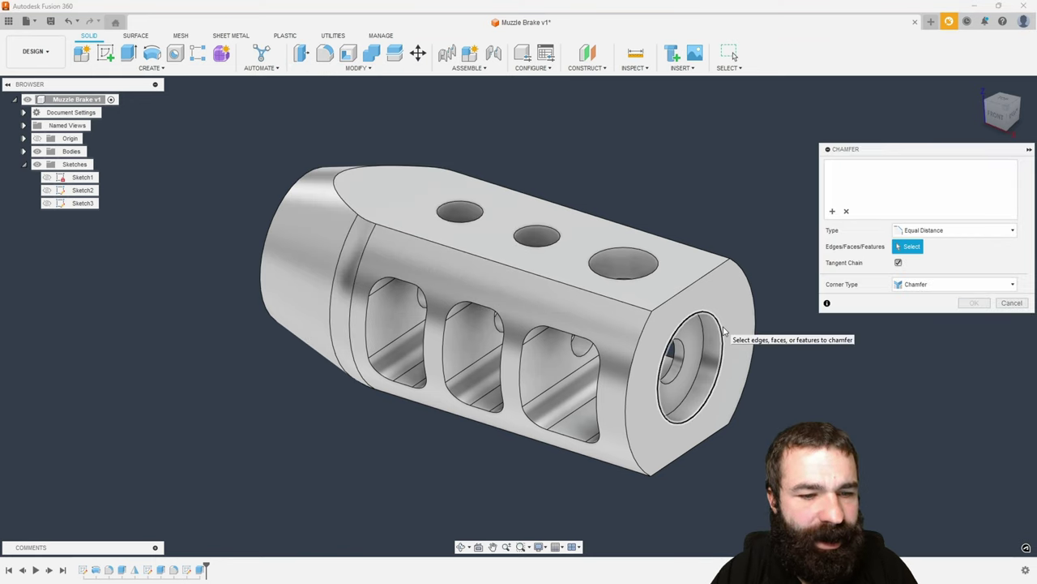
pyautogui.click(722, 332)
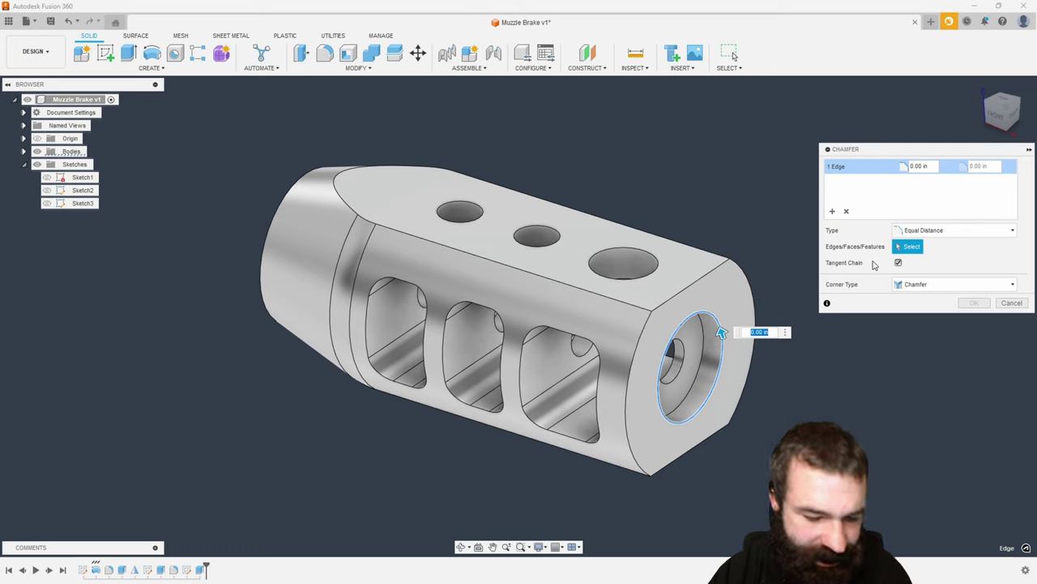
pyautogui.write('0.05')
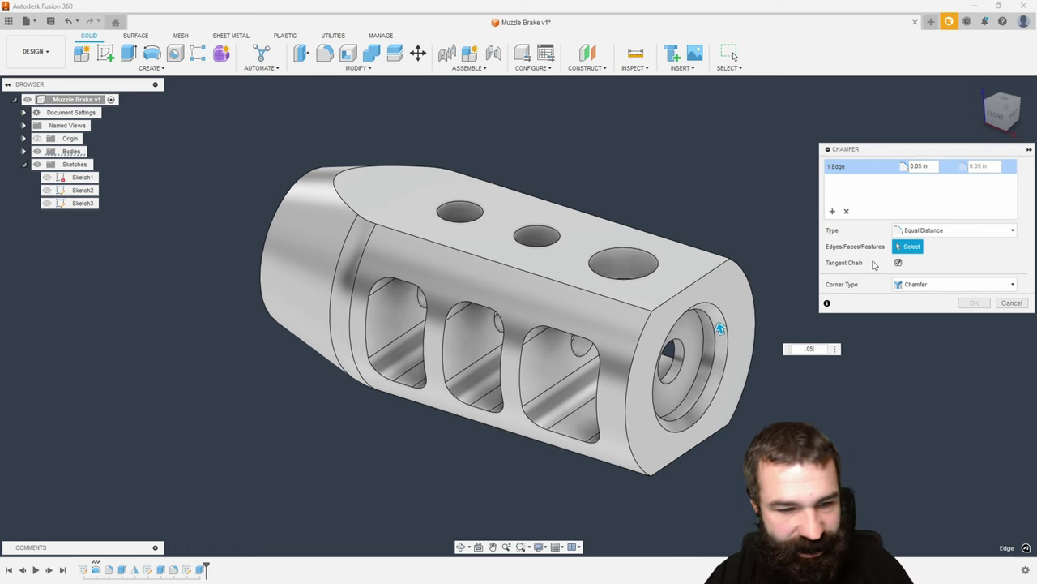
pyautogui.press('Return')
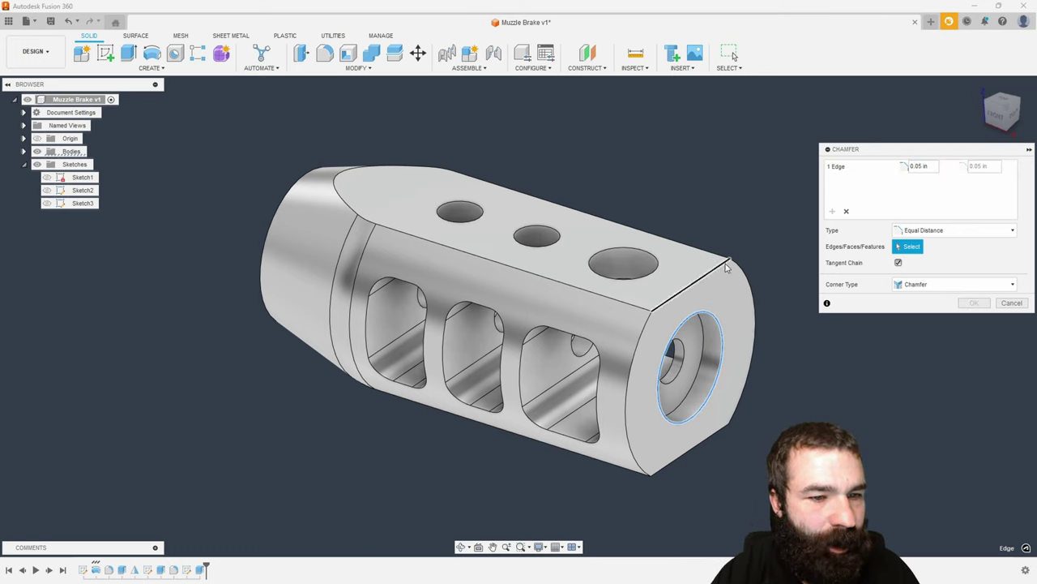
# Add a second set with the four outer edges of the flat end face at 0.026 in and finish the chamfer.
pyautogui.click(727, 264)
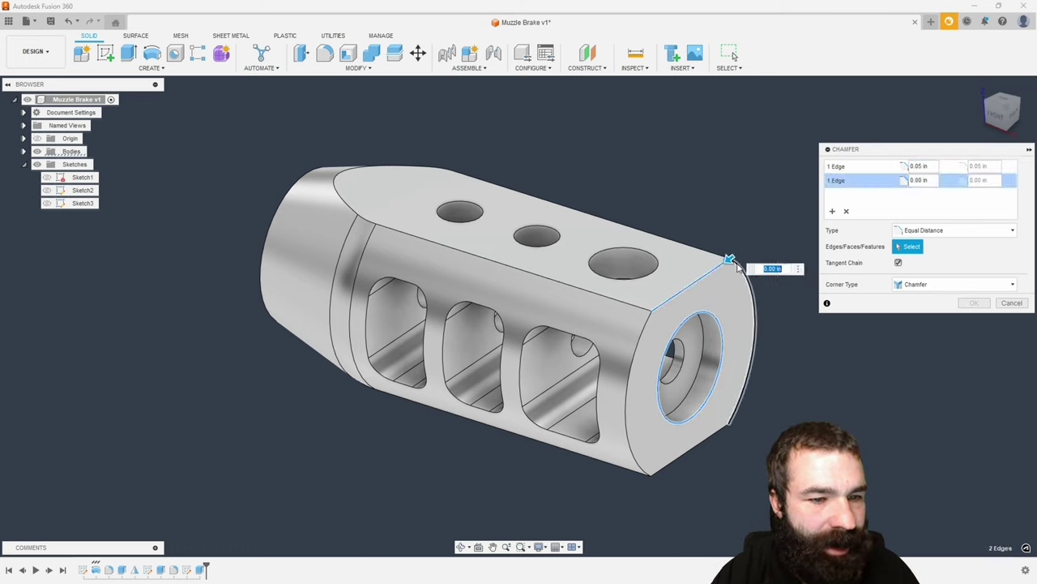
pyautogui.click(644, 393)
pyautogui.write('0')
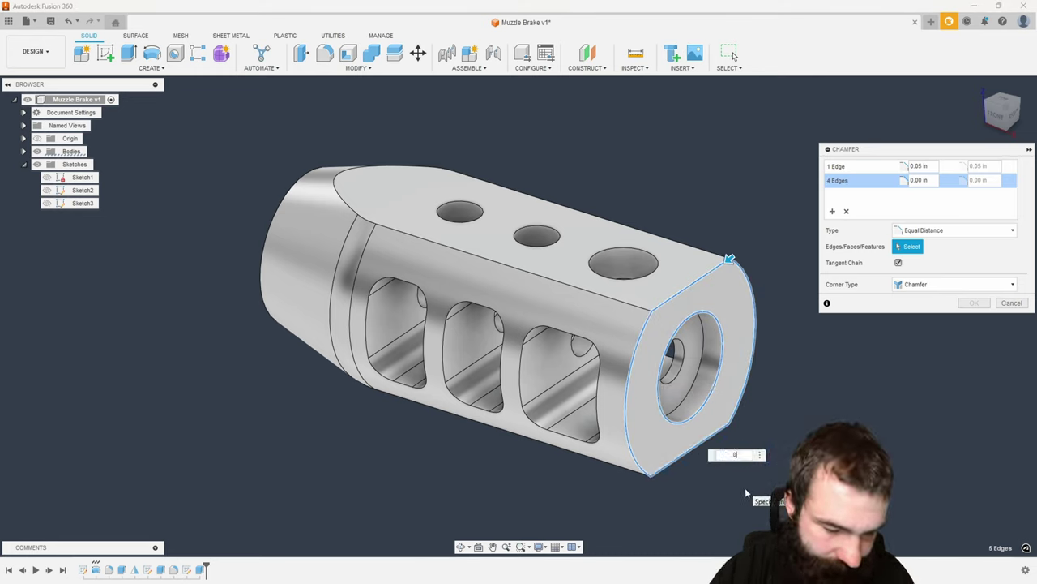
pyautogui.write('.026')
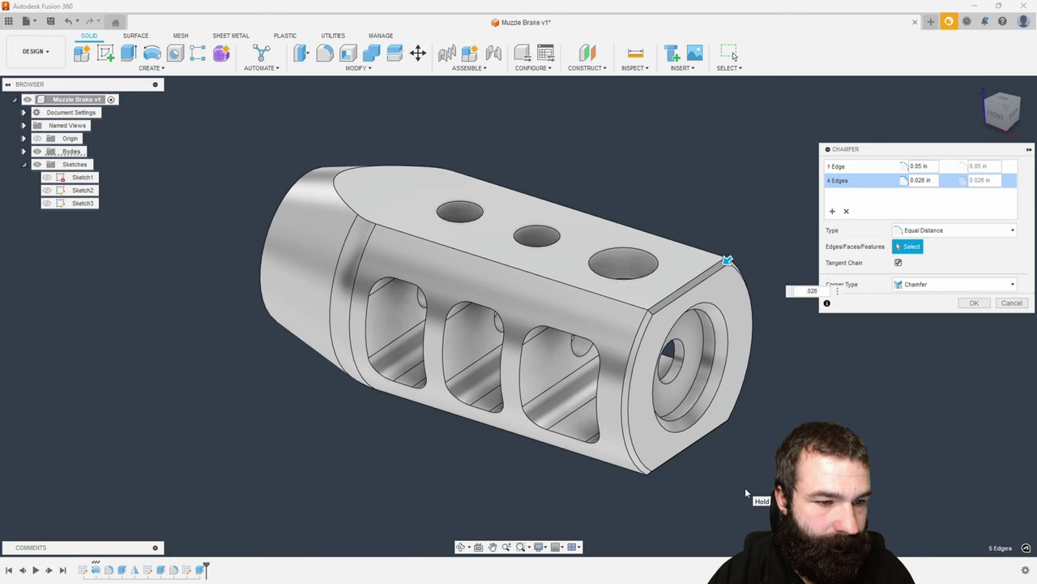
pyautogui.press('Return')
pyautogui.keyDown('shift'); pyautogui.moveTo(718, 430); pyautogui.dragTo(600, 316, button='middle'); pyautogui.keyUp('shift')
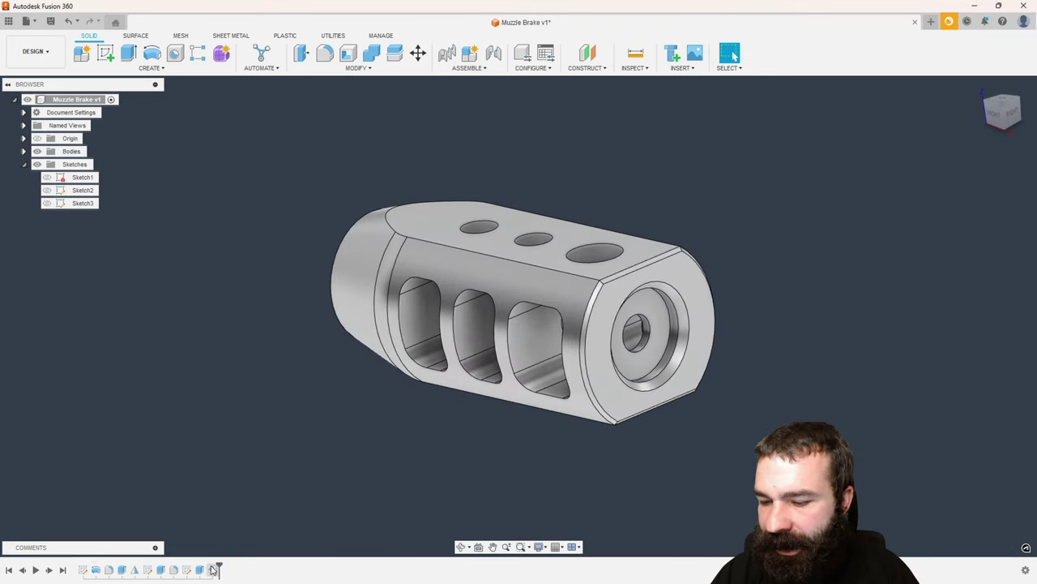
# Reopen the last chamfer for editing and add the rim edges of the three upper-flat holes to the 0.05 in set.
pyautogui.doubleClick(213, 570)
pyautogui.keyDown('shift'); pyautogui.moveTo(510, 248); pyautogui.dragTo(568, 271, button='middle'); pyautogui.keyUp('shift')
pyautogui.scroll(2, 574, 267)
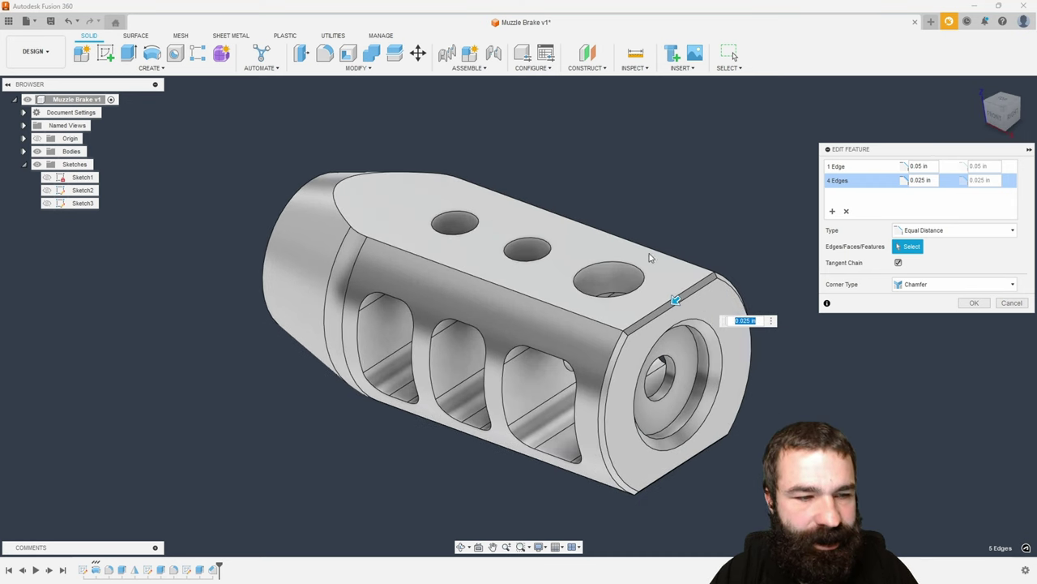
pyautogui.click(849, 166)
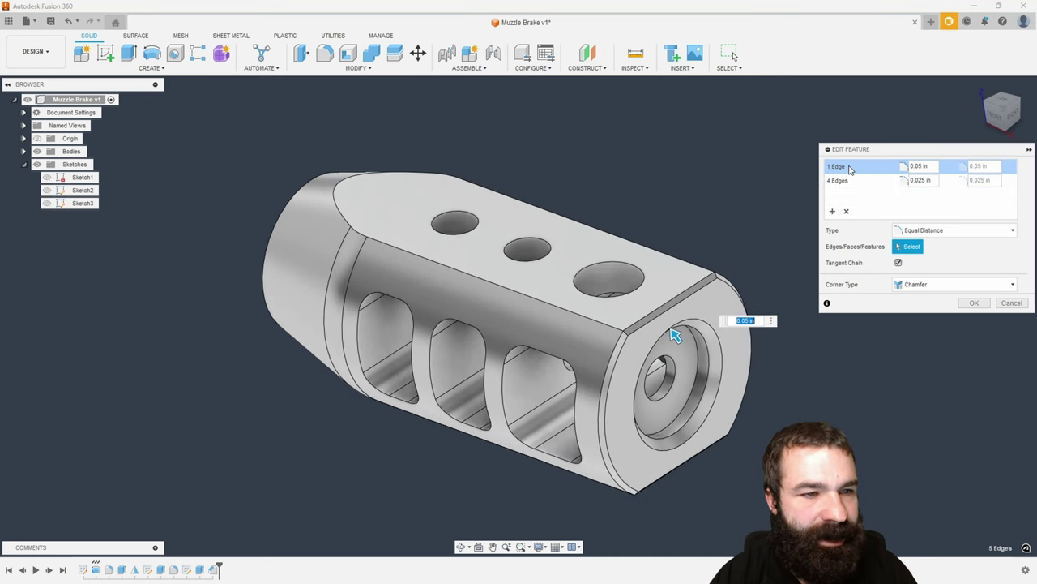
pyautogui.click(619, 266)
pyautogui.click(552, 248)
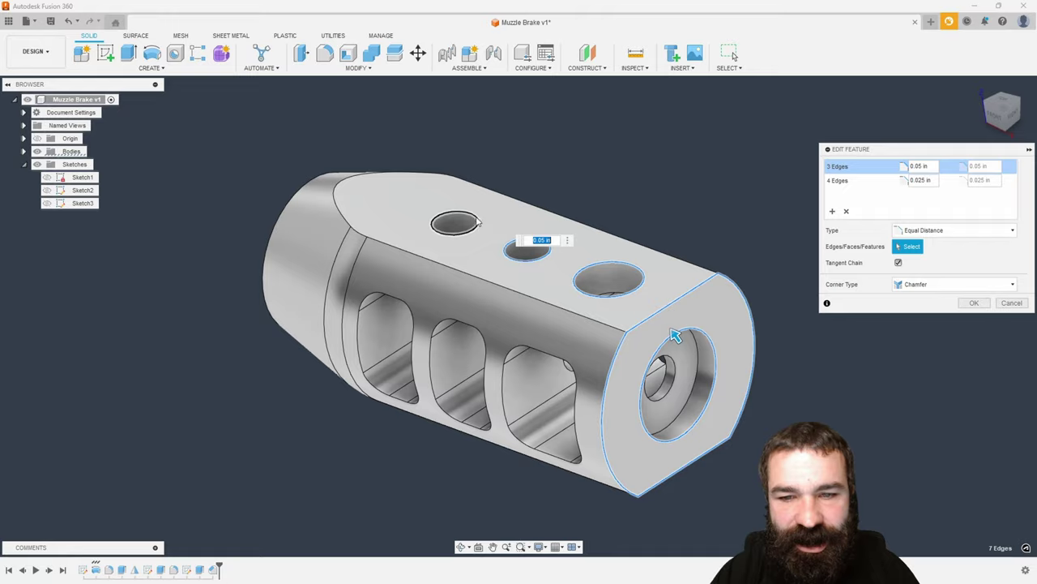
pyautogui.click(479, 224)
# Remove the two smaller holes' edges from the 0.05 in chamfer set, keeping only the largest upper hole with the bore edge.
pyautogui.keyDown('shift'); pyautogui.moveTo(676, 334); pyautogui.dragTo(476, 310, button='middle'); pyautogui.keyUp('shift')
pyautogui.keyDown('shift'); pyautogui.moveTo(710, 198); pyautogui.dragTo(762, 230, button='middle'); pyautogui.keyUp('shift')
pyautogui.click(616, 276)
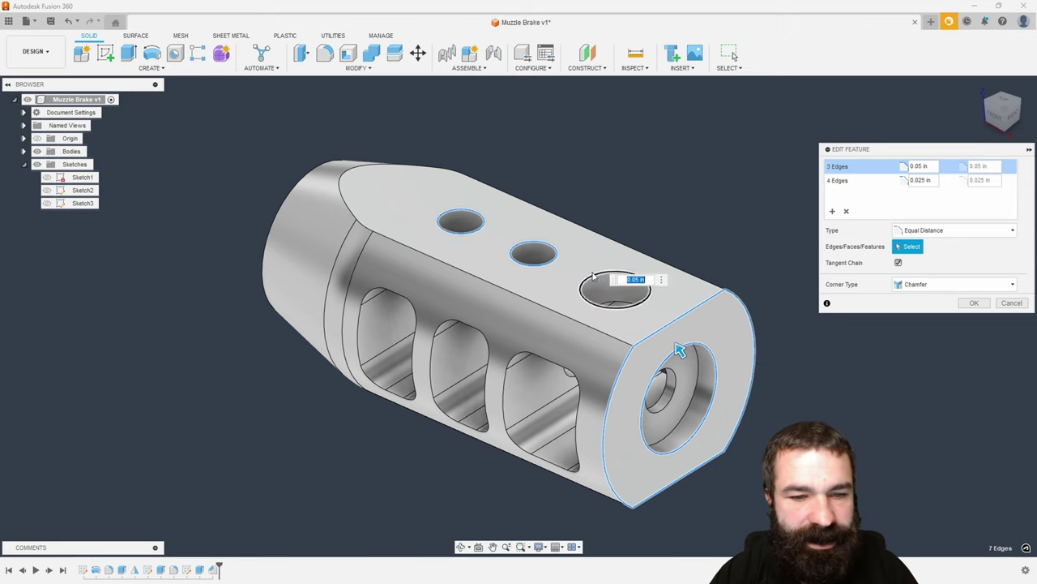
pyautogui.click(524, 242)
pyautogui.click(604, 272)
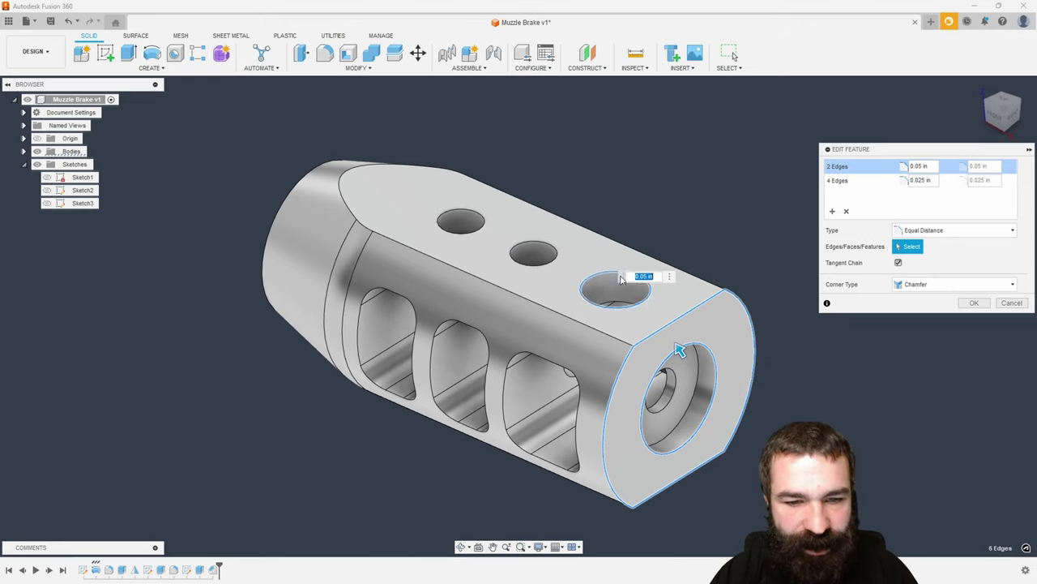
# Add the rim edges of the two smaller upper-flat holes to the 0.025 in chamfer set.
pyautogui.click(843, 183)
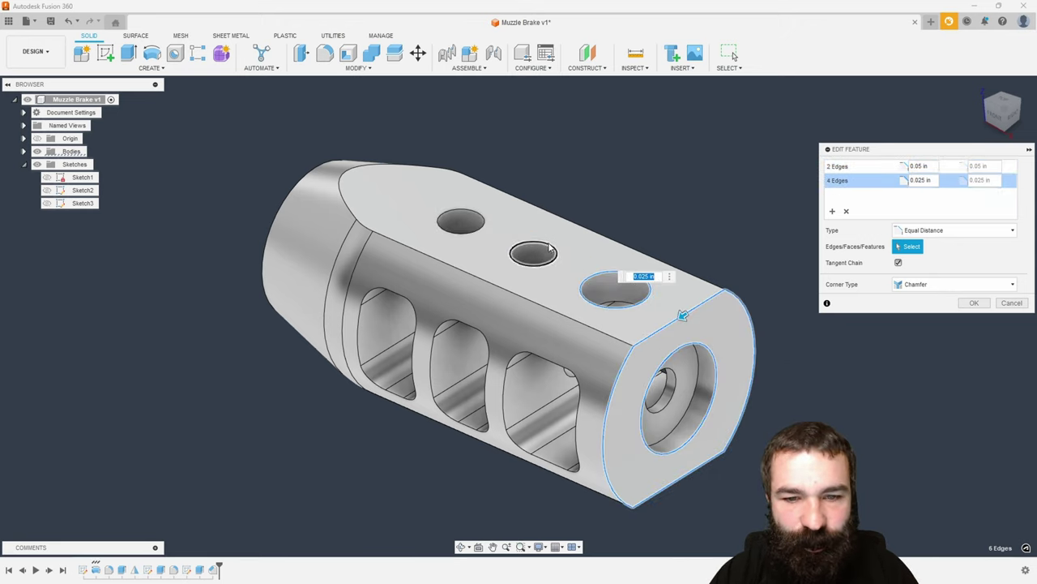
pyautogui.click(545, 245)
pyautogui.click(487, 221)
# Add the outer edge loops of the three side ports on the near side to the 0.025 in chamfer set.
pyautogui.keyDown('shift'); pyautogui.moveTo(669, 177); pyautogui.dragTo(688, 218, button='middle'); pyautogui.keyUp('shift')
pyautogui.keyDown('shift'); pyautogui.moveTo(501, 300); pyautogui.dragTo(565, 333, button='middle'); pyautogui.keyUp('shift')
pyautogui.click(565, 333)
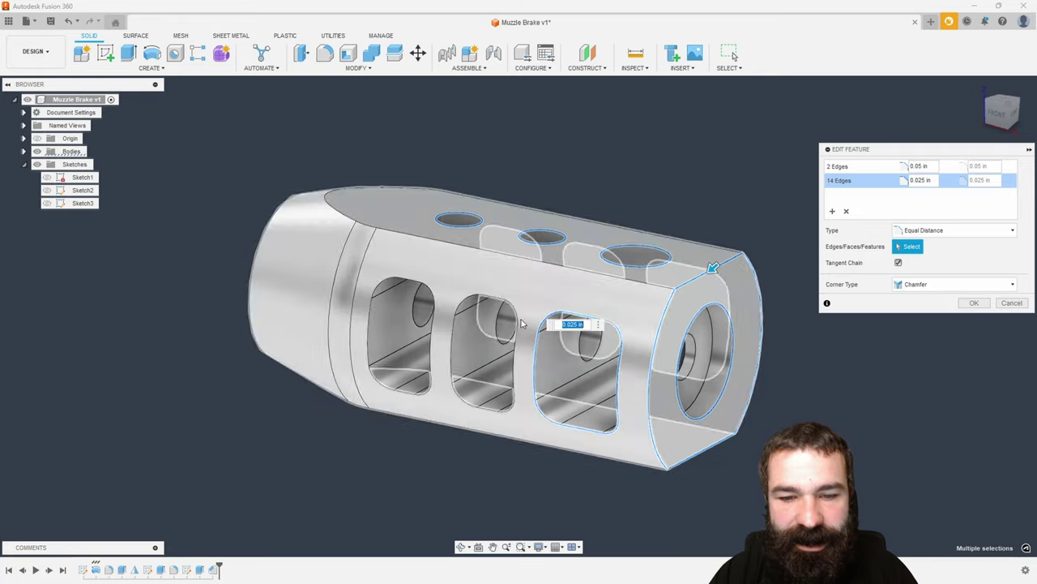
pyautogui.click(488, 320)
pyautogui.click(436, 300)
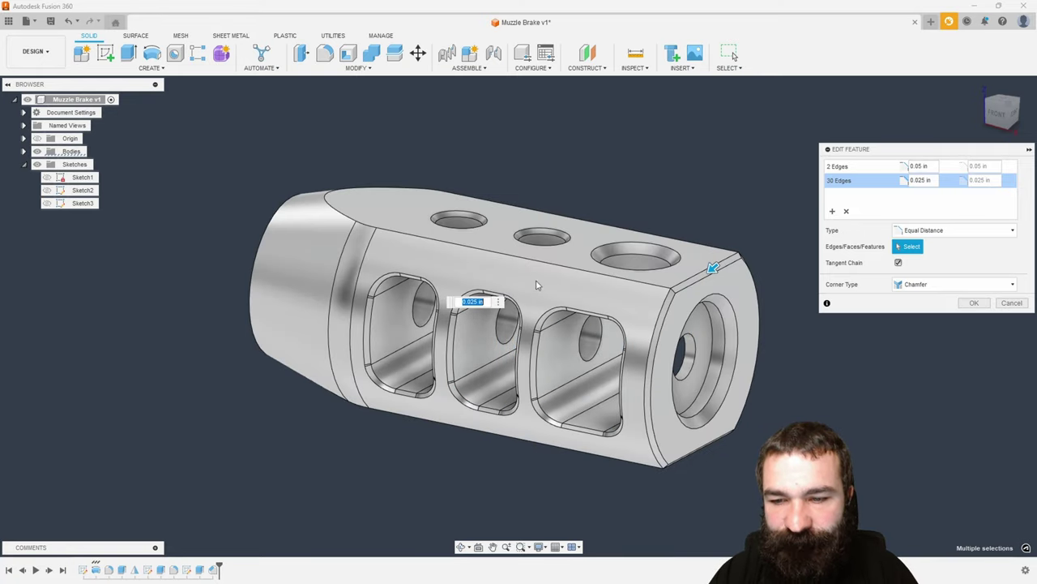
# Add the outer edge loops of the three ports on the opposite side to the 0.025 in set and finish the chamfer edit.
pyautogui.keyDown('shift'); pyautogui.moveTo(436, 300); pyautogui.dragTo(501, 295, button='middle'); pyautogui.keyUp('shift')
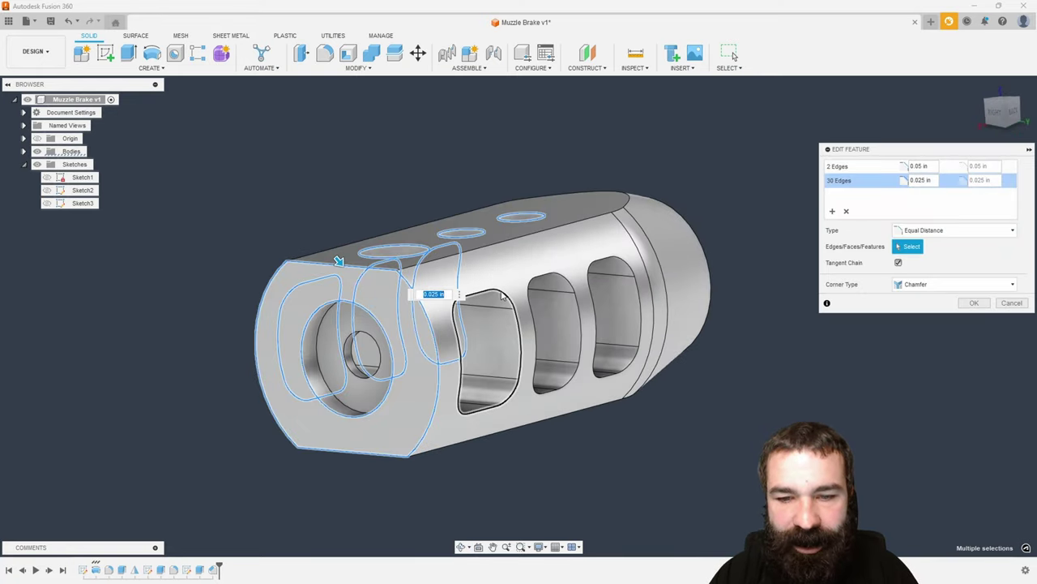
pyautogui.click(502, 296)
pyautogui.click(553, 278)
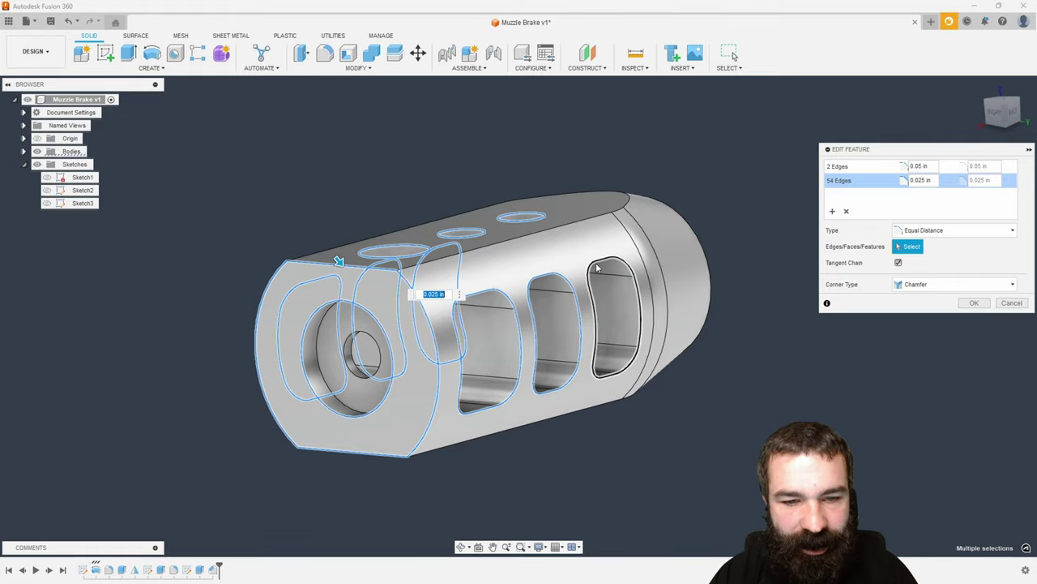
pyautogui.keyDown('shift'); pyautogui.moveTo(597, 268); pyautogui.dragTo(625, 274, button='middle'); pyautogui.keyUp('shift')
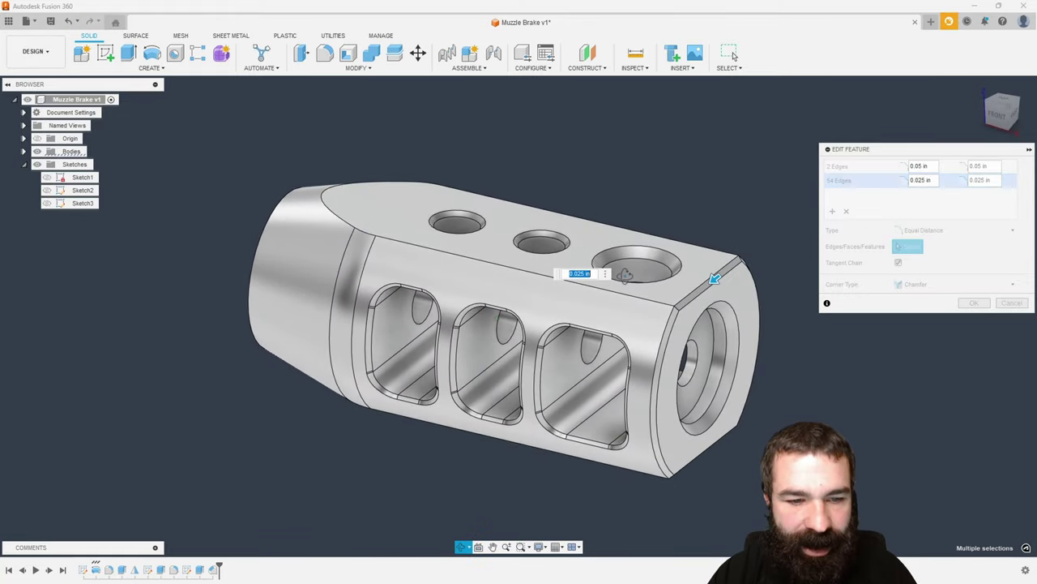
pyautogui.scroll(-2, 640, 279)
pyautogui.keyDown('shift'); pyautogui.moveTo(683, 335); pyautogui.dragTo(683, 365, button='middle'); pyautogui.keyUp('shift')
pyautogui.scroll(1, 685, 370)
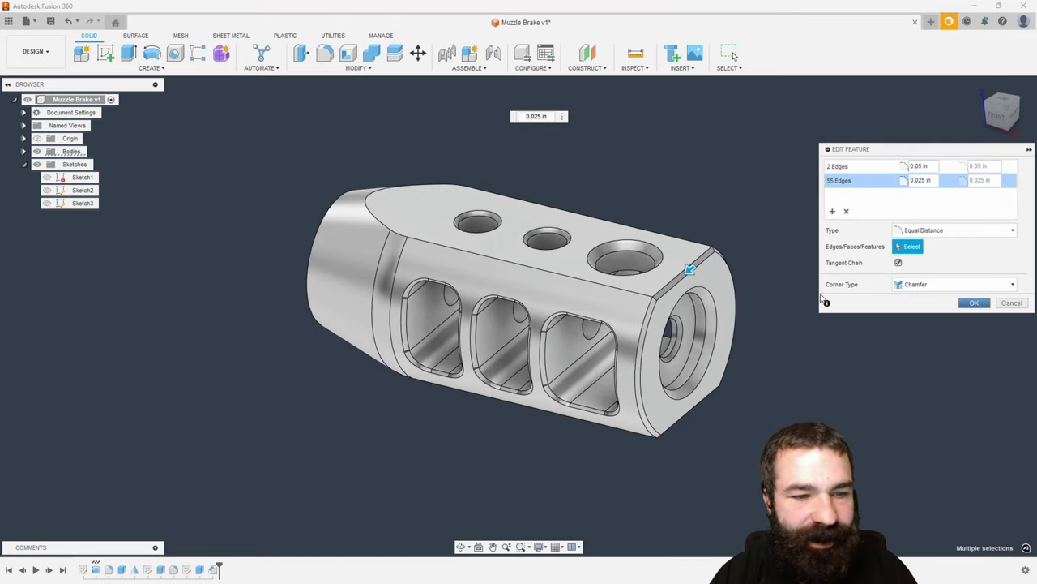
pyautogui.press('Return')
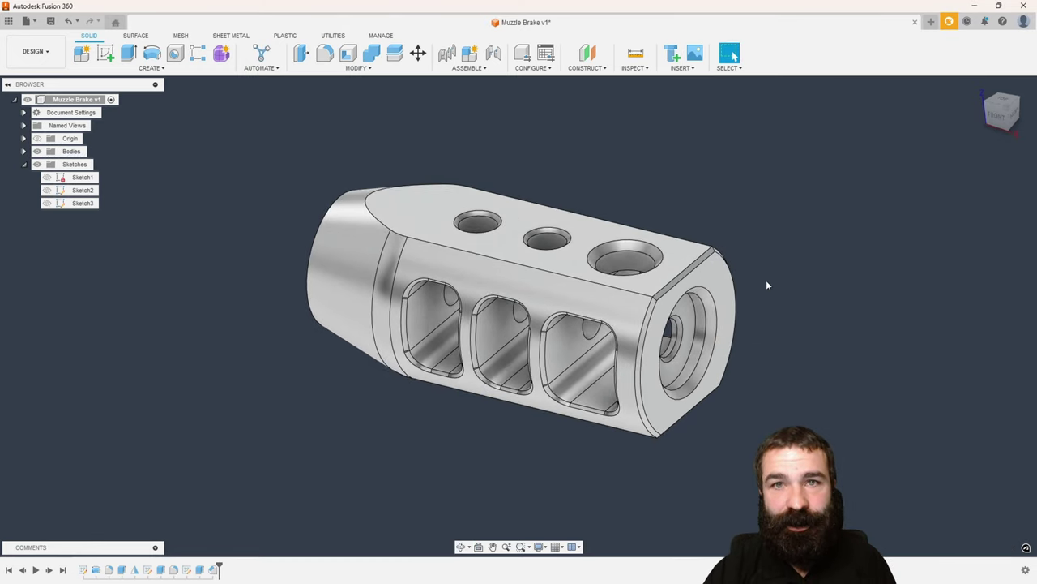